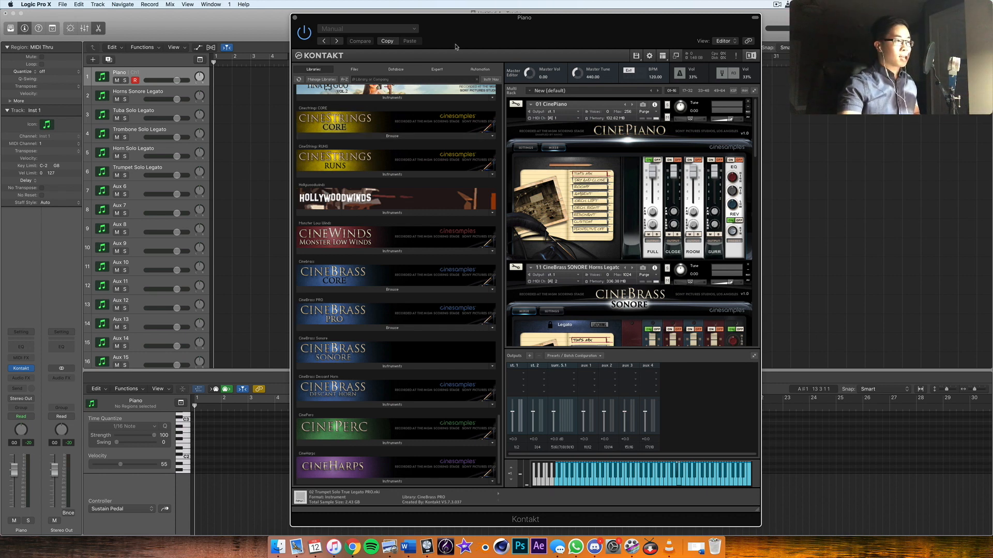
Move the Kontakt window clear of the transport, set the project tempo to 100 BPM against playback, and return to the project start.
drag(313, 28, 268, 130)
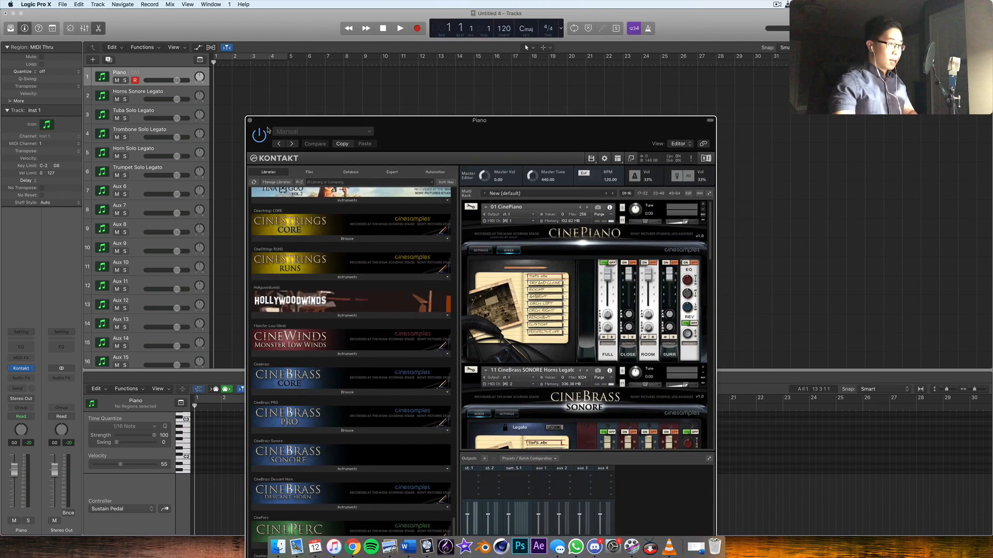
drag(509, 30, 509, 48)
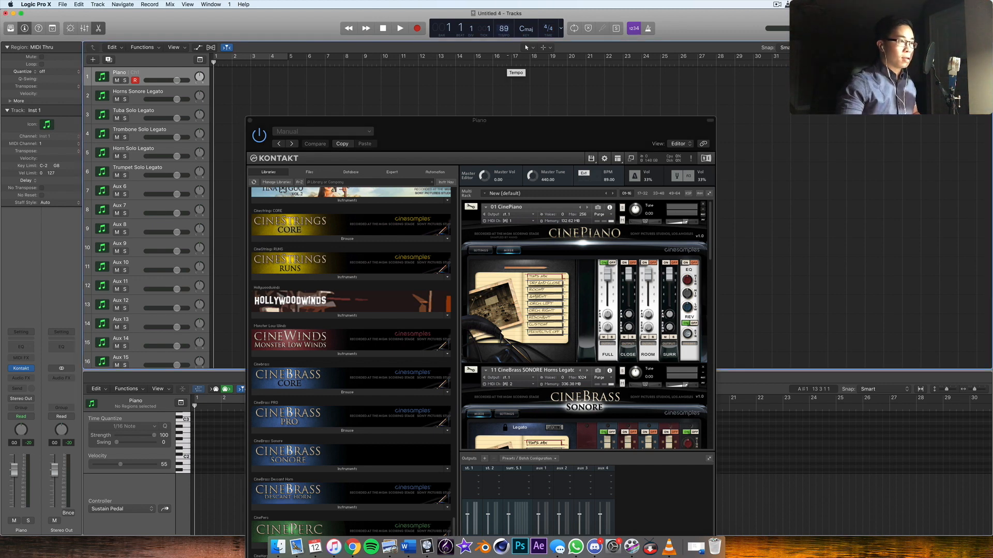
key(space)
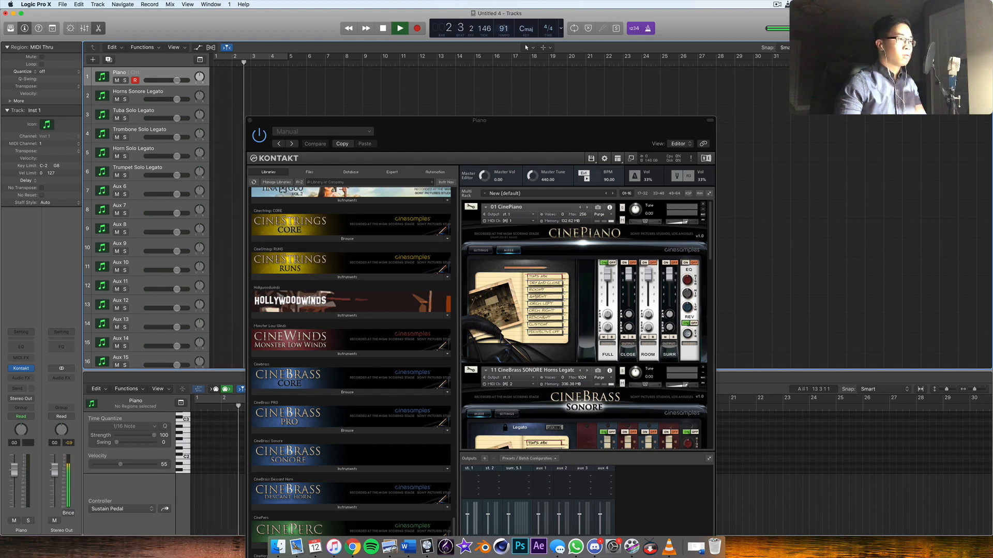
drag(504, 28, 504, 25)
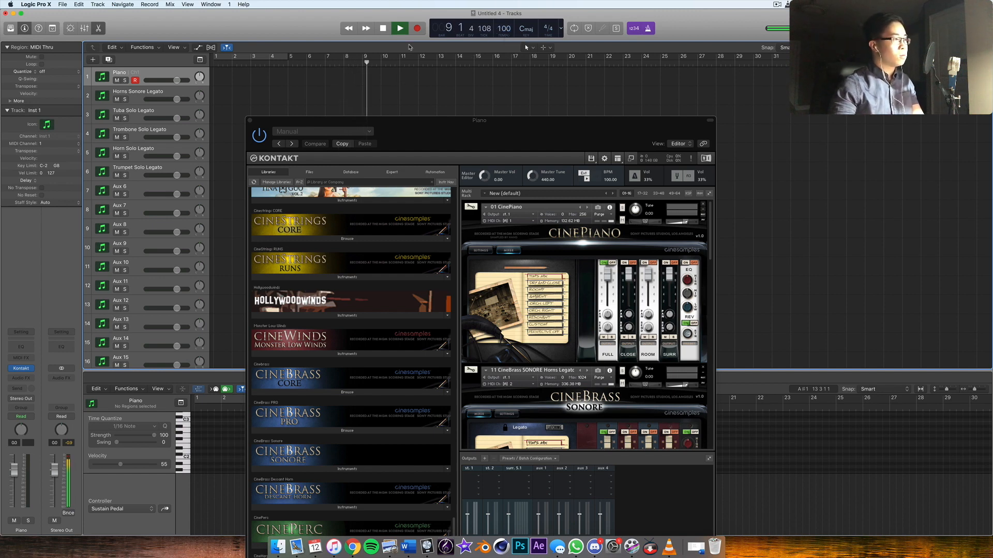
key(space)
click(646, 32)
key(Return)
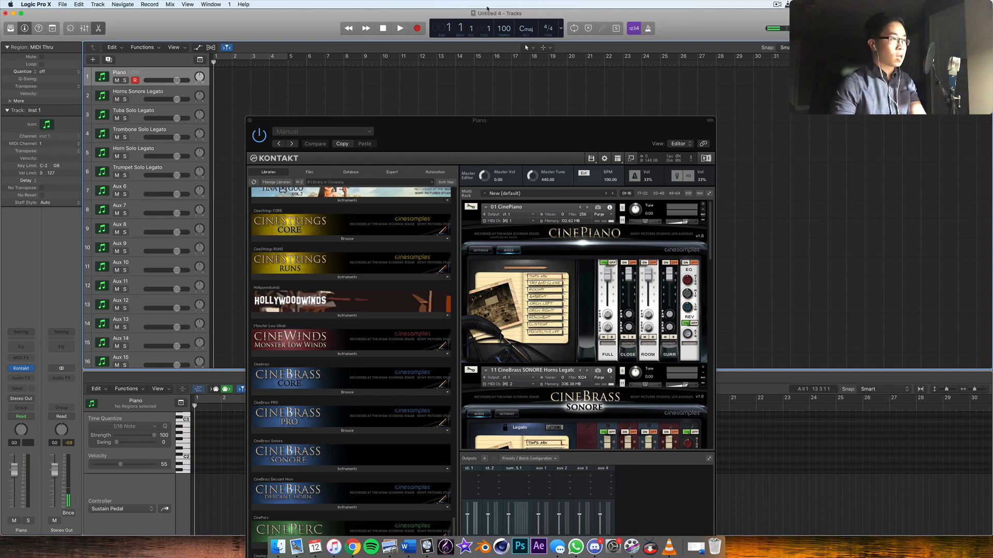
Record the chord progression on the Piano track up to about bar 25.
click(420, 30)
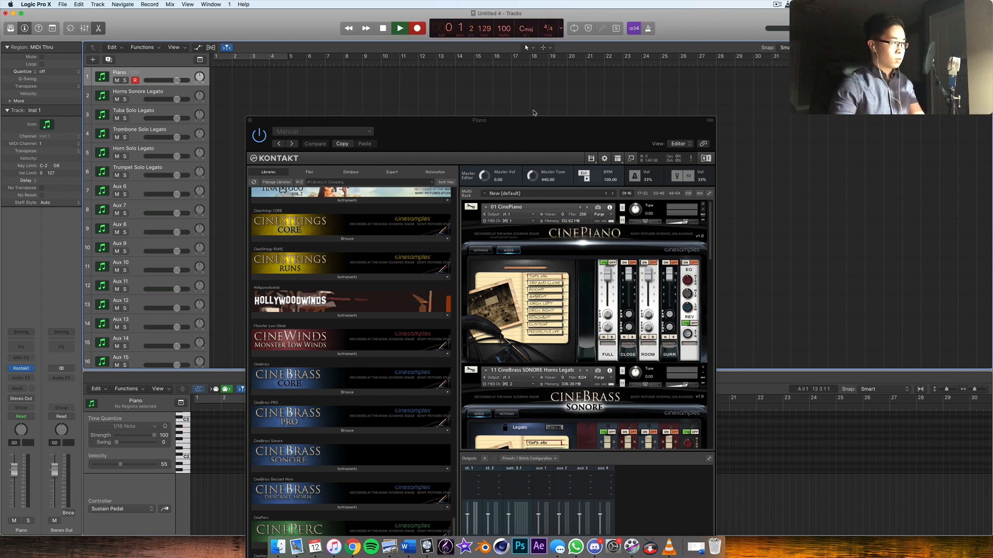
click(648, 29)
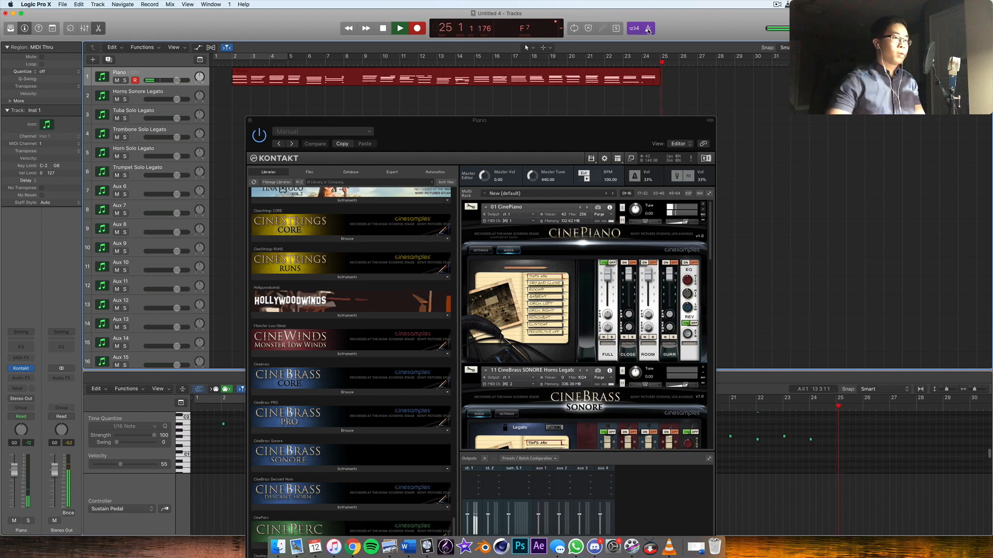
key(space)
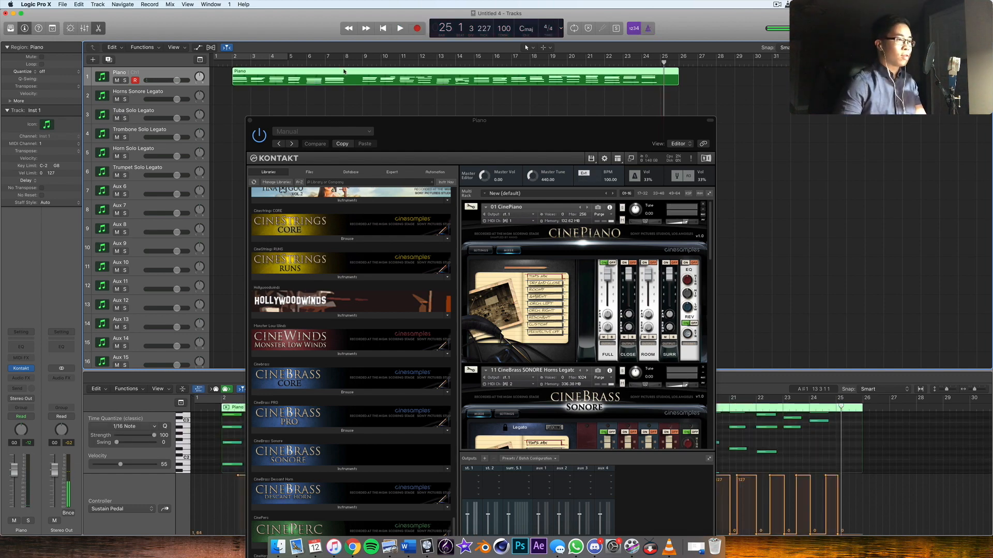
Move the Kontakt window off the note editor and play back the end of the piano recording from bar 22.
click(617, 65)
key(space)
drag(611, 119, 307, 337)
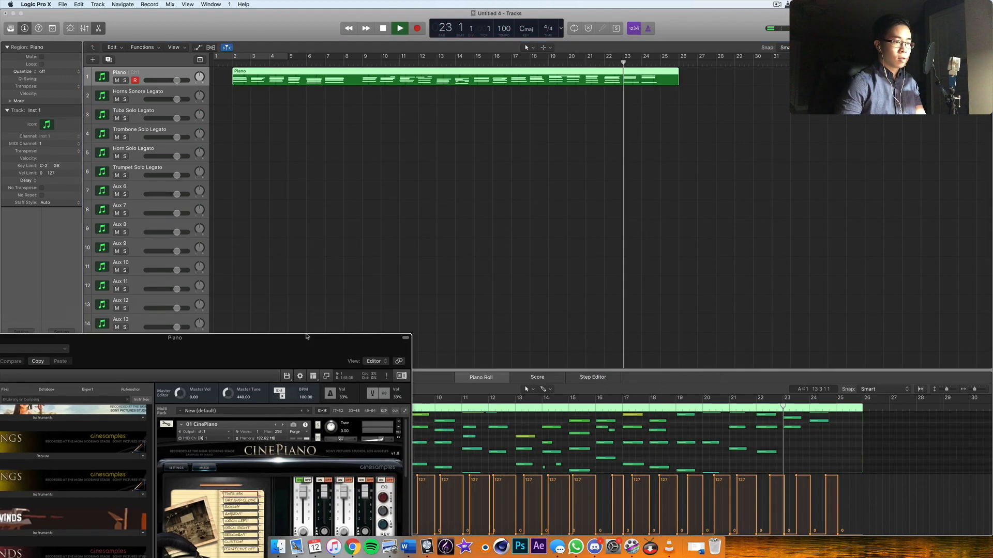
key(space)
scroll(816, 466, up, 5)
scroll(816, 466, down, 3)
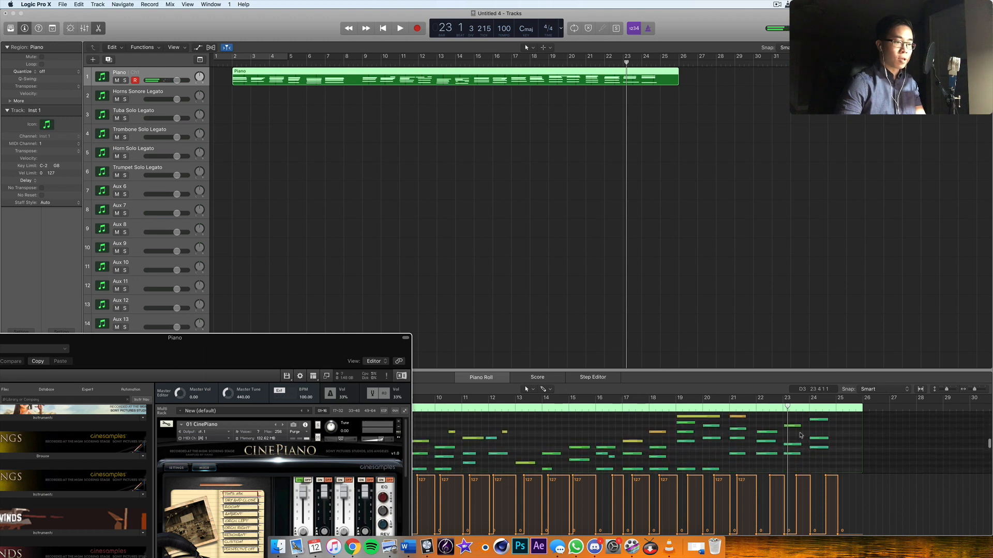
click(755, 409)
key(space)
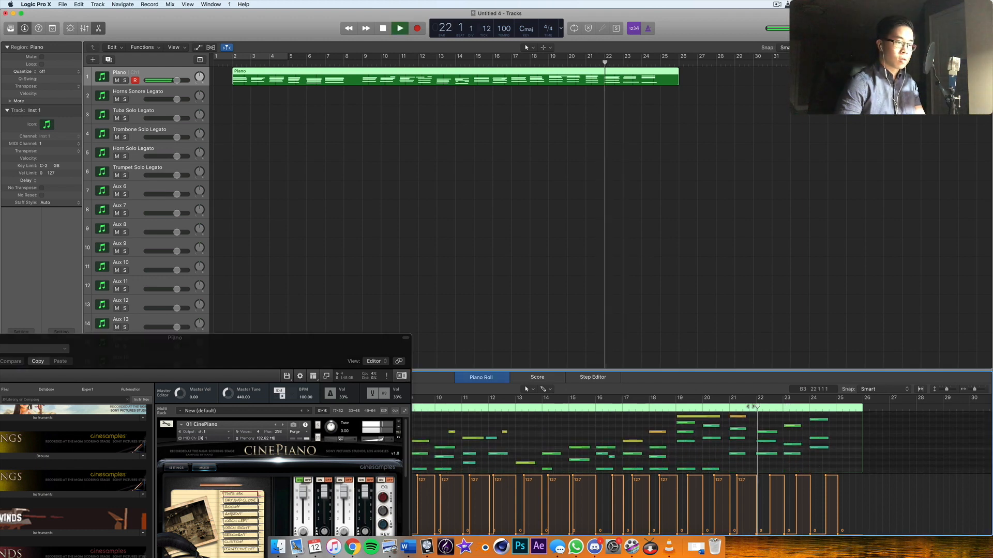
Enlarge the editor, open the Piano region in the Piano Roll, lower the bass note at bar 23, and audition the ending.
click(613, 377)
drag(618, 370, 617, 223)
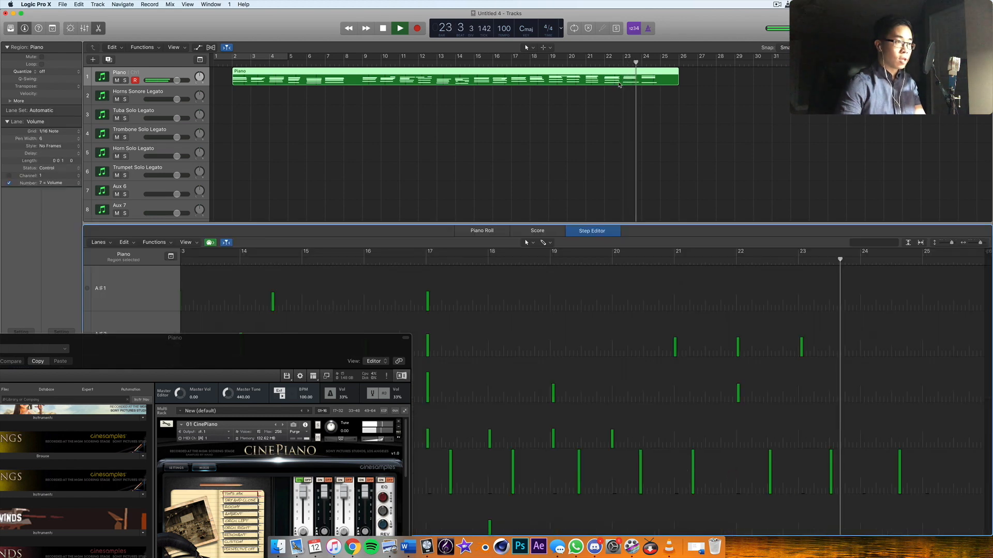
double_click(618, 81)
key(space)
scroll(789, 346, down, 3)
drag(789, 329, 789, 336)
scroll(781, 279, up, 2)
key(space)
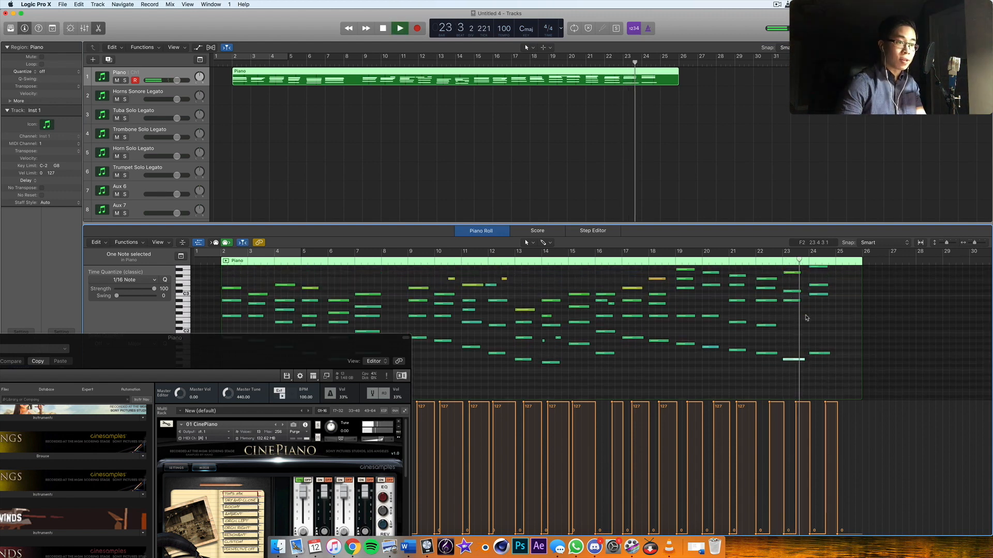
scroll(835, 348, up, 1)
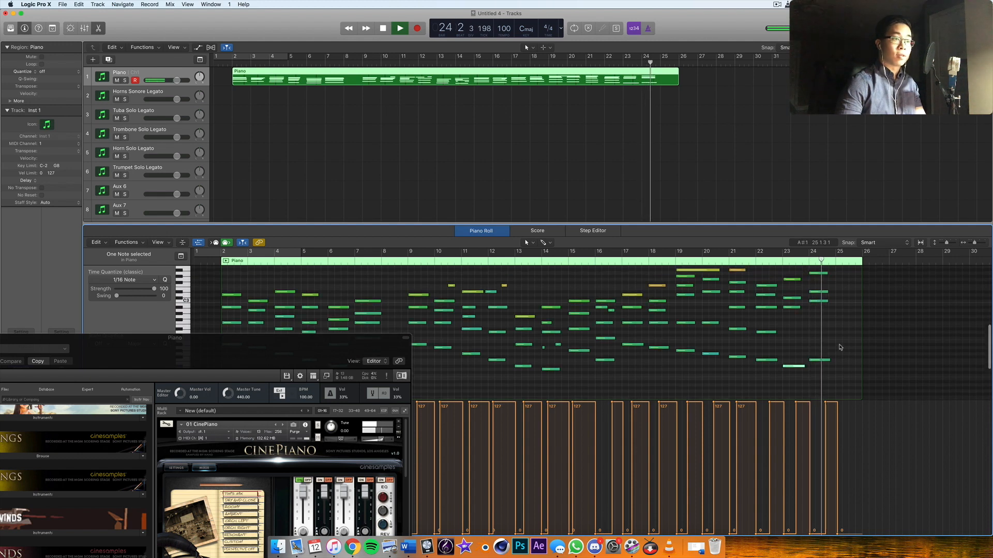
key(space)
Play the piano part from the beginning and raise the G#2 note in the bar 7 chord, checking the correction in playback.
click(305, 63)
click(224, 64)
key(space)
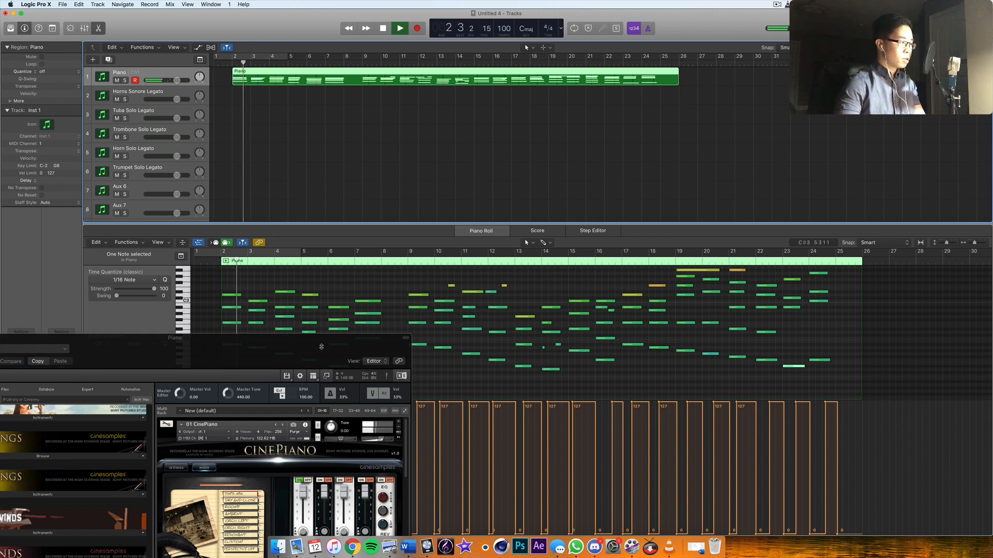
drag(320, 346, 223, 423)
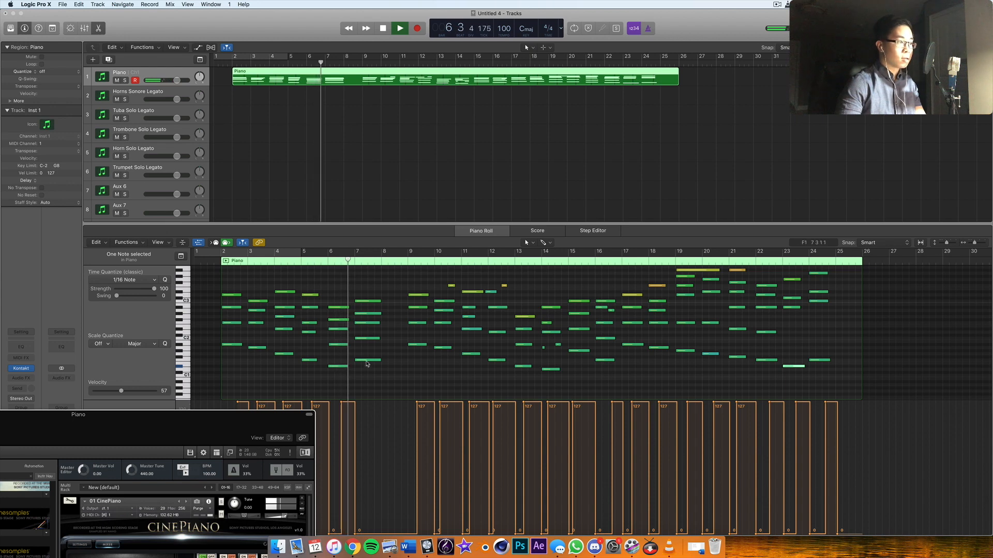
key(space)
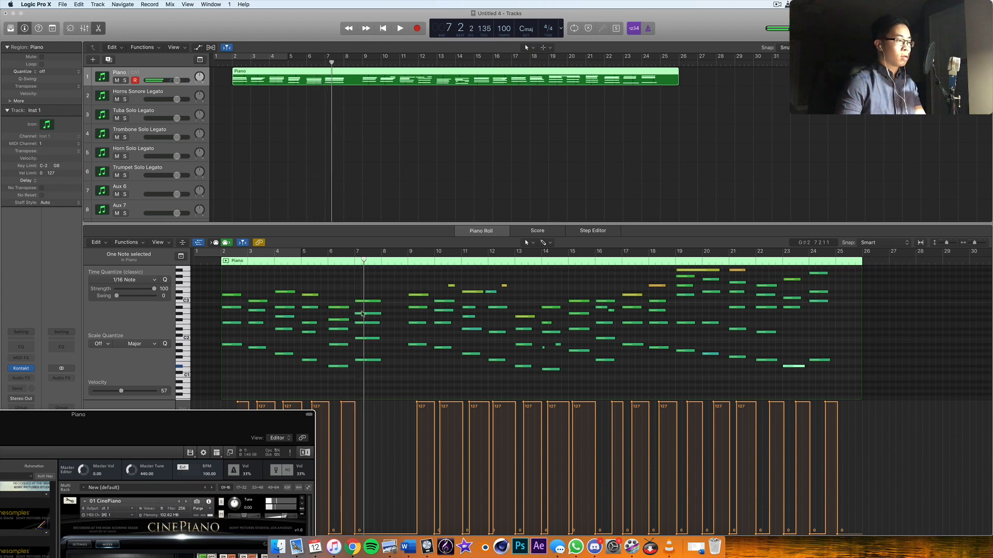
drag(367, 313, 367, 307)
key(space)
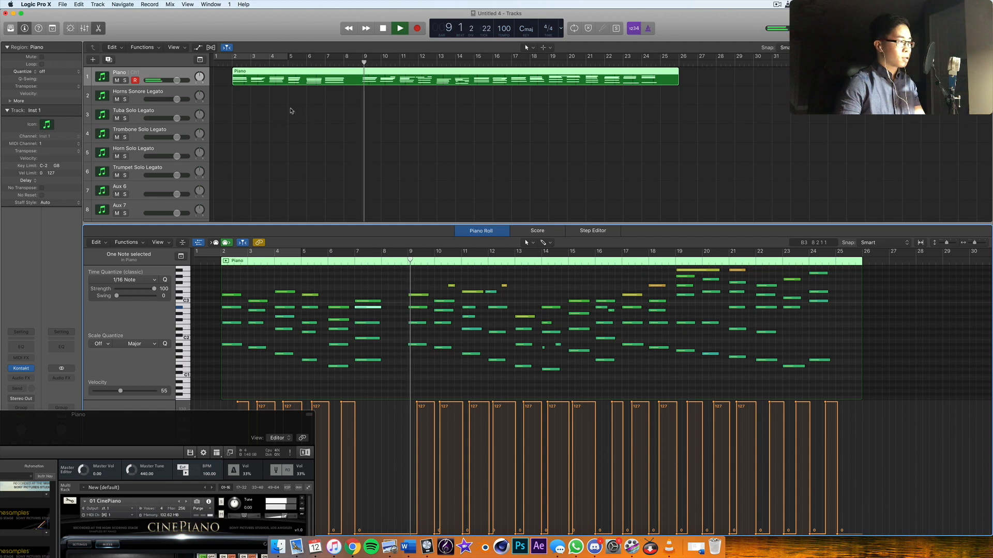
key(space)
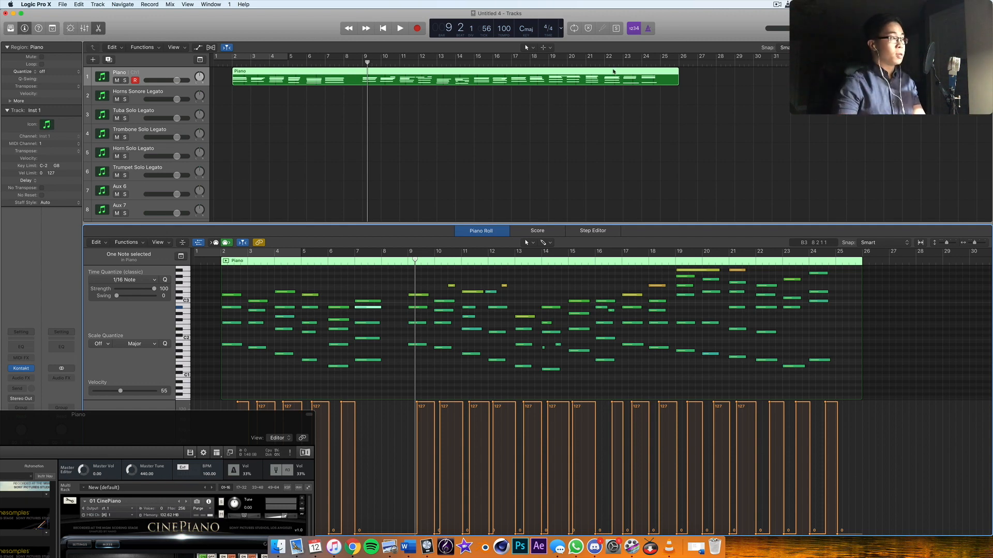
Examine the brass instruments loaded in the Kontakt rack, from Horns Sonore to Trumpet Solo, alongside their matching tracks.
drag(146, 420, 602, 53)
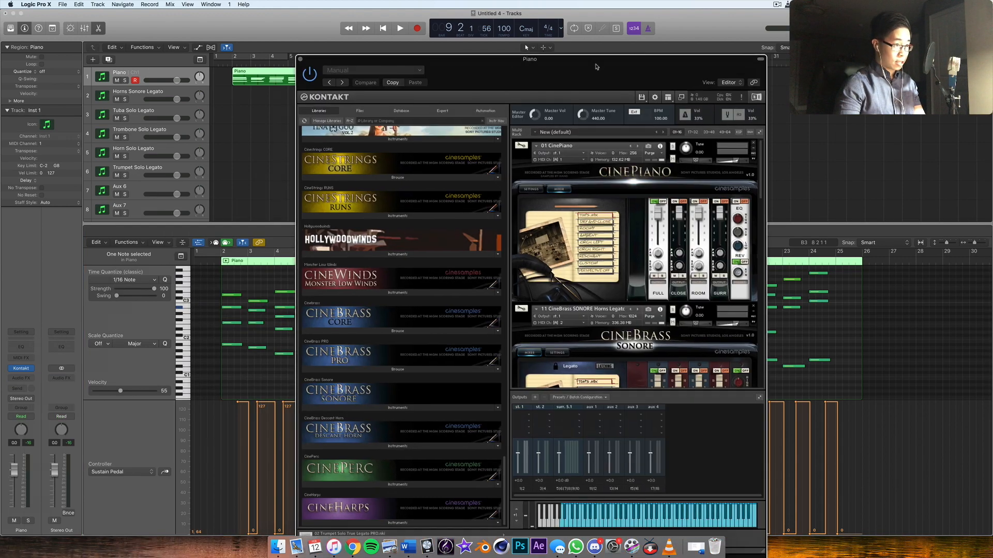
scroll(666, 254, down, 5)
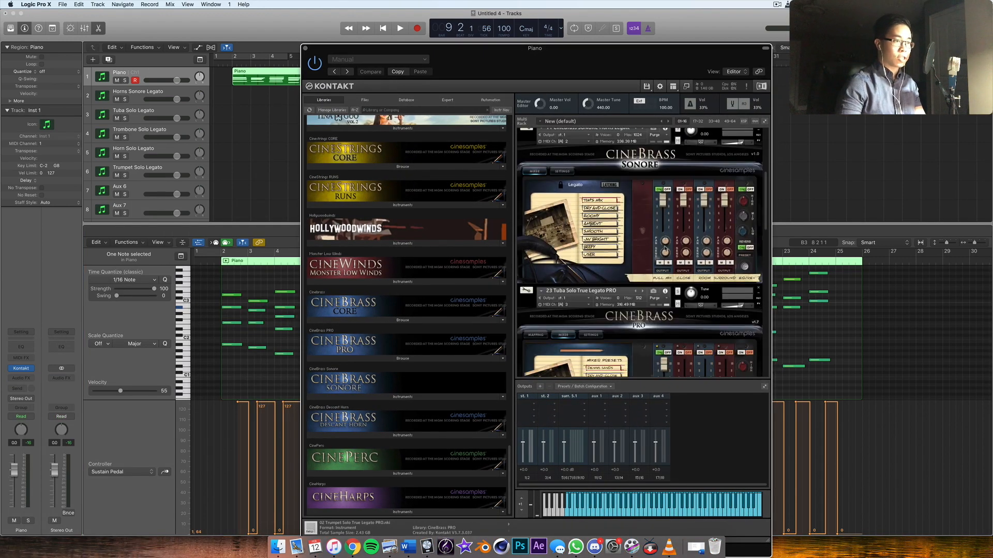
click(150, 100)
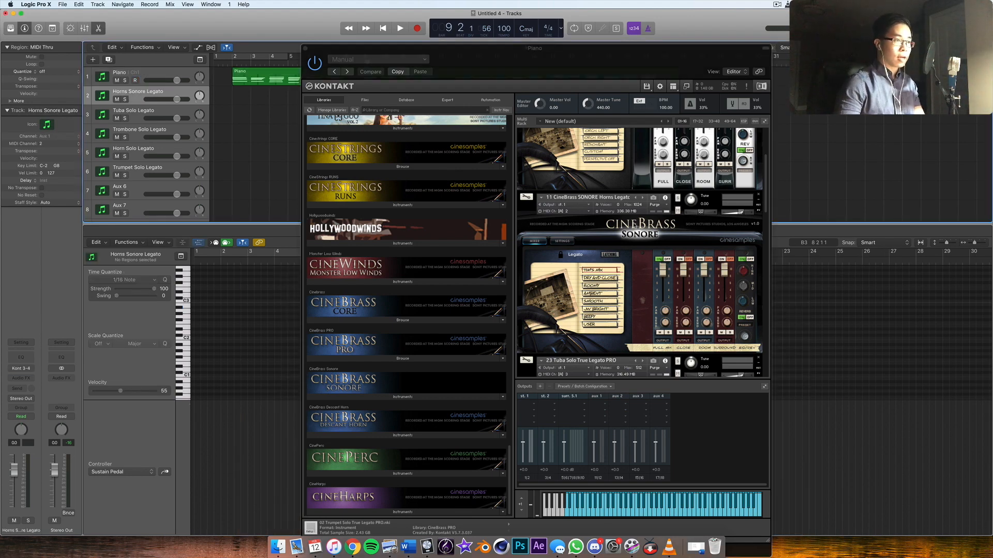
scroll(621, 223, down, 5)
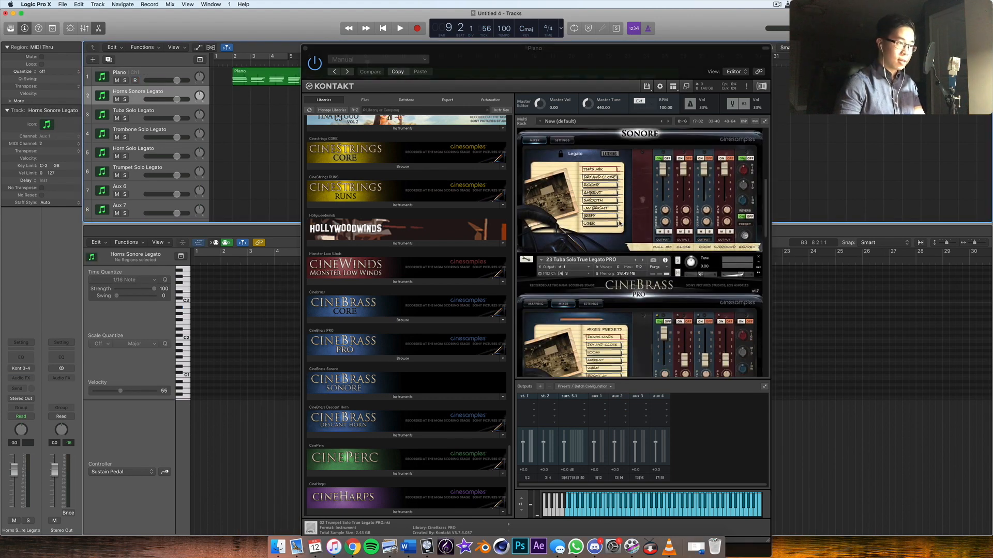
scroll(620, 223, down, 7)
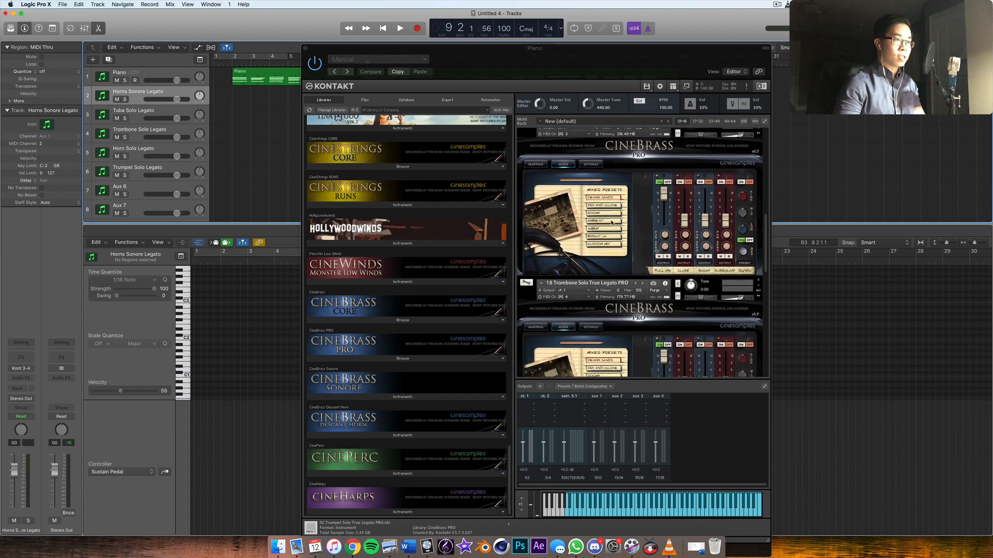
scroll(612, 222, up, 1)
scroll(612, 223, up, 5)
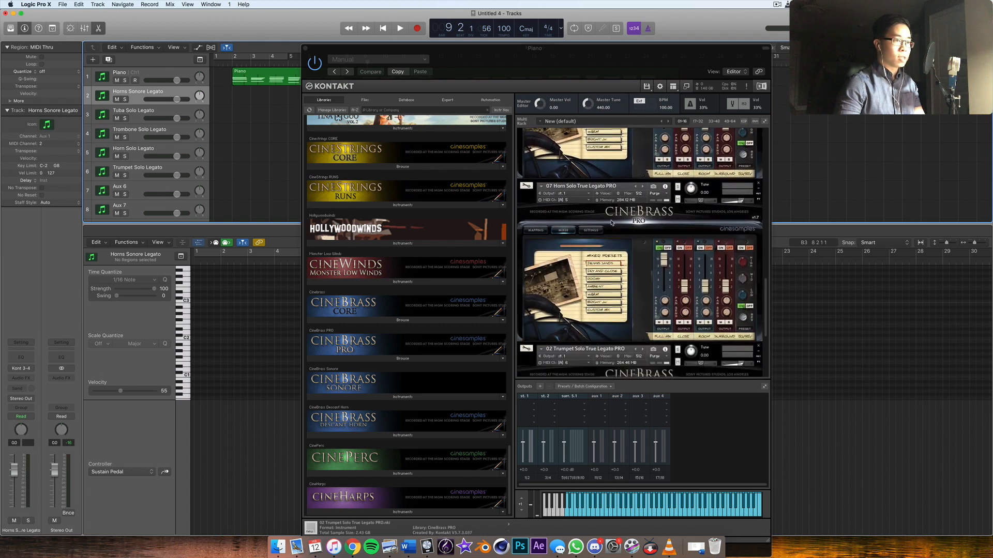
scroll(612, 222, up, 3)
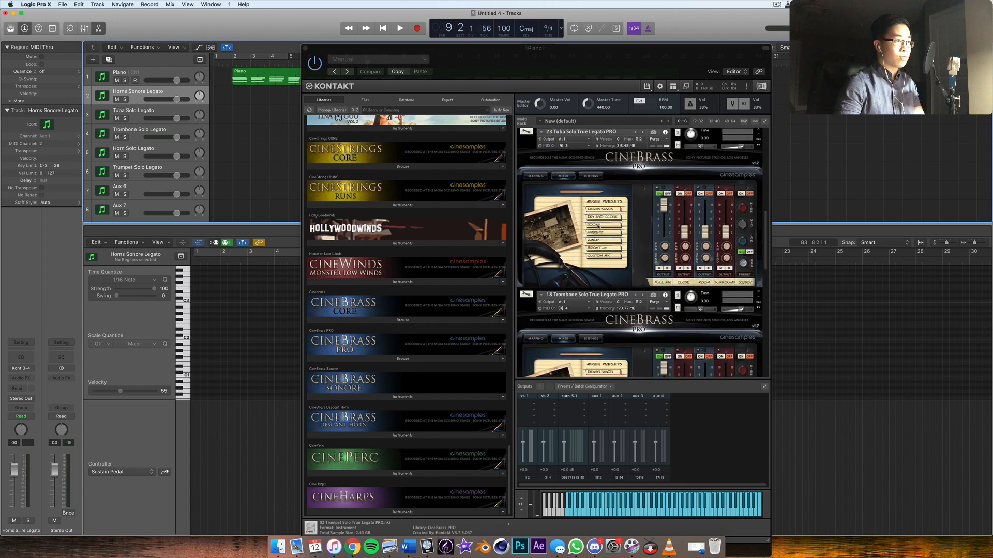
scroll(552, 217, down, 5)
scroll(565, 182, down, 4)
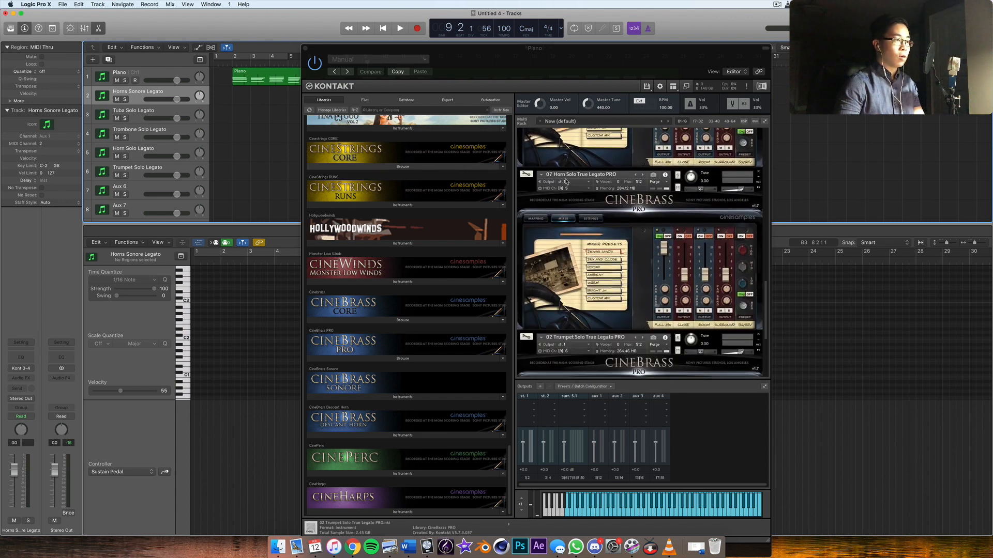
click(142, 170)
scroll(682, 166, down, 4)
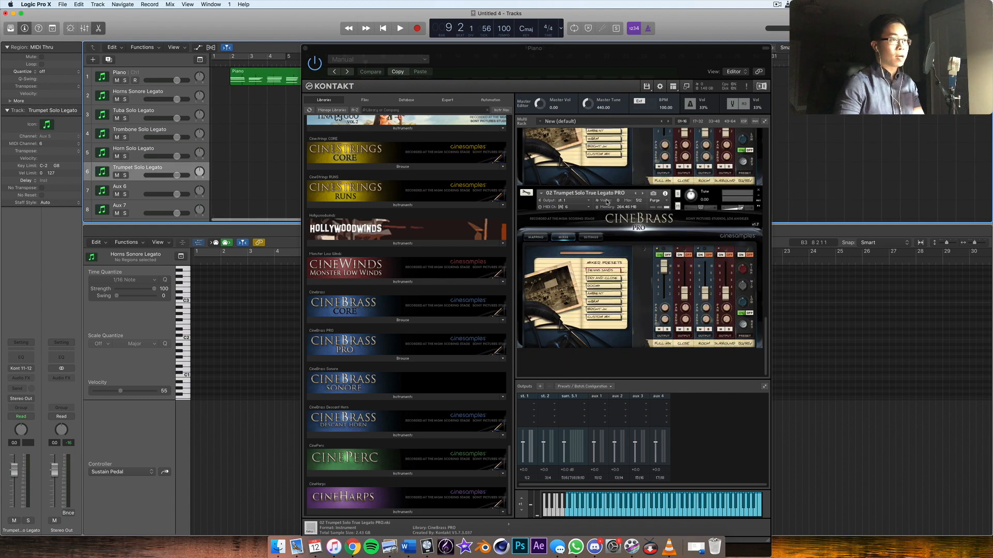
scroll(607, 202, down, 5)
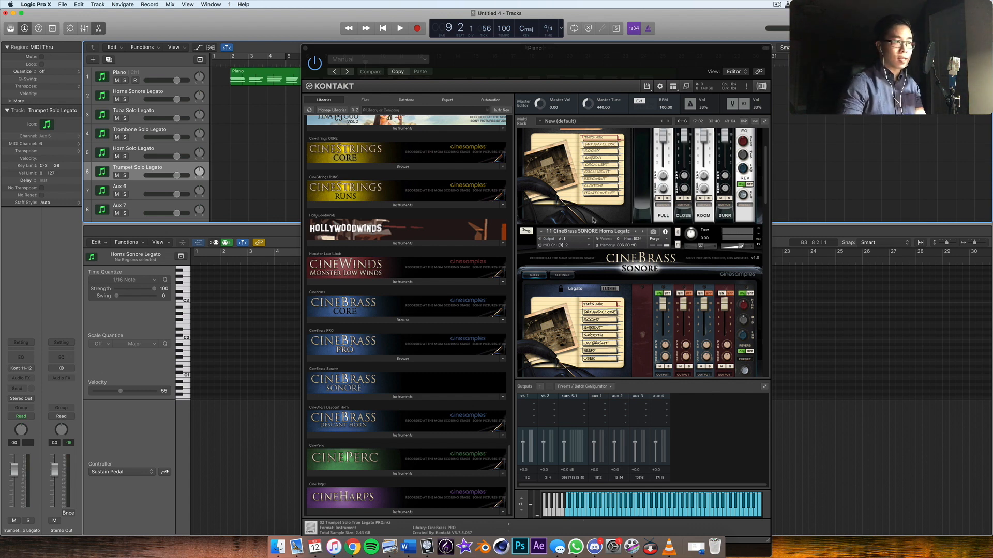
Move the Piano region to start at bar 1 and check it by playing from the beginning.
drag(517, 75, 465, 178)
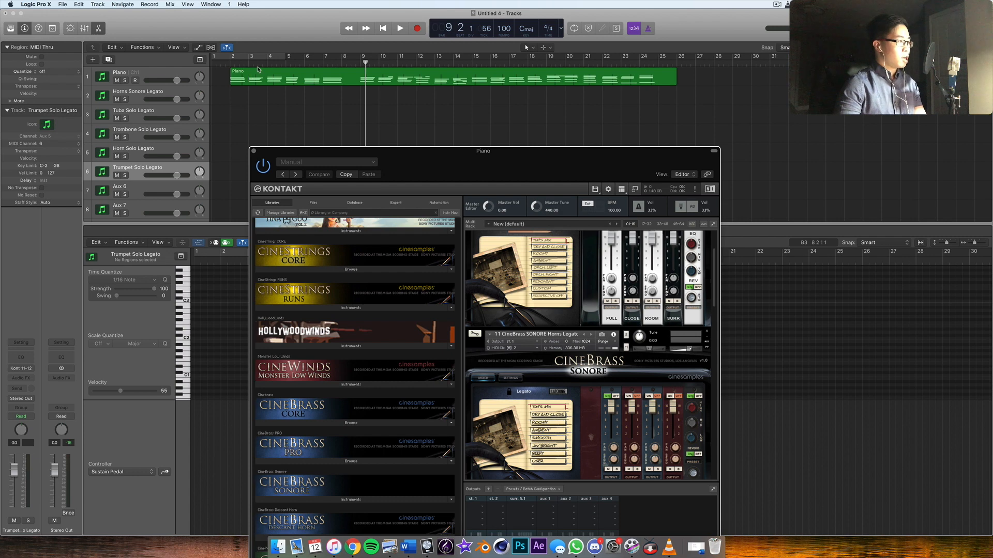
drag(249, 81, 232, 88)
key(Return)
key(space)
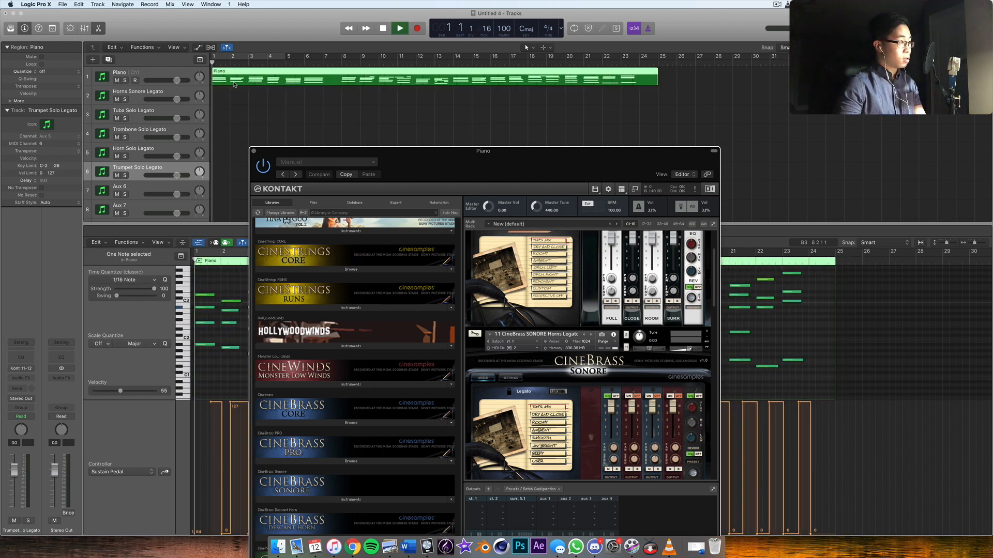
key(space)
key(Return)
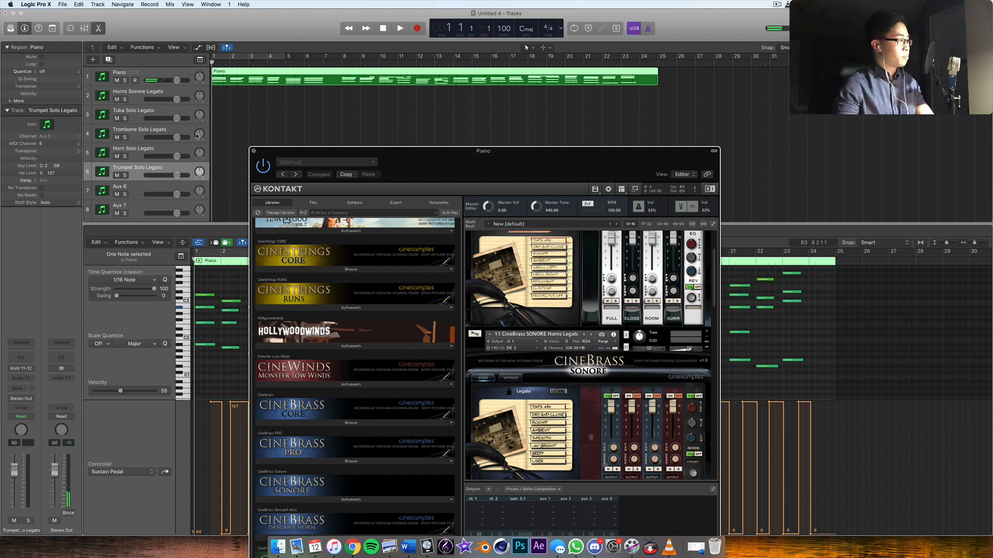
Record the tuba part over the piano sketch on the Tuba Solo Legato track, from bar 1 to bar 24, and select its final note.
click(146, 117)
click(146, 117)
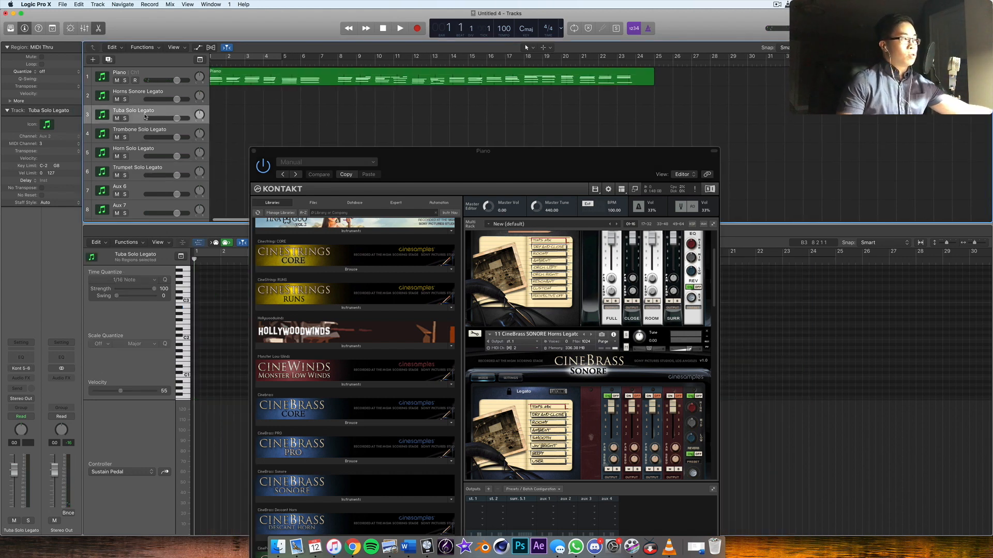
scroll(280, 114, left, 2)
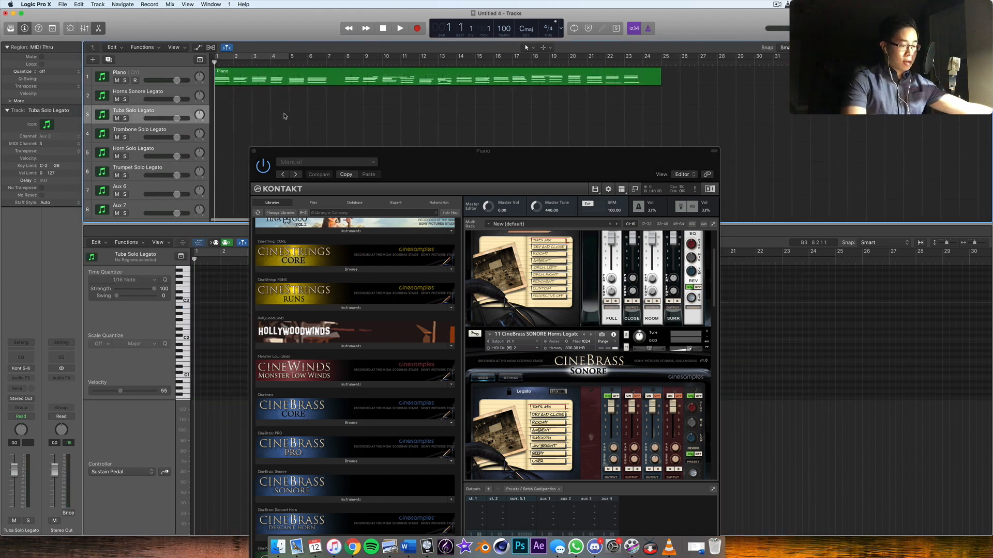
key(r)
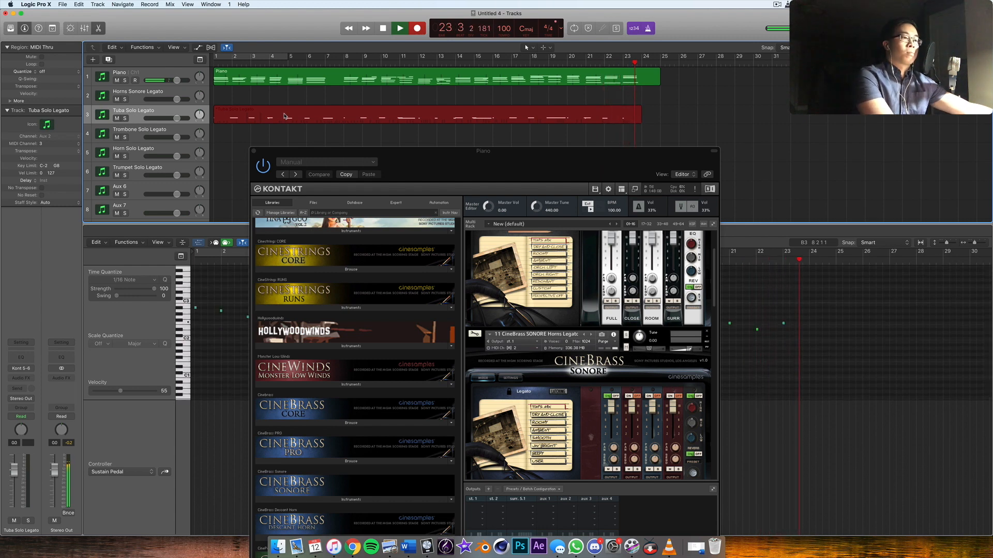
key(space)
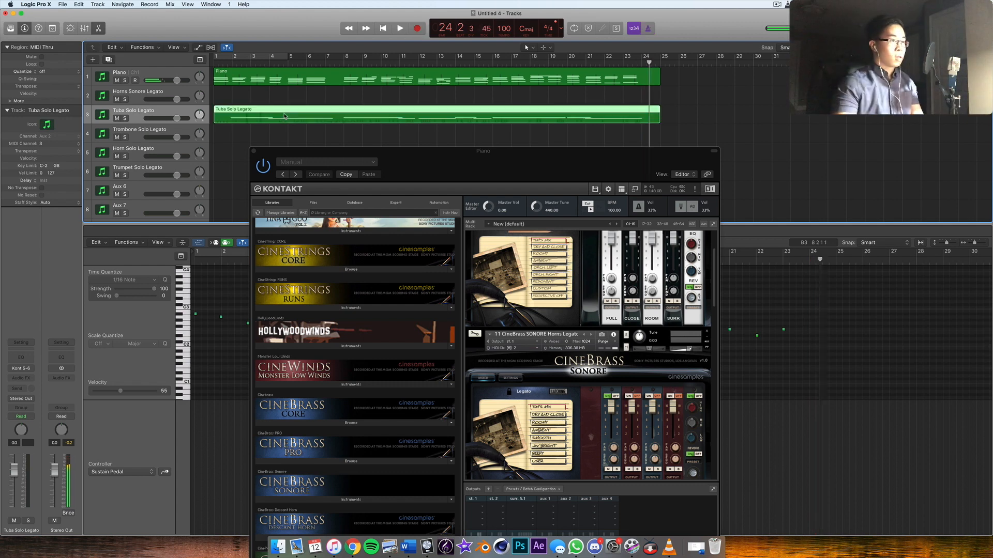
drag(810, 329, 821, 334)
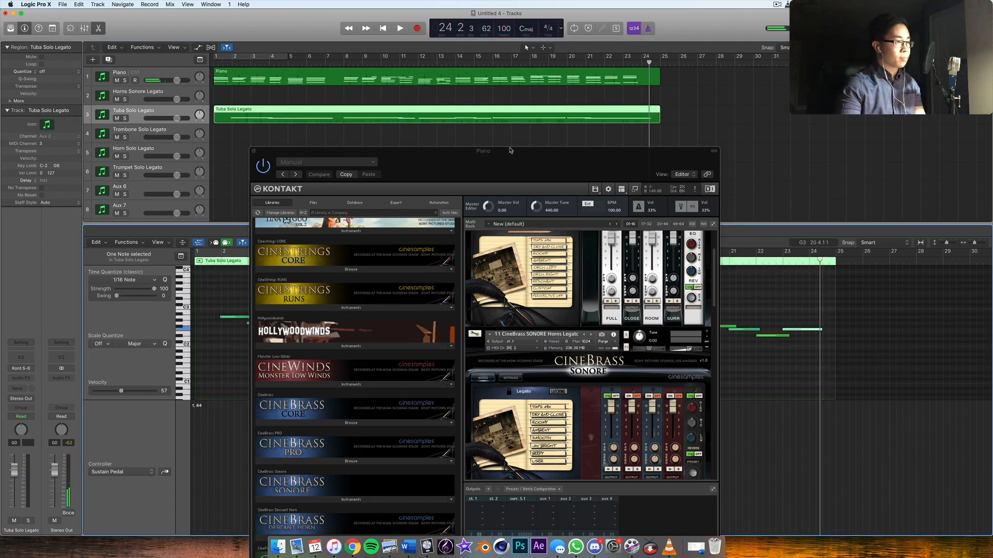
Move the Kontakt window clear of the tuba notes and audition the tuba and piano together from about bar 7.
drag(511, 157, 433, 341)
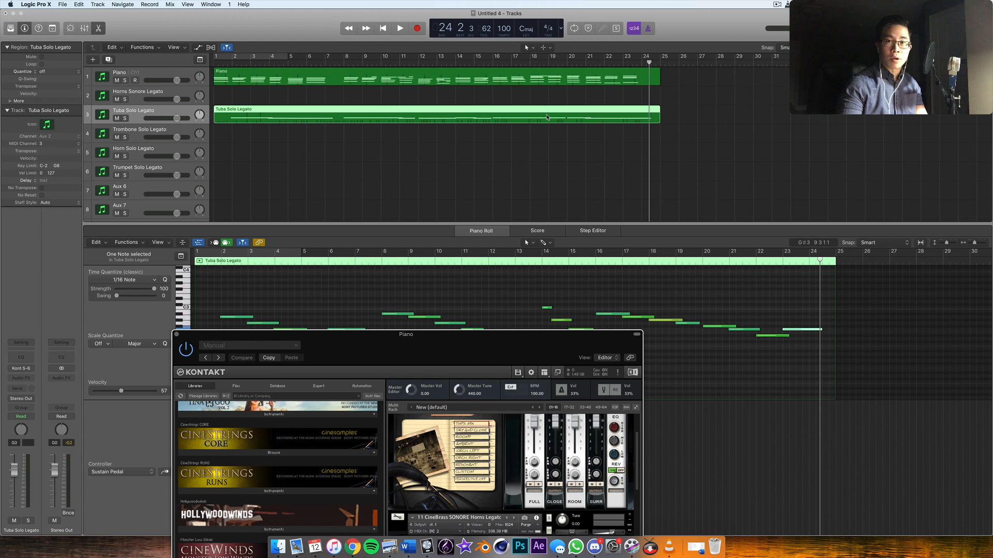
click(334, 61)
key(space)
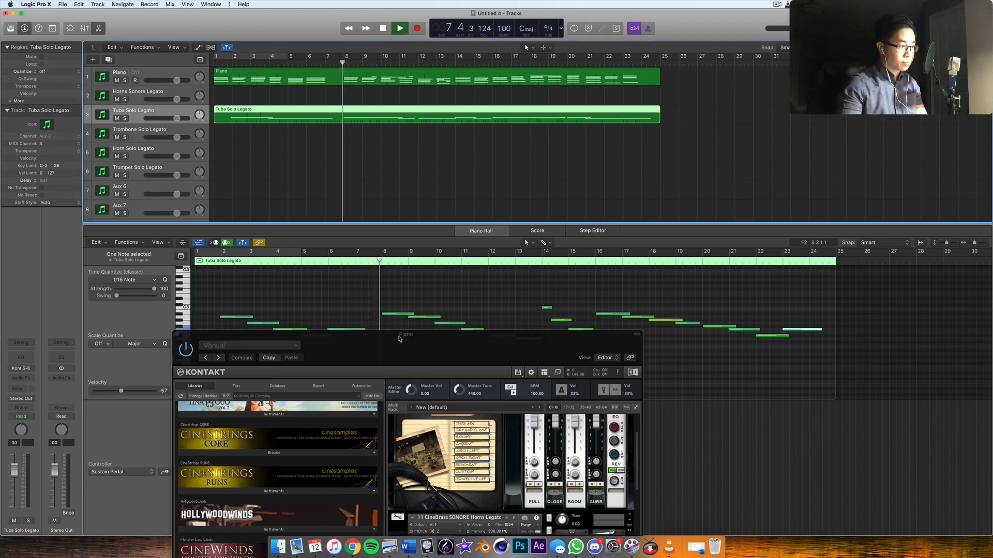
drag(406, 334, 327, 416)
key(space)
Copy the tuba note at bar 2 to bar 1, raise the copy a semitone to A#2, and check it in playback from the beginning.
click(228, 317)
key(super+c)
key(Return)
key(super+v)
drag(218, 316, 218, 312)
key(Return)
key(space)
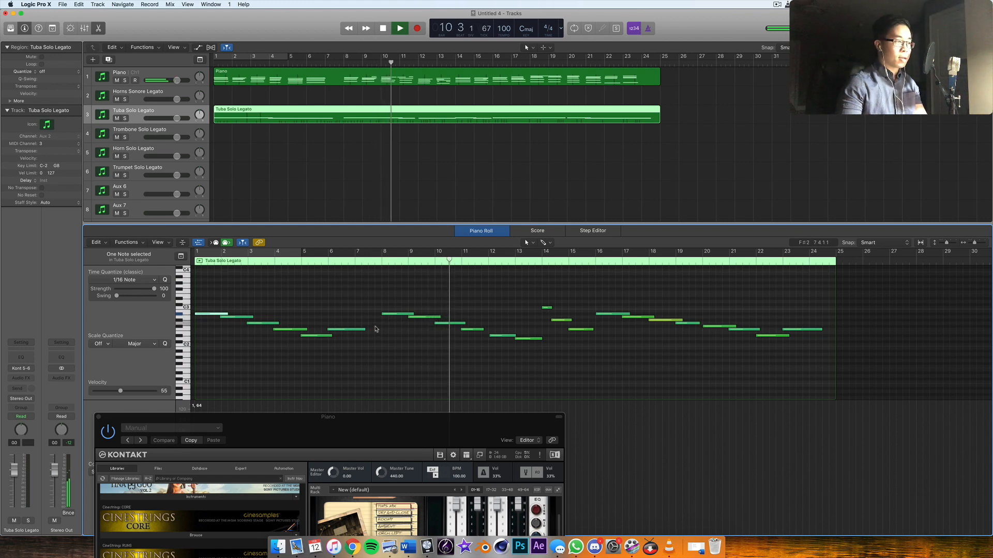
key(space)
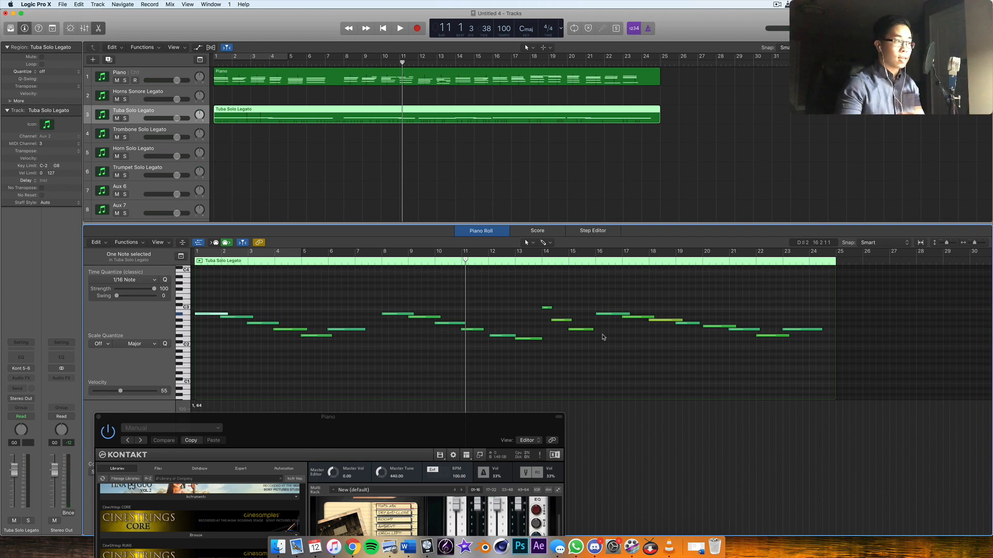
Audition the tuba from bar 7, slightly shorten the F2 note in bar 11, and raise the notes in bars 12 and 13 an octave.
click(372, 261)
key(space)
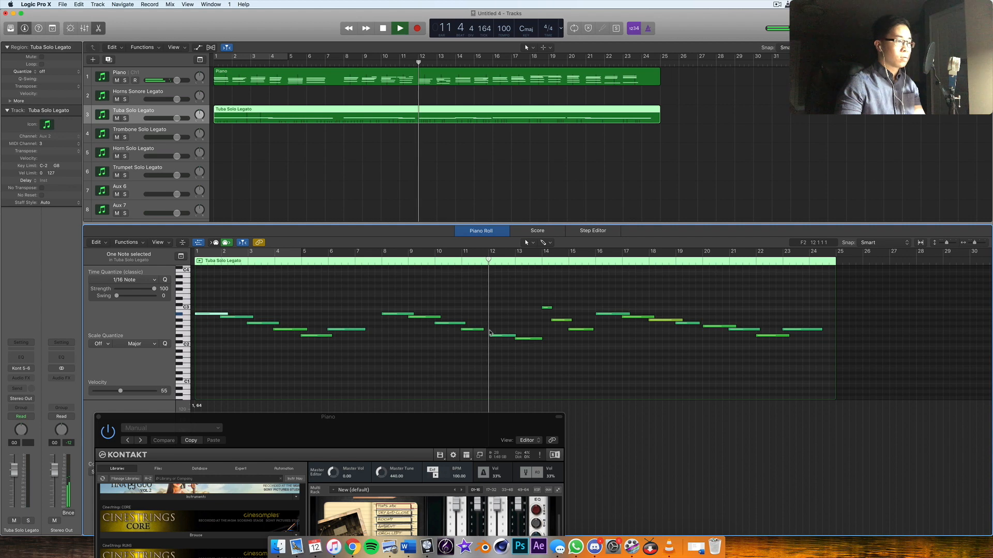
key(space)
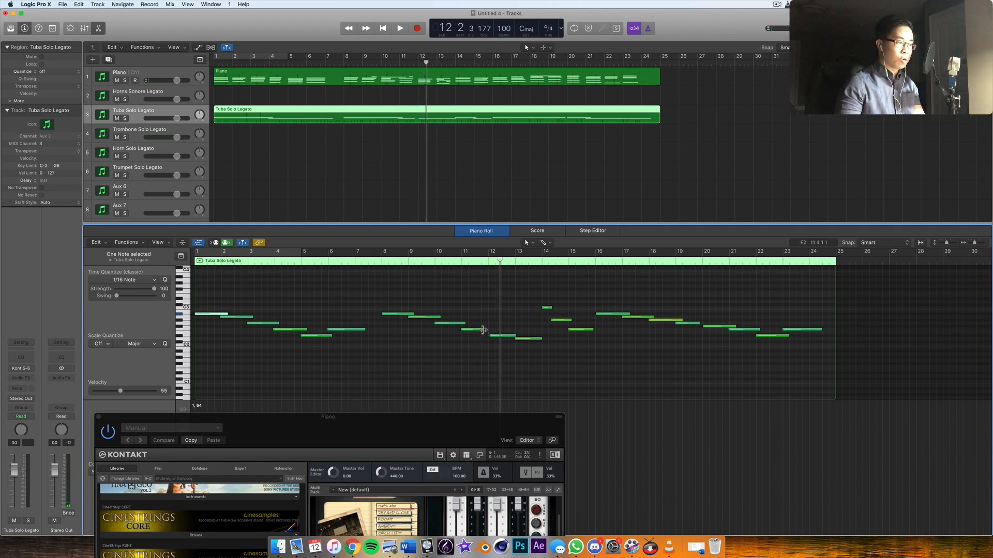
mouse_move(482, 330)
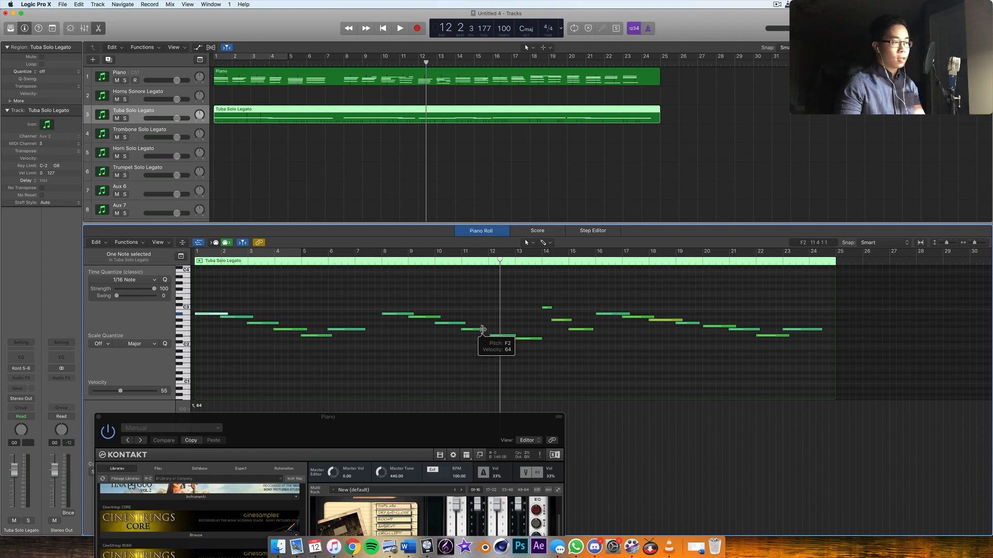
click(482, 330)
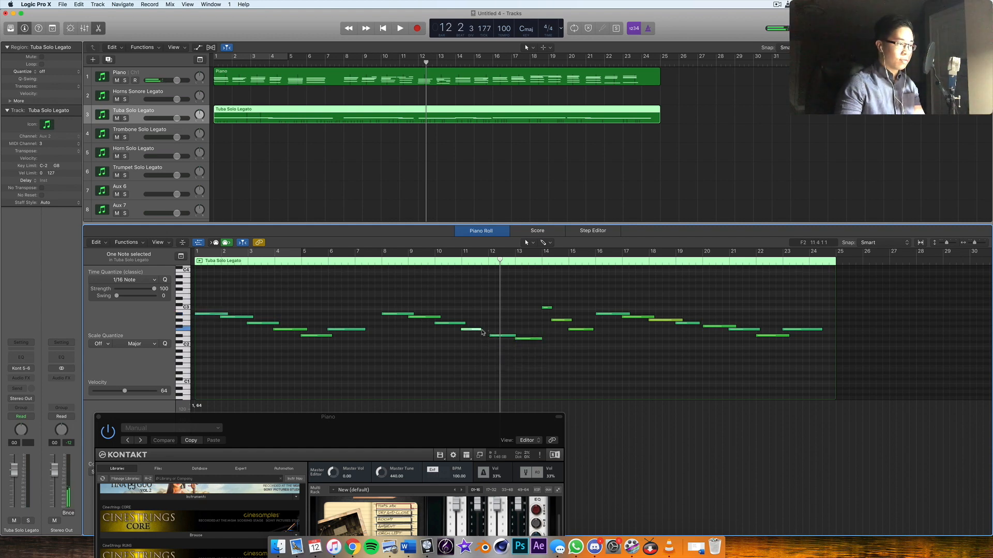
drag(496, 322, 506, 302)
click(478, 330)
click(501, 301)
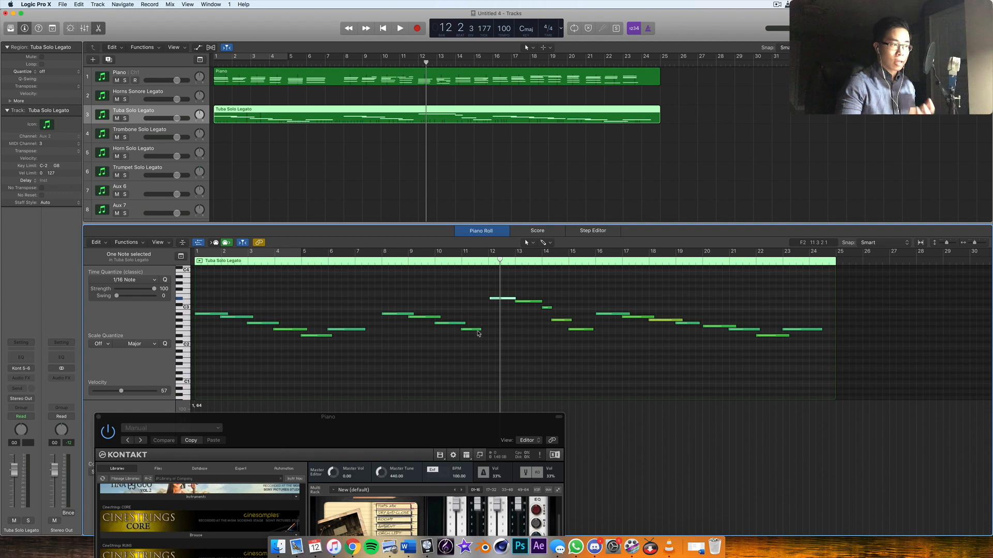
Play from bar 11, extend the bar 14 tuba note back to the bar's start, delete the short note above it, and check playback.
click(479, 262)
key(space)
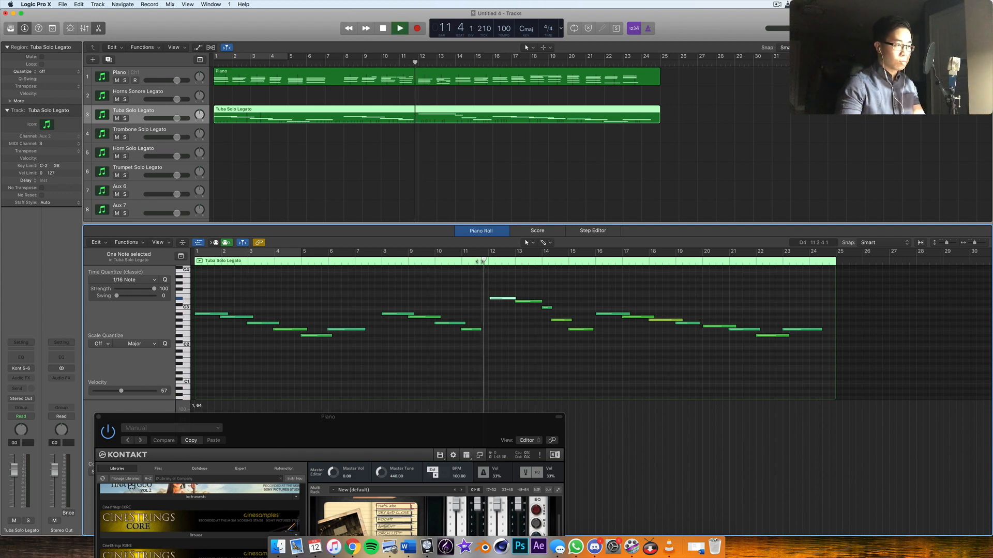
key(space)
drag(552, 321, 543, 323)
click(546, 308)
key(Delete)
key(space)
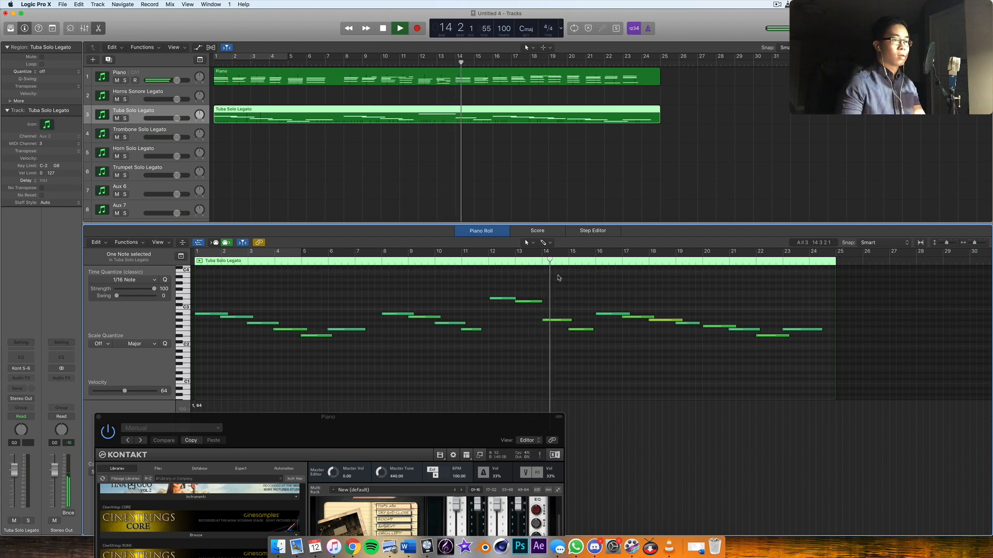
key(space)
Play the tuba part from bar 11 to the end, shortening the bar 15 note and lengthening the note before bar 20 to overlap the next.
click(483, 263)
key(space)
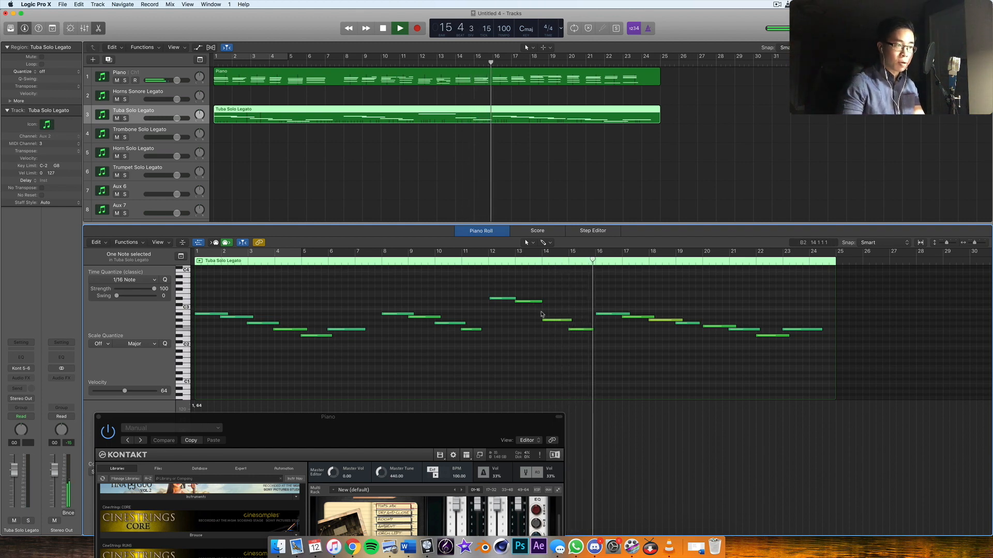
drag(592, 330, 588, 330)
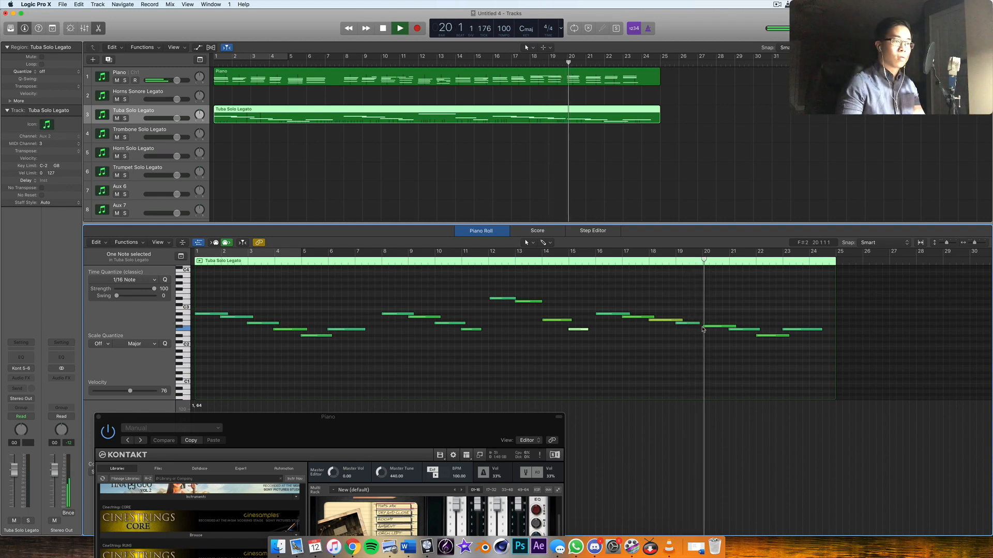
drag(699, 324, 706, 325)
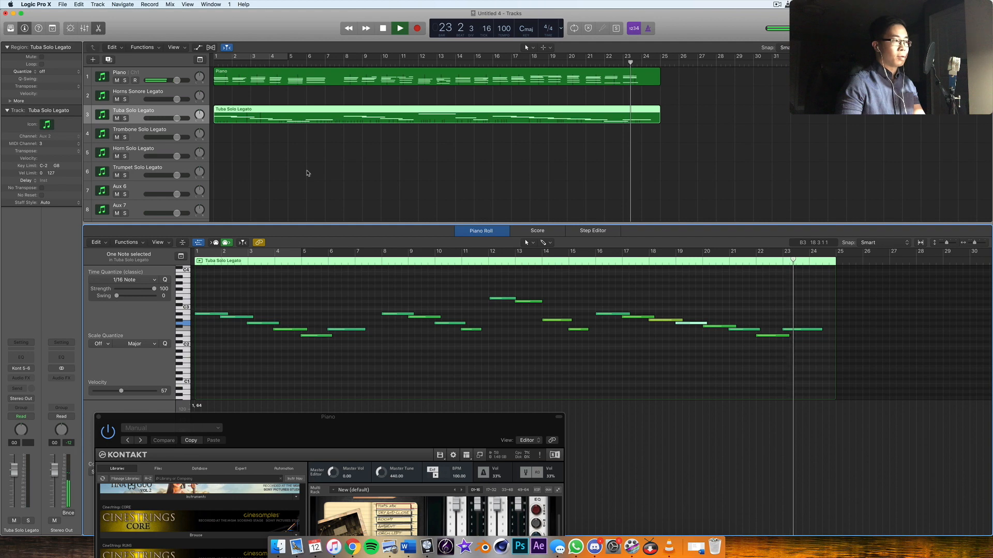
key(space)
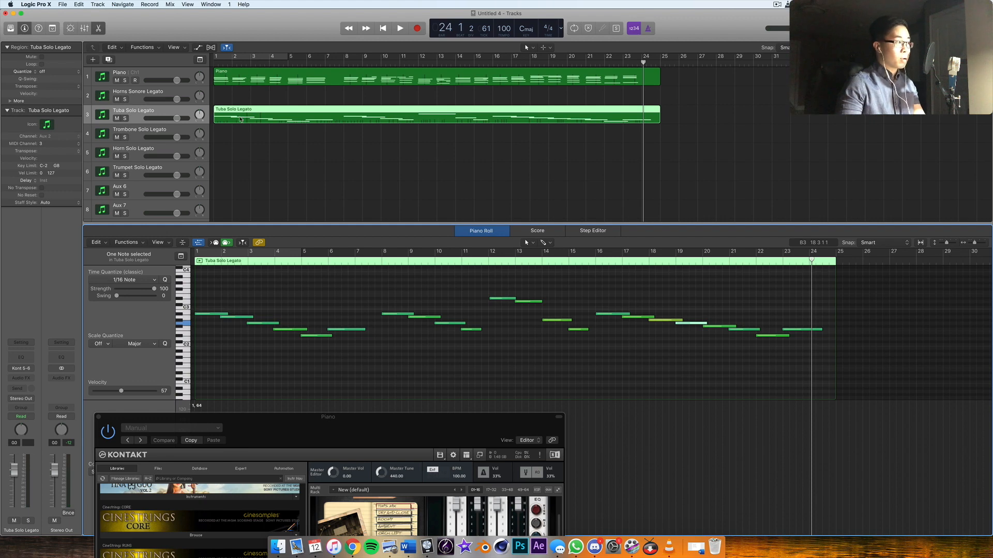
Record a trombone line on the Trombone Solo Legato track from bar 1, stopping in bar 7.
click(171, 131)
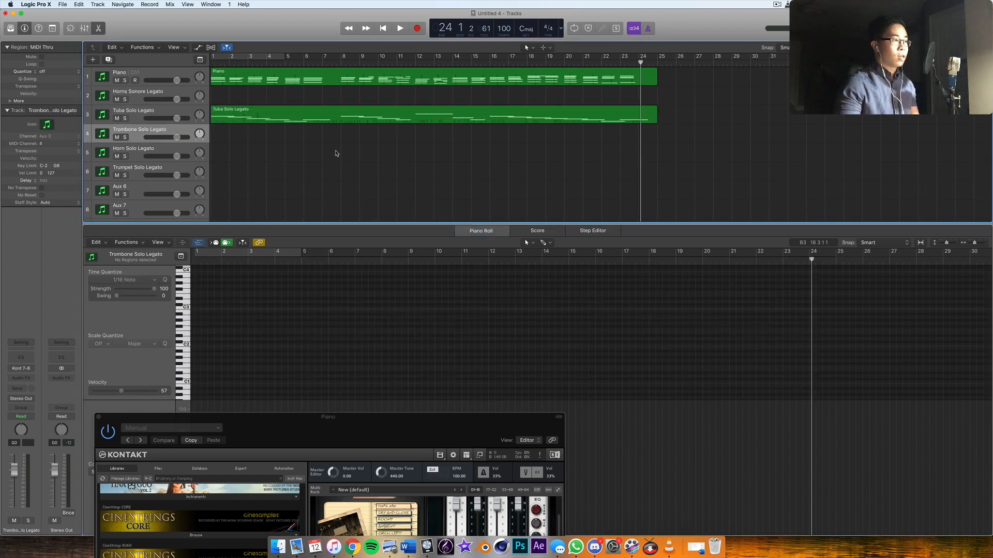
scroll(336, 153, left, 1)
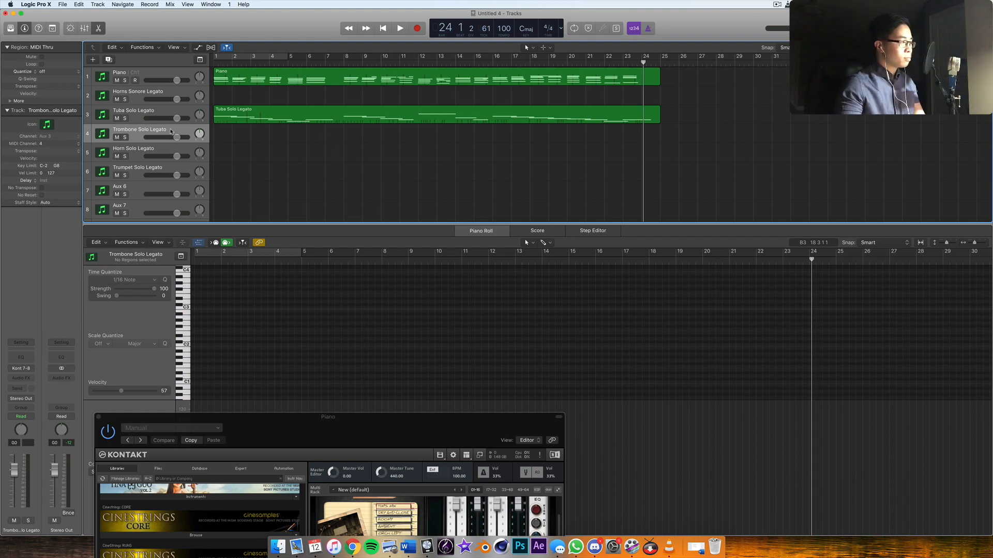
key(Return)
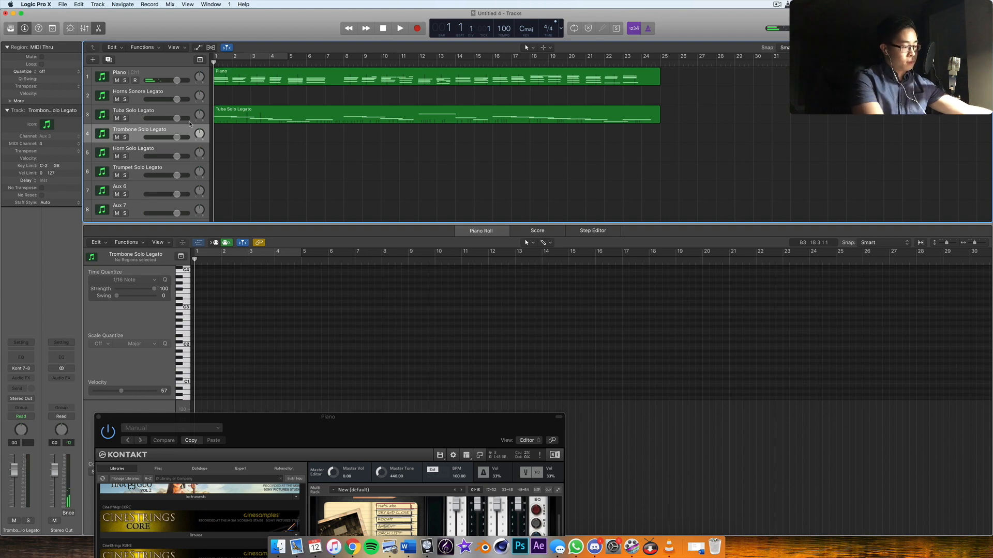
key(r)
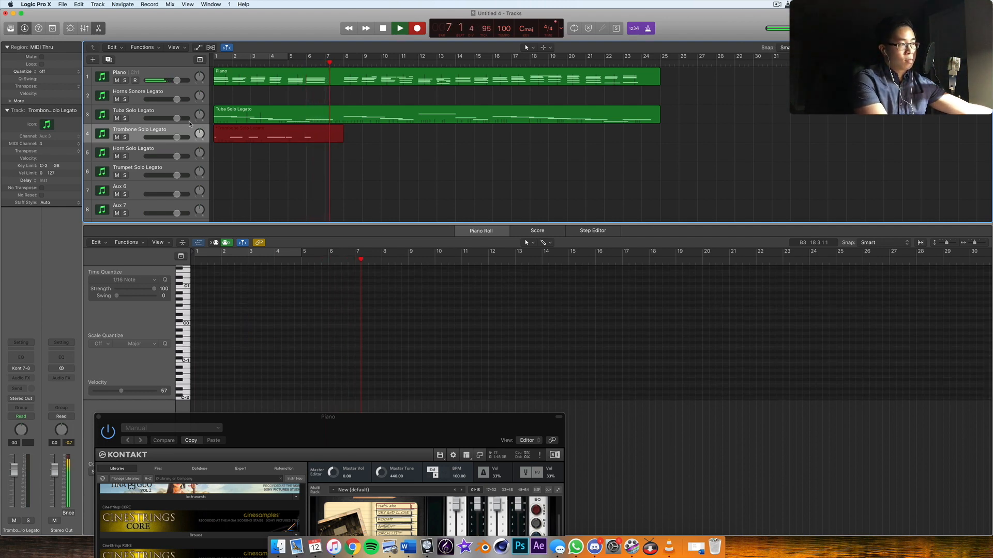
key(space)
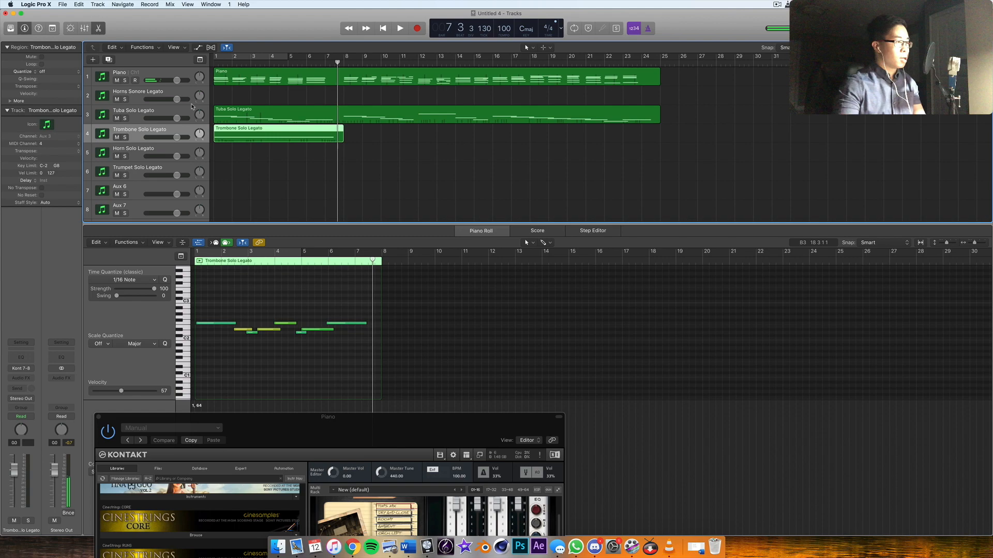
Show the Piano region's notes in the Piano Roll, bring up the PianoSketch document in Word, and return to Logic Pro X.
click(453, 79)
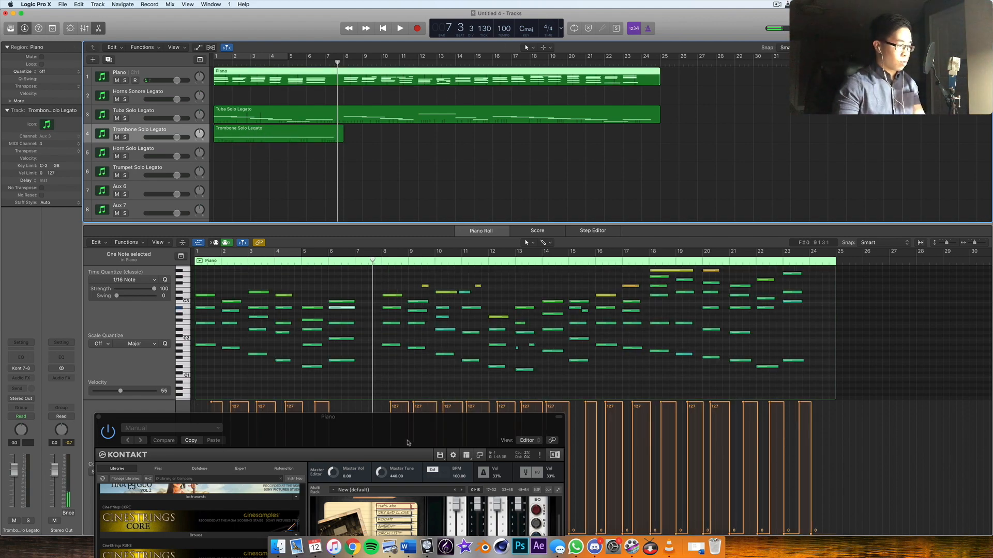
click(408, 544)
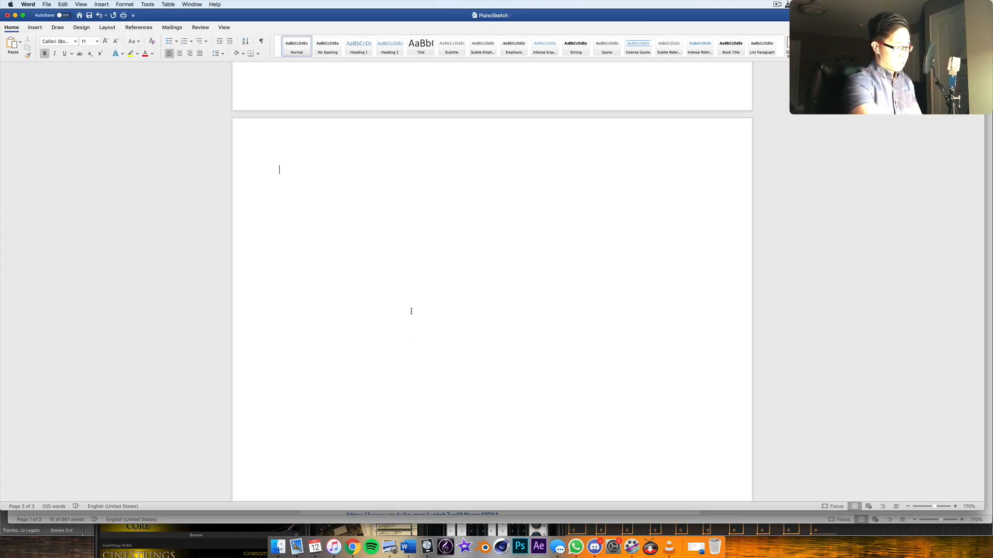
key(super+Tab)
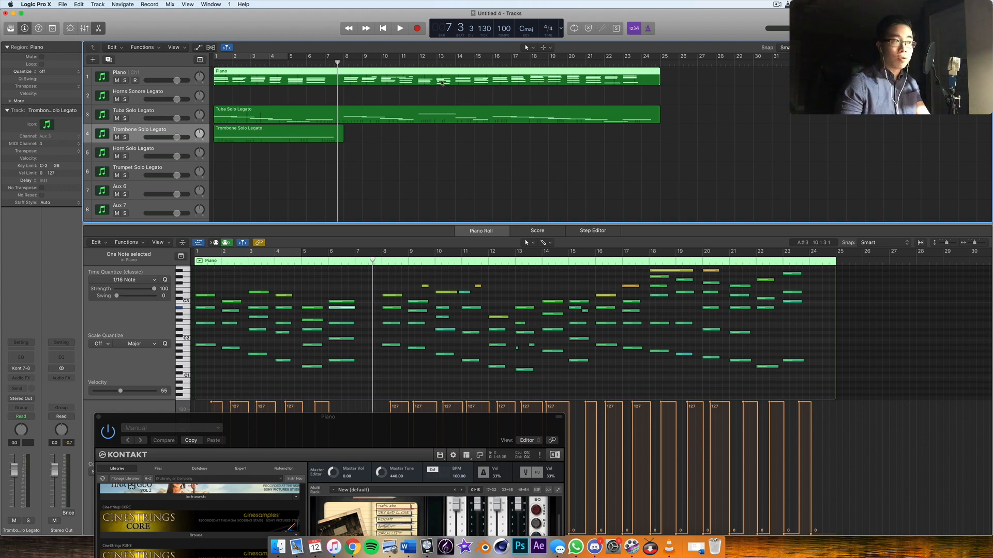
Play the piano sketch from the beginning and write its first chord line in Word: "Bb. F/A. Eb/G. Bb/F. Eb- Fsus4".
key(Return)
key(space)
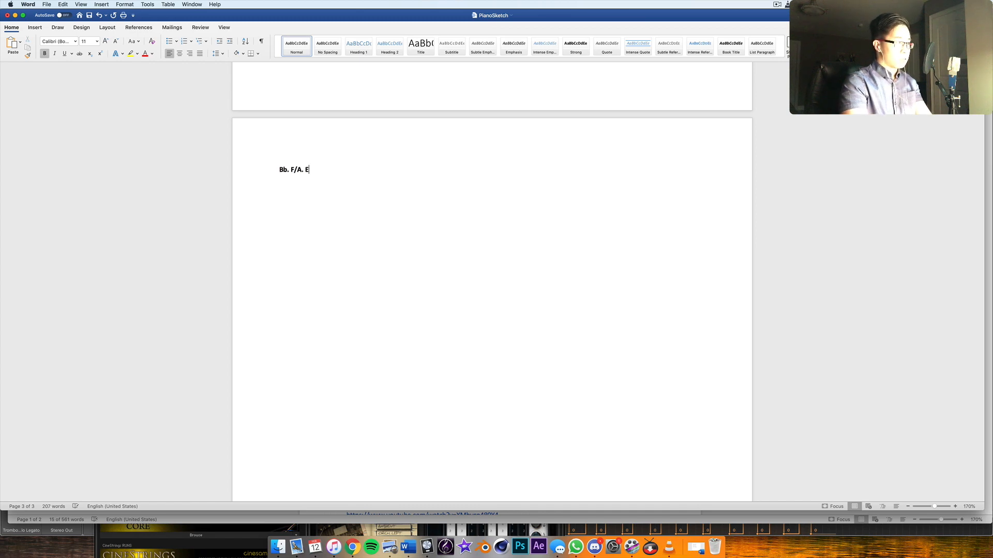
text(Bb/F.)
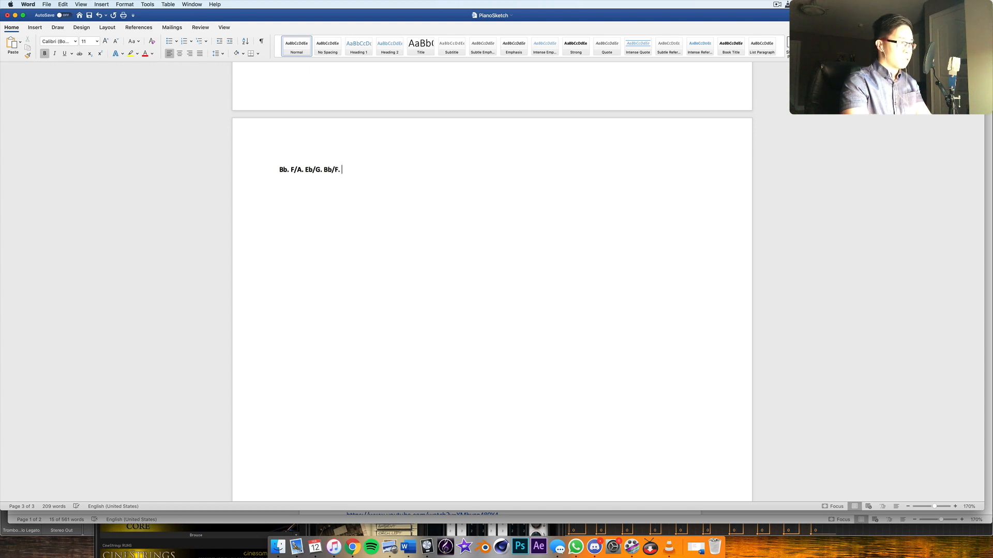
text( Eb- Fsus4)
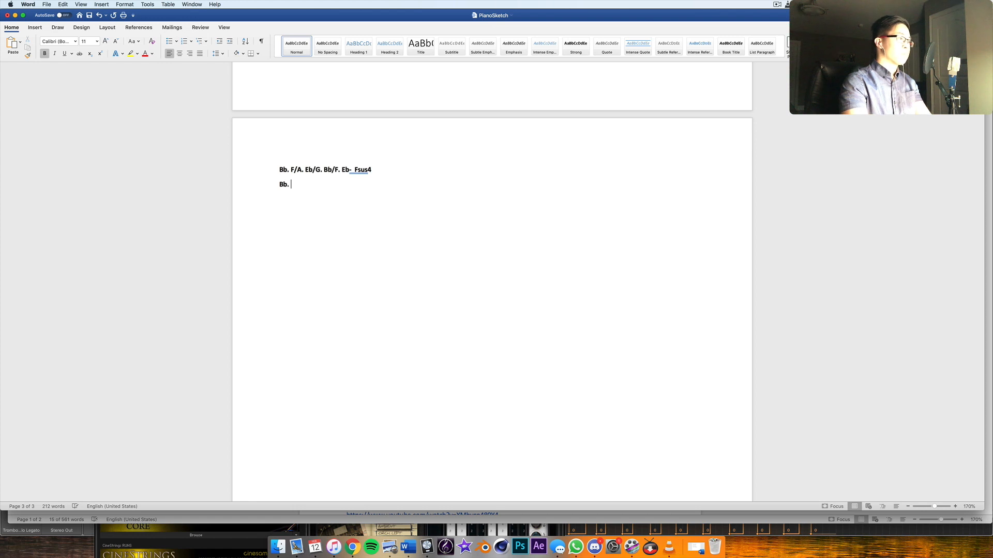
Write the second chord line below the first: "Bb. F/A. Eb/G. Bb/F Eb. Bb/D. Ab. F".
text(Eb/G.)
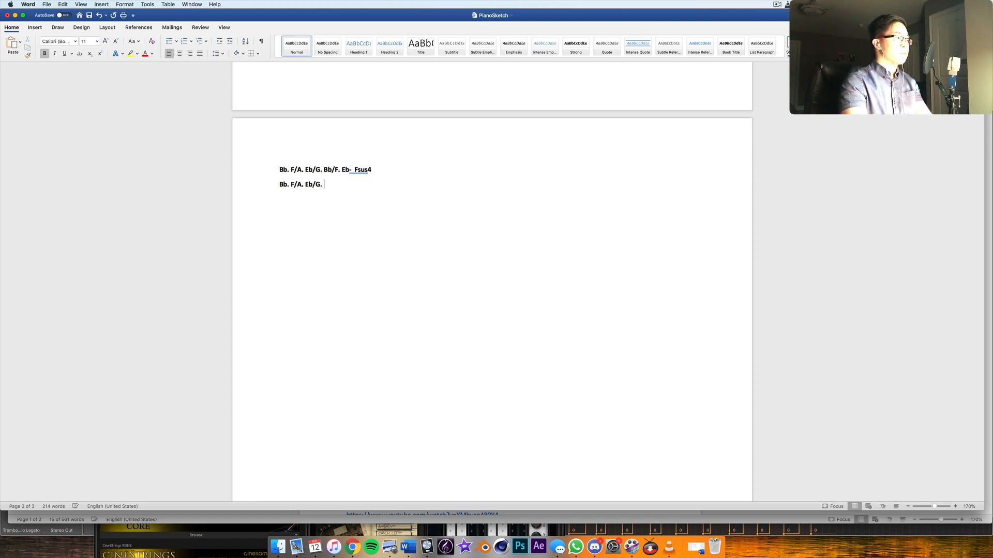
text( Bb/F)
key(BackSpace)
text(Bb/F  Eb)
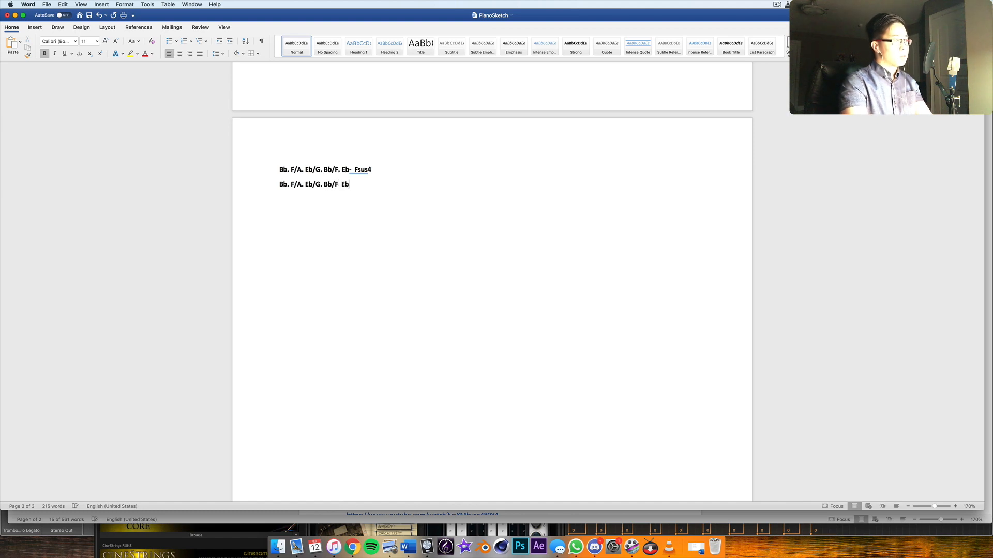
text(. Bb/D.)
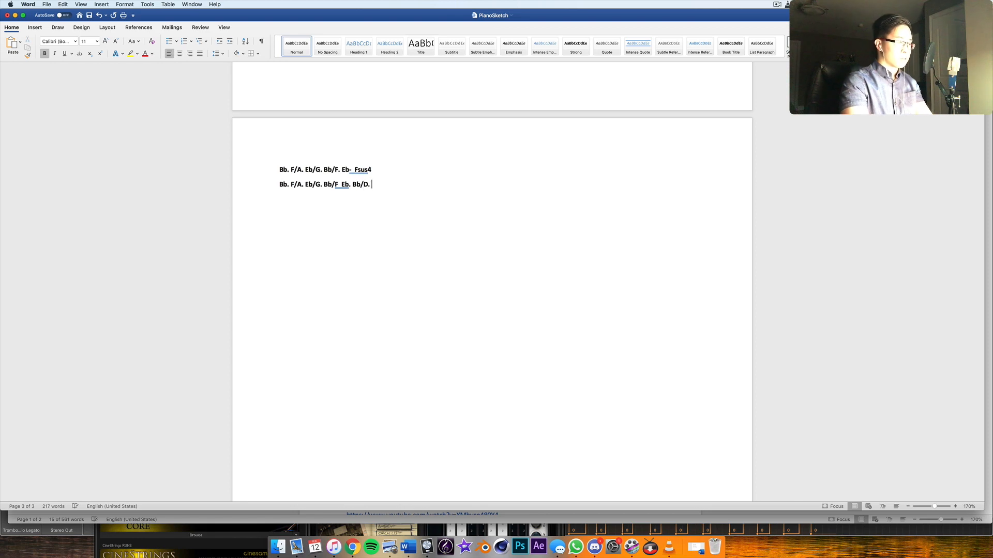
text( Ab. F)
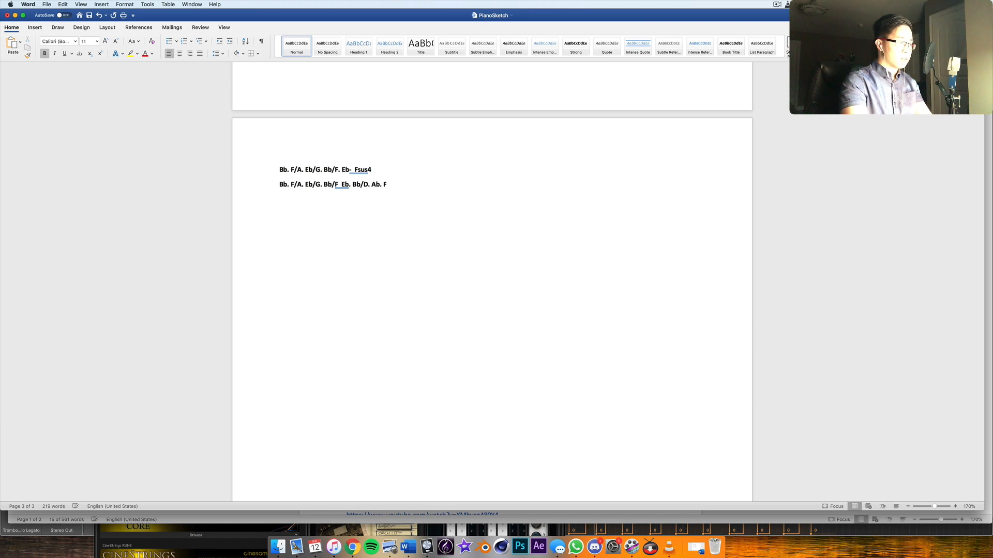
Write the third chord line below the second: "Bb F/A. Bb7/Ab. Eb/G. Eb- Bb/F. Eb7. F7".
text(Bb)
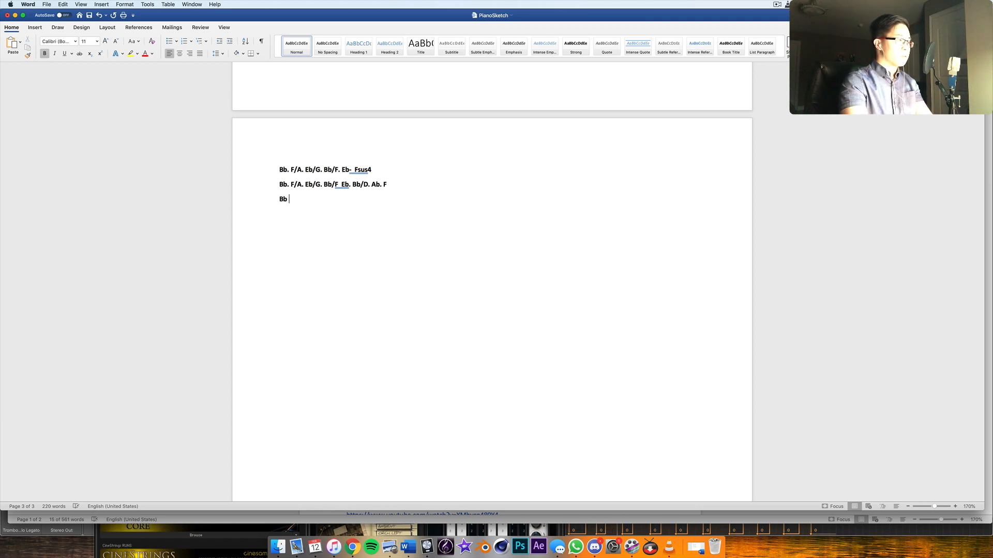
text( F/A )
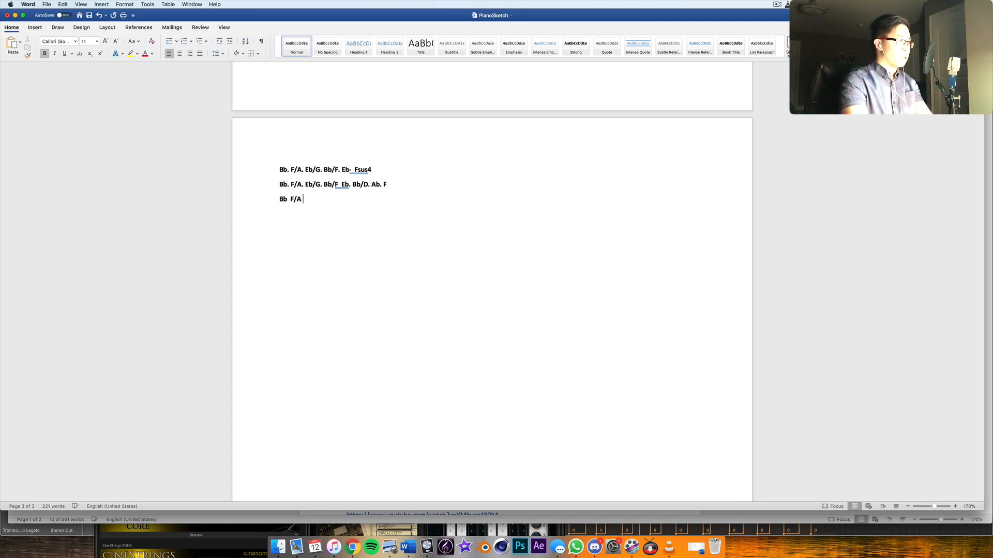
text(Bb)
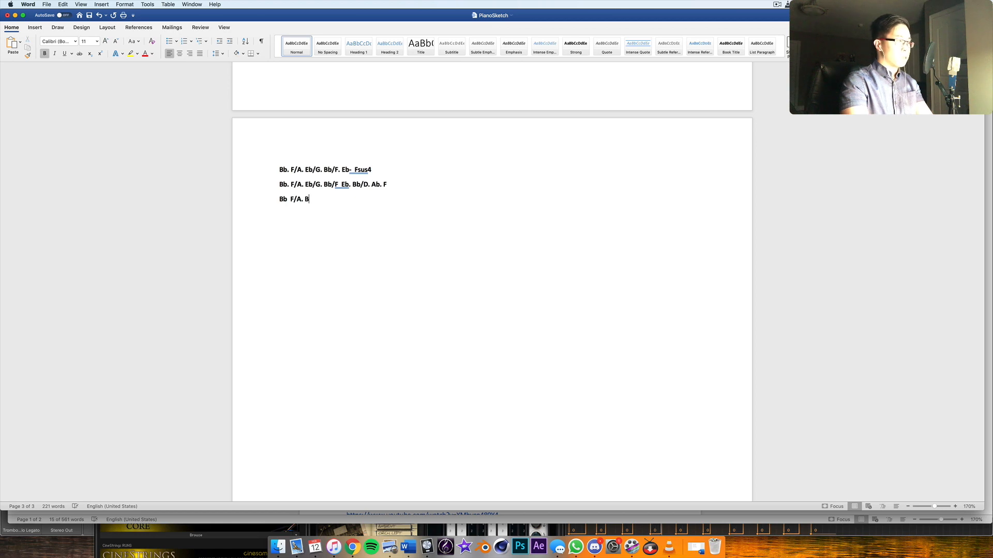
text(7/)
text(Ab. Eb/G. eb)
text(Eb)
text(- Bb/F. )
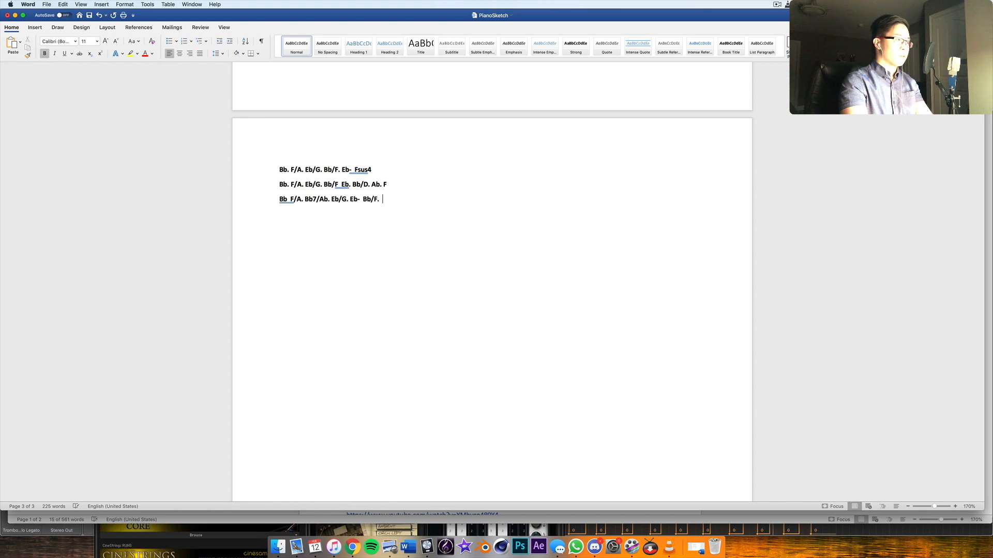
text(Eb7. )
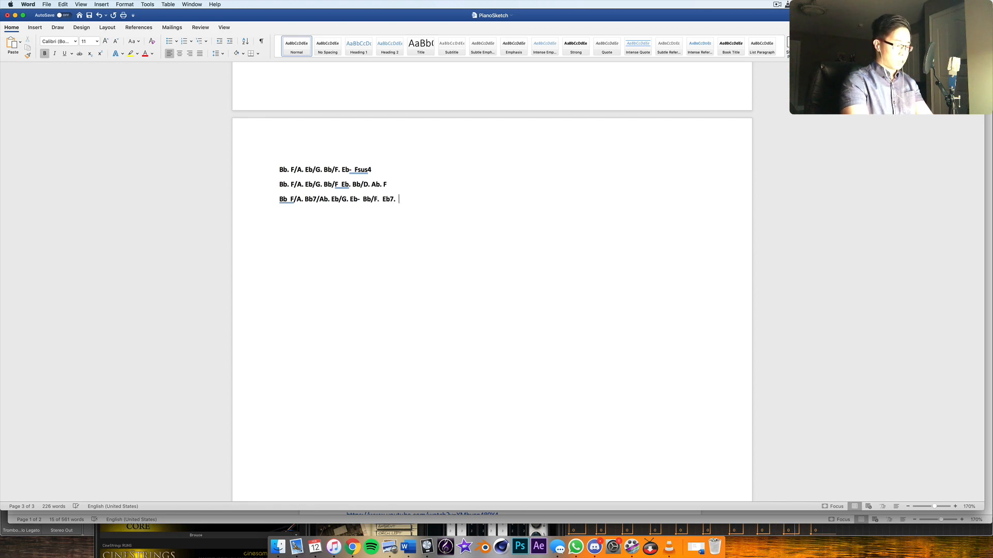
text(FF7)
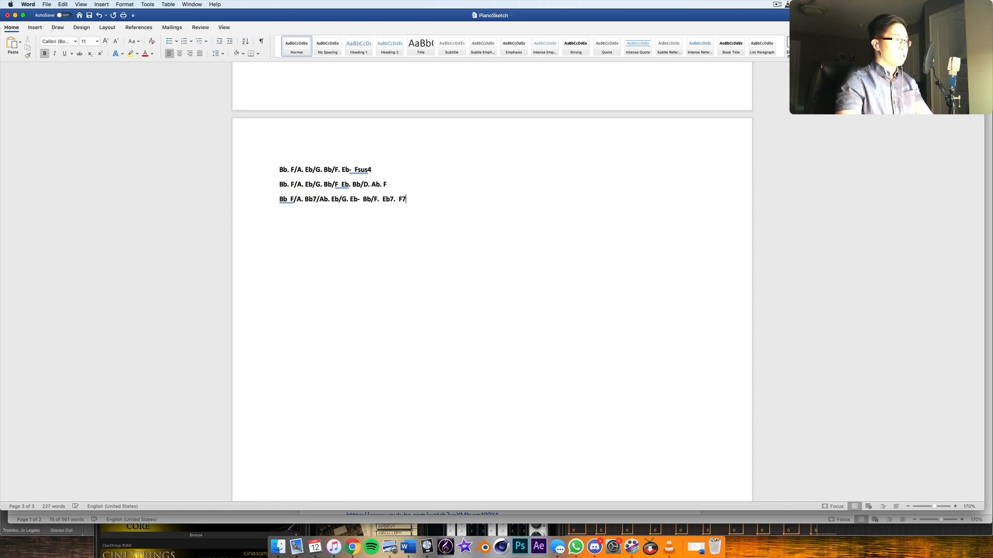
Return to Logic Pro X, stop playback, and delete the Piano region and the short Trombone Solo Legato region.
key(super+Tab)
key(space)
click(489, 88)
click(487, 78)
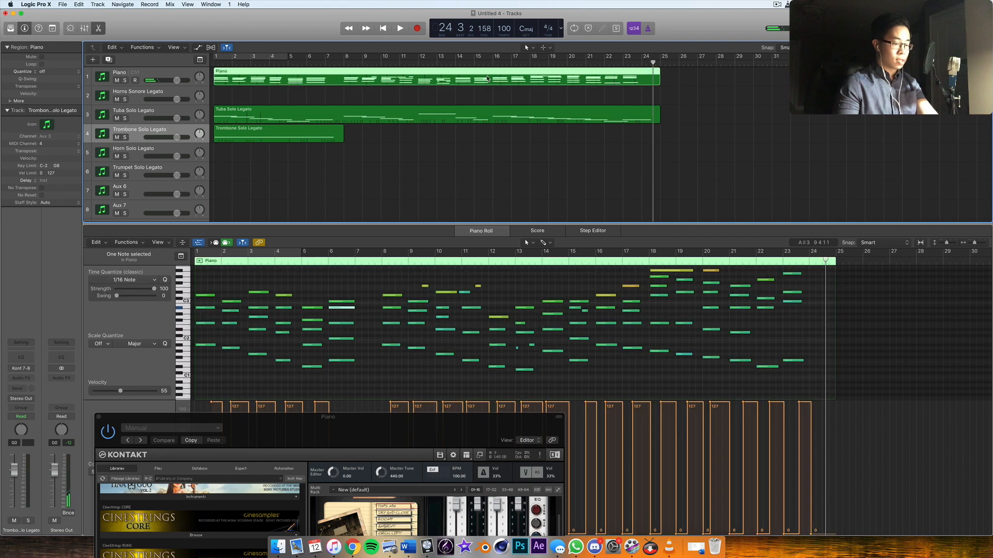
key(Delete)
key(Return)
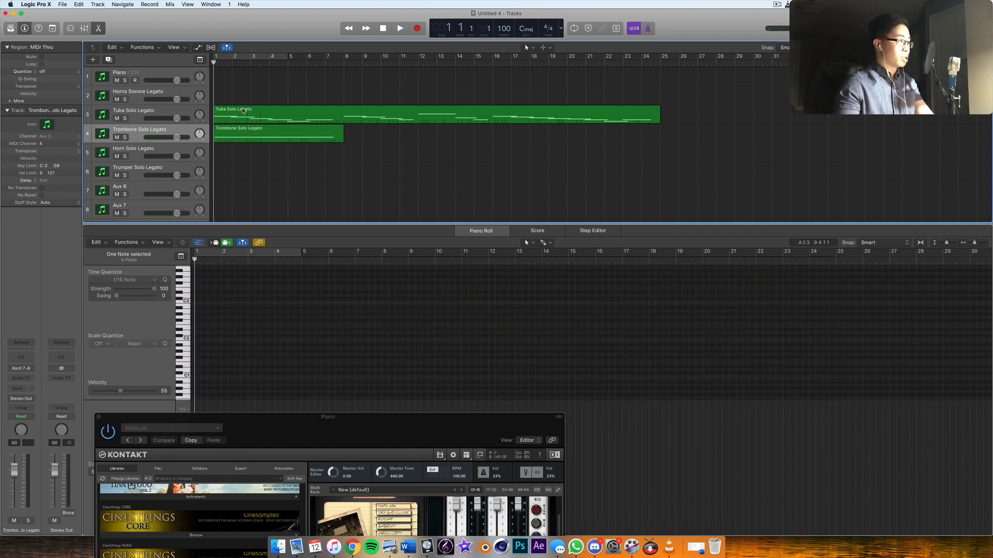
click(279, 140)
key(Delete)
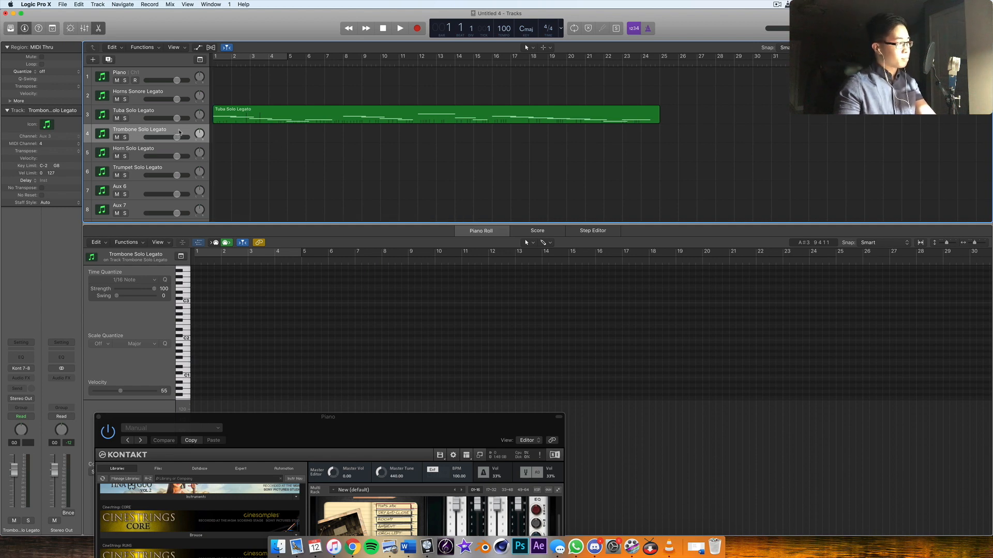
Record a trombone line from bar 1 through bar 24, and stretch its first note back to bar 1 and its last note into bar 24.
key(super+Tab)
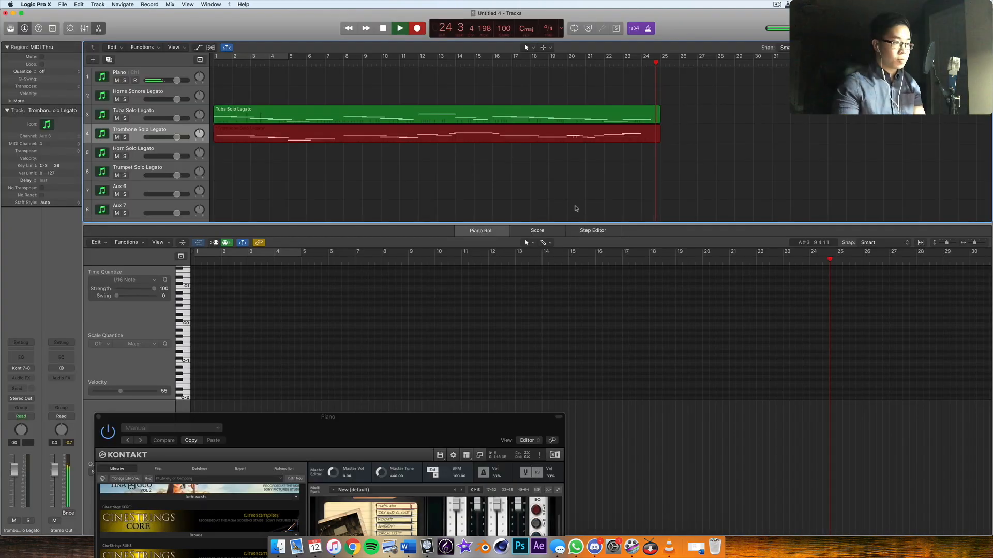
key(space)
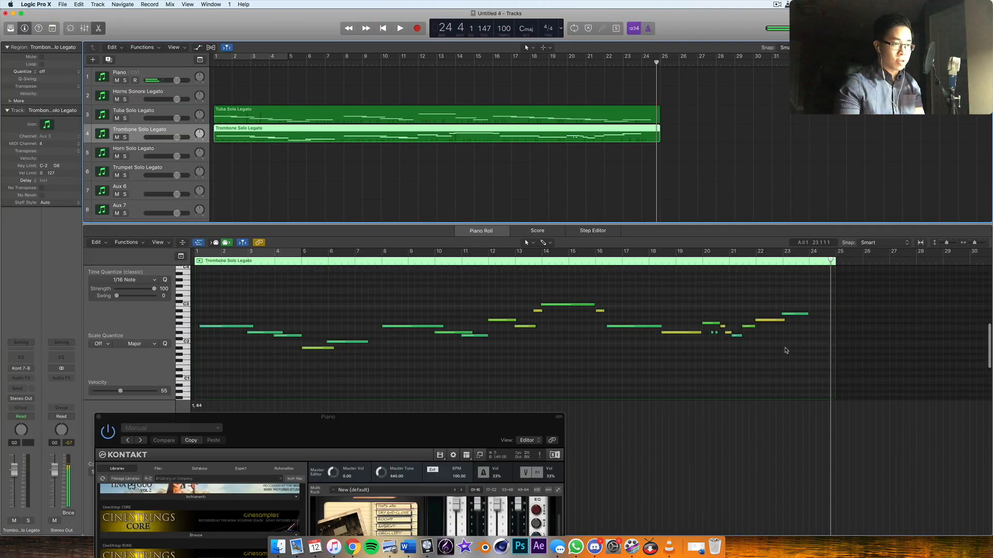
drag(806, 314, 823, 314)
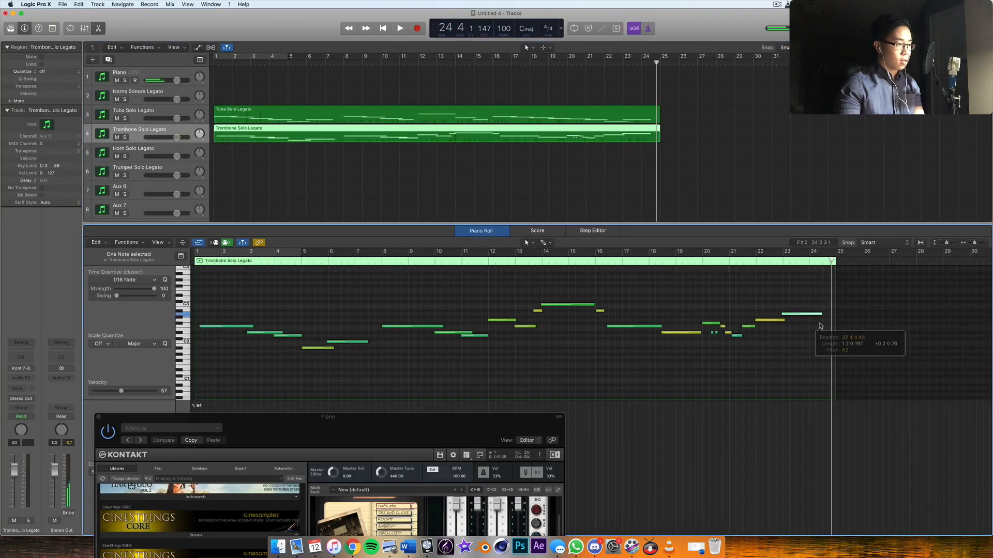
key(Return)
drag(200, 327, 196, 328)
Play the trombone line with the tuba from the beginning, and replay the passage leading into bar 14.
key(space)
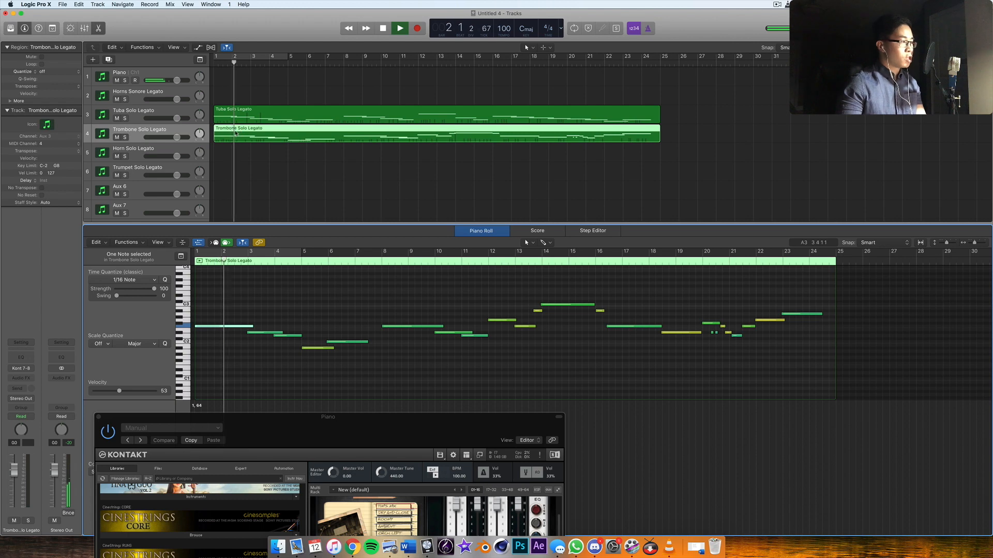
key(space)
key(space)
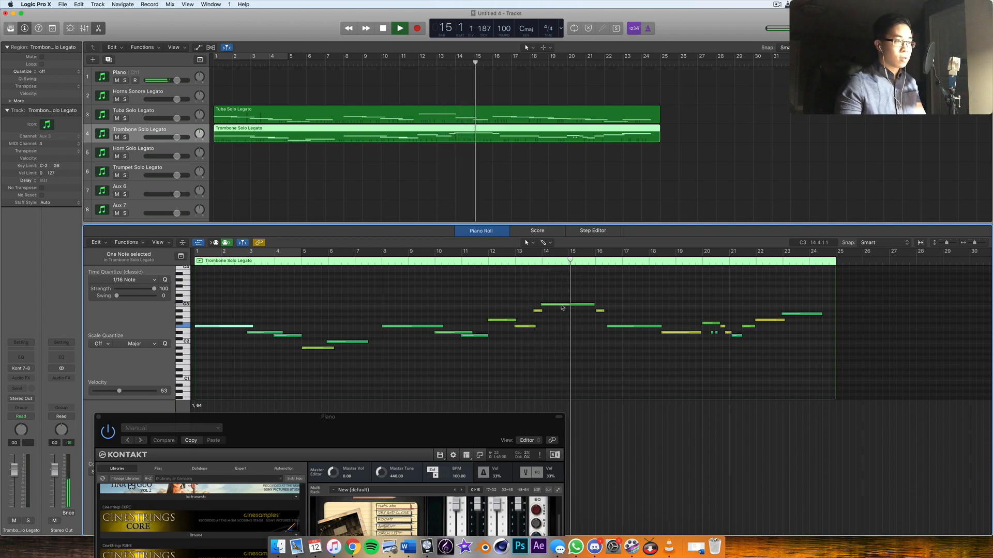
key(space)
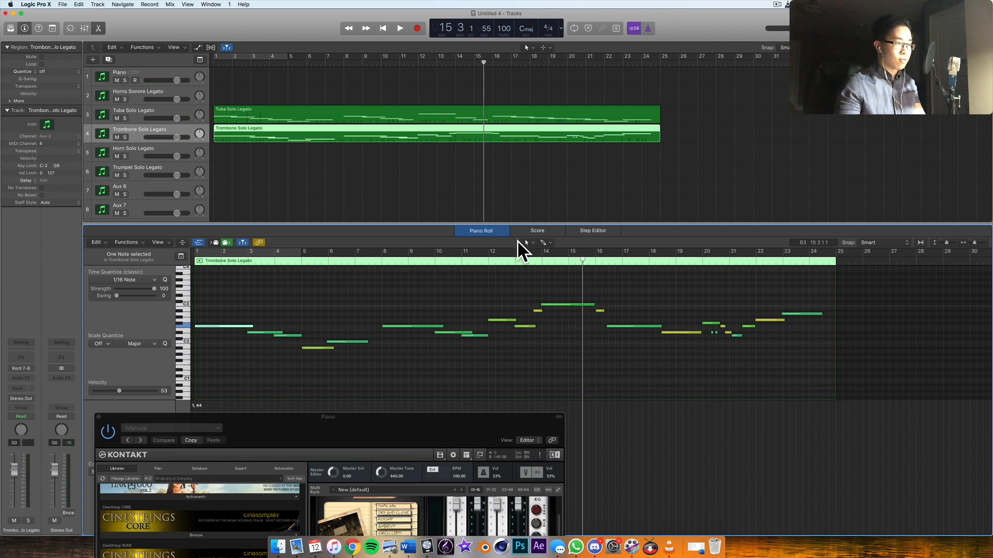
click(505, 261)
key(space)
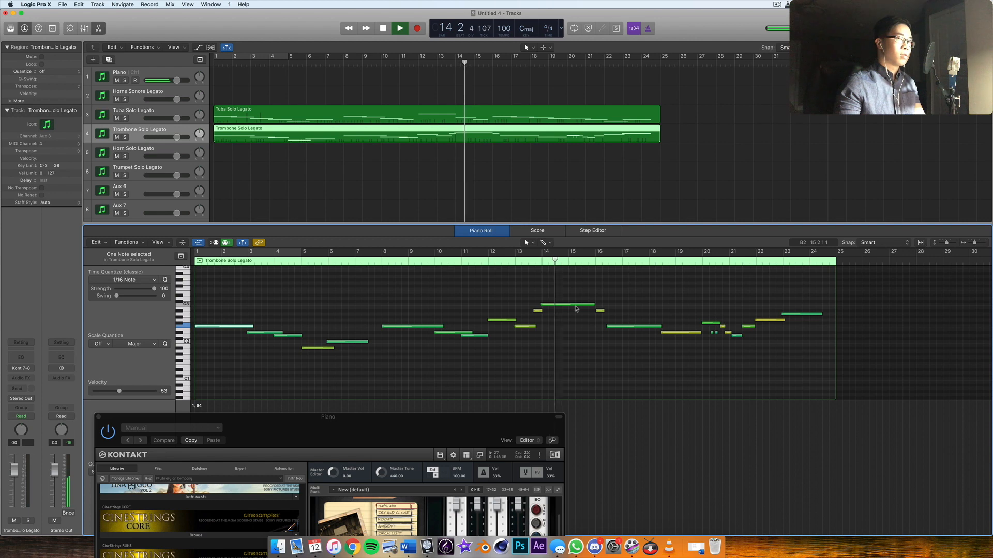
key(space)
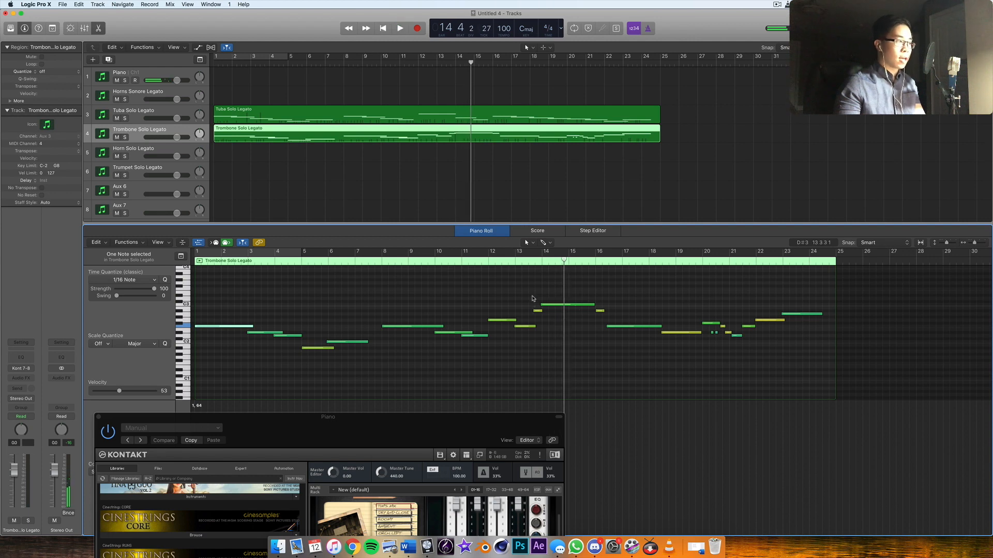
Delete the three highest notes between bars 13 and 16 of the Trombone Solo Legato region.
click(138, 94)
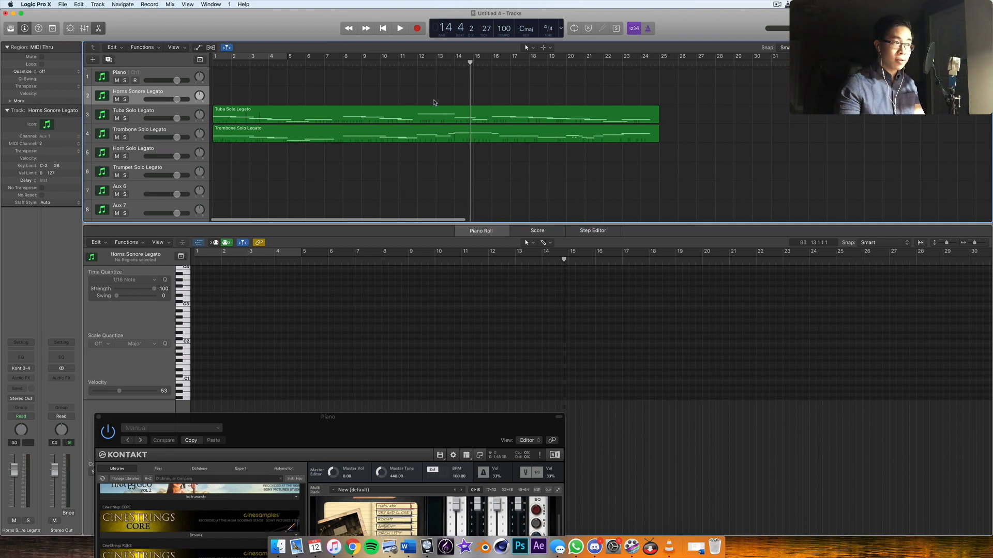
click(457, 138)
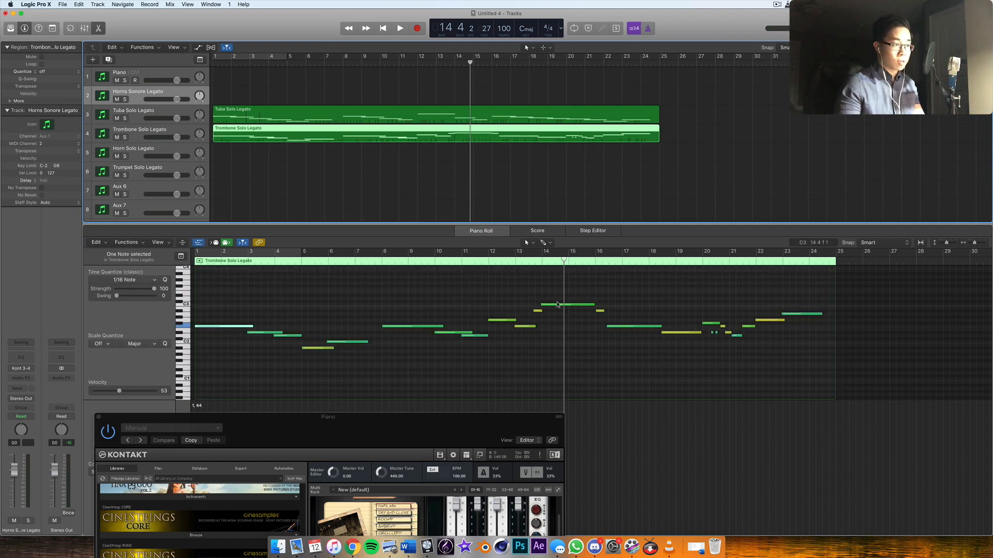
drag(533, 298, 610, 324)
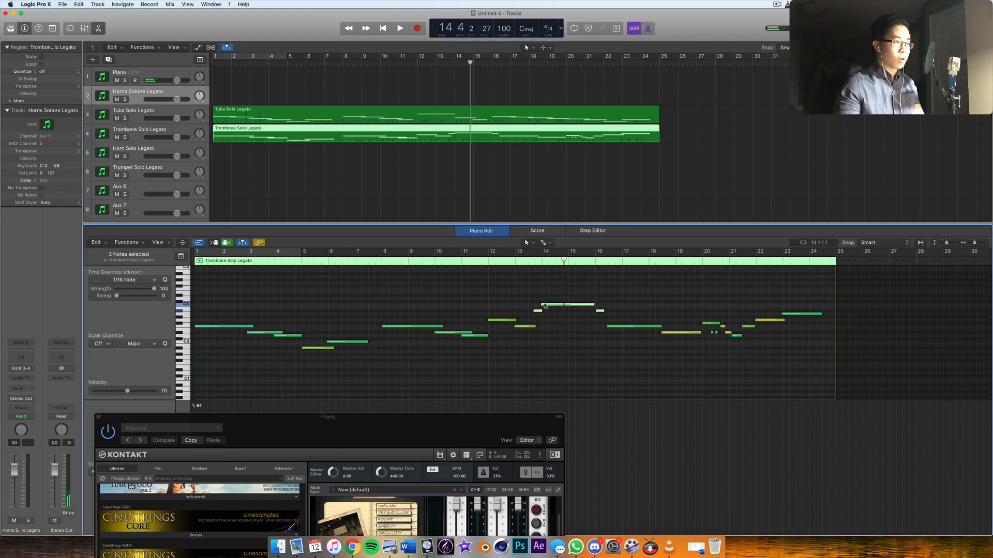
key(Delete)
click(481, 264)
key(space)
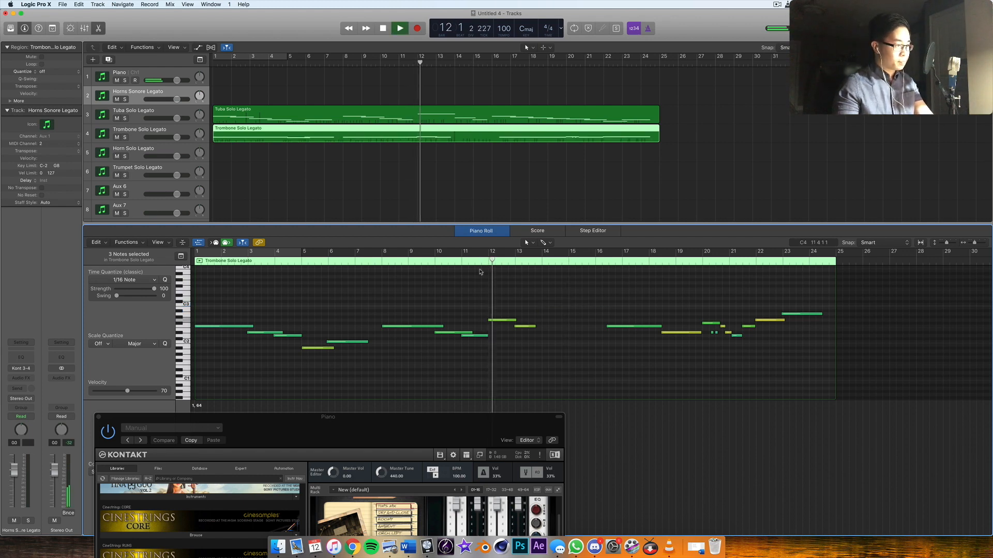
key(super+Tab)
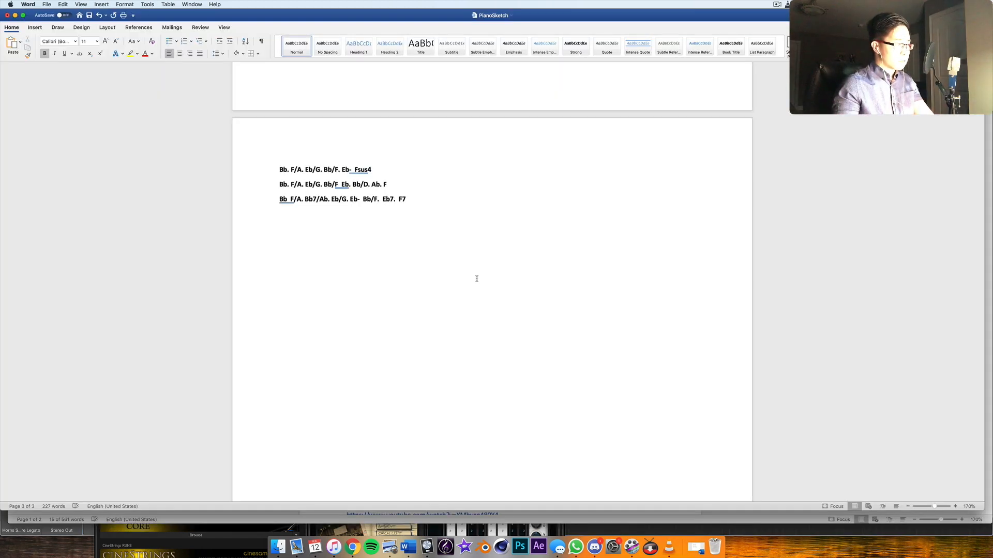
key(super+Tab)
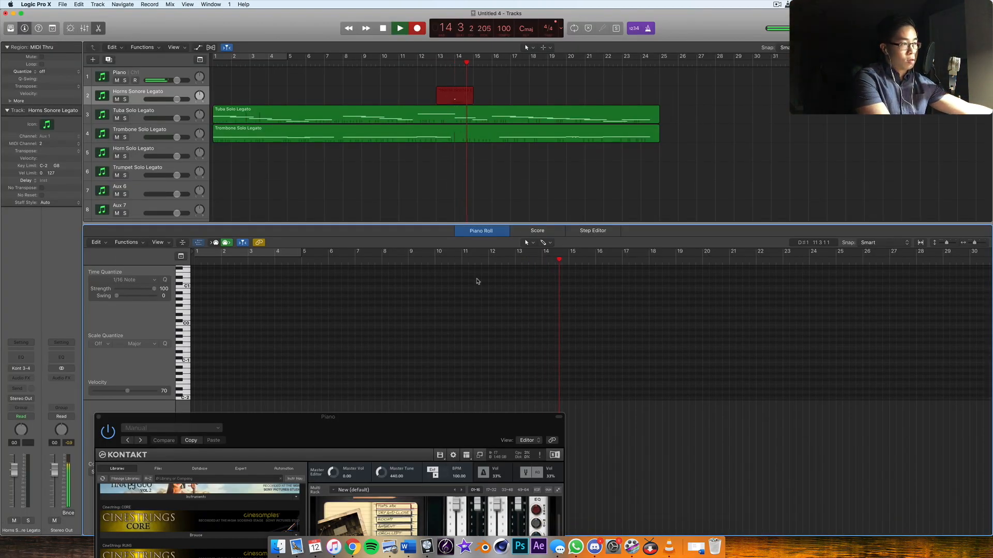
key(space)
key(super+z)
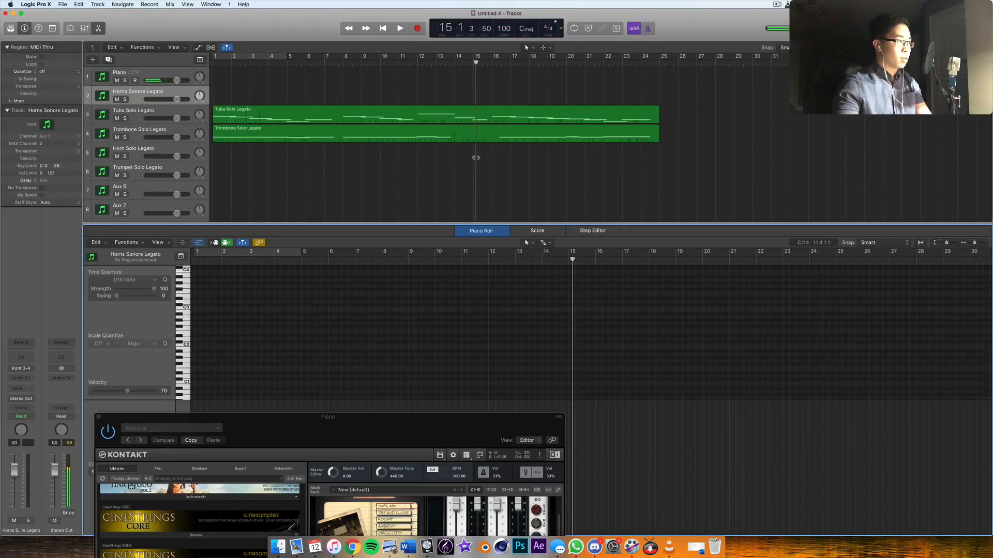
Record a replacement trombone passage over bars 13 to 16 on the Trombone Solo Legato track.
click(194, 128)
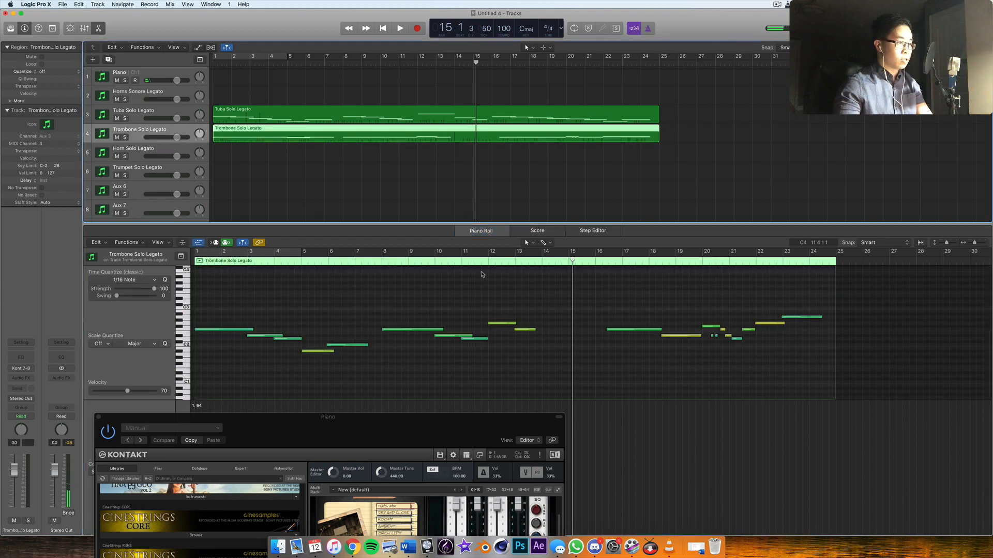
click(478, 261)
key(space)
key(r)
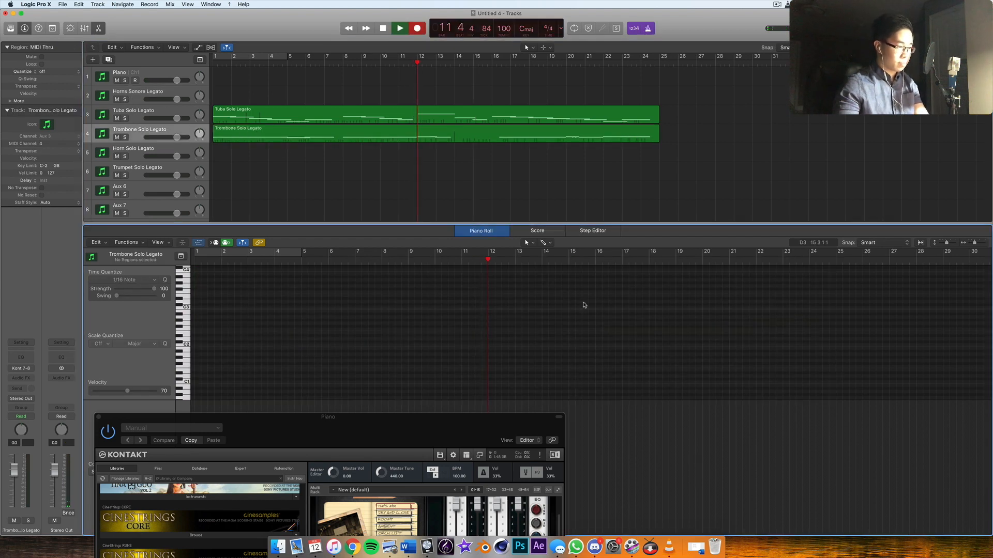
click(450, 136)
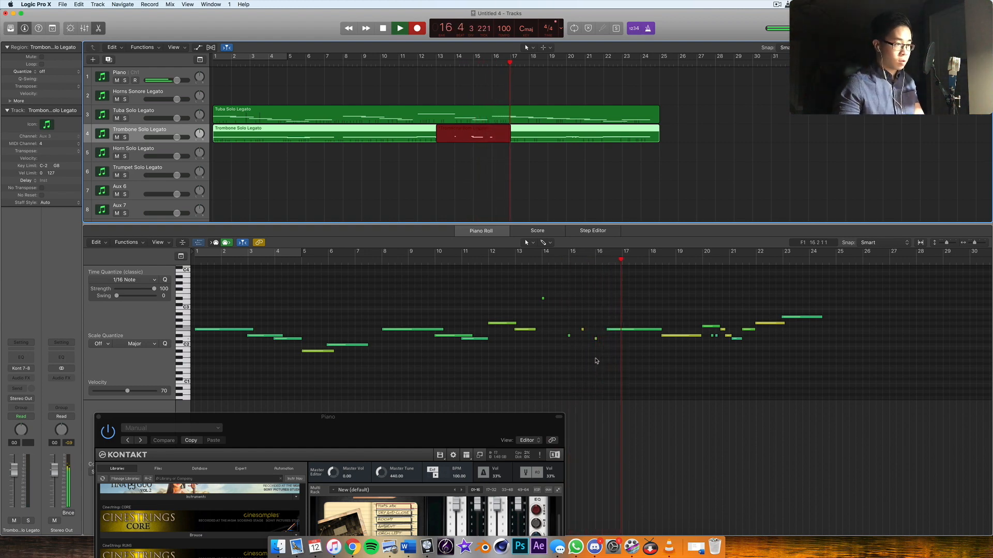
key(space)
Transpose the new trombone note at bar 14 down 12 semitones and delete the recorded note it overlaps near bar 15.
right_click(552, 299)
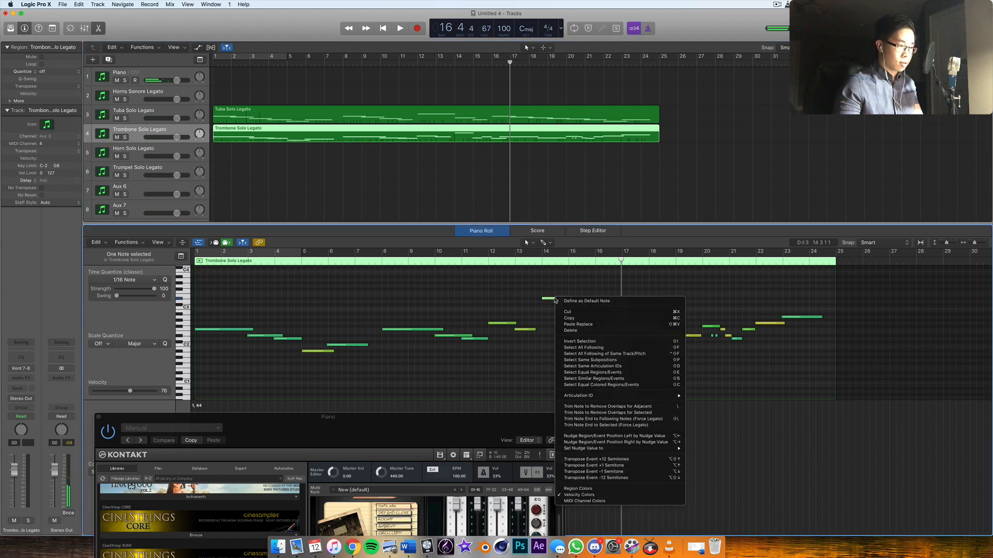
click(628, 478)
drag(534, 330, 589, 342)
click(573, 336)
key(Delete)
Play the revised trombone line into bar 19 and trim the start of the note in bar 18 to about bar 19.
key(space)
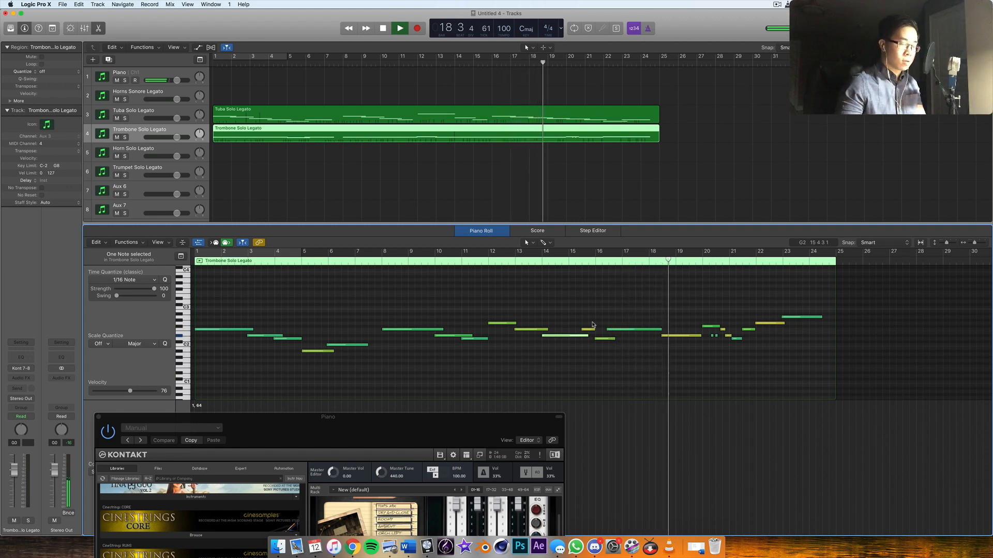
key(space)
click(664, 337)
drag(664, 336, 674, 342)
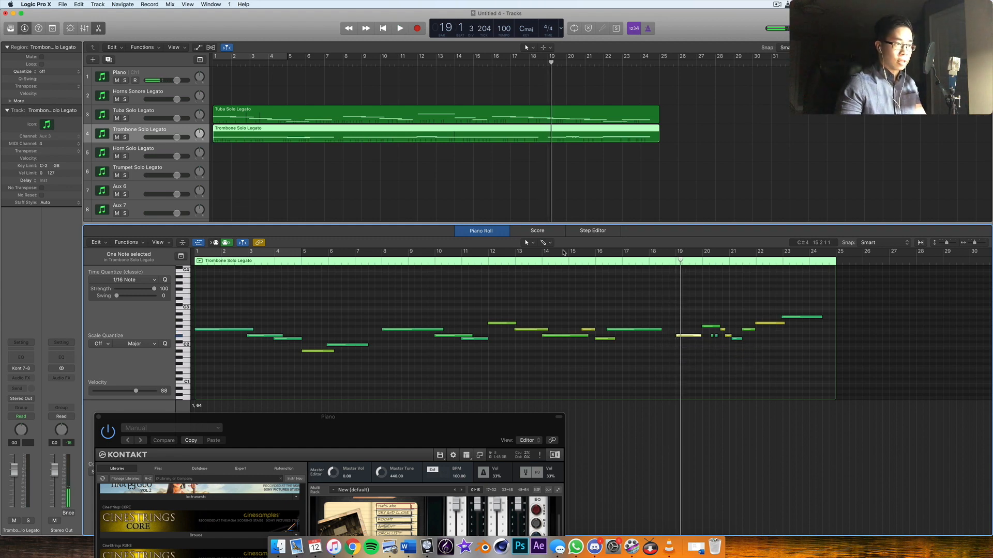
Record an extra trombone note into the gap in bar 18, stopping in bar 19.
key(space)
key(r)
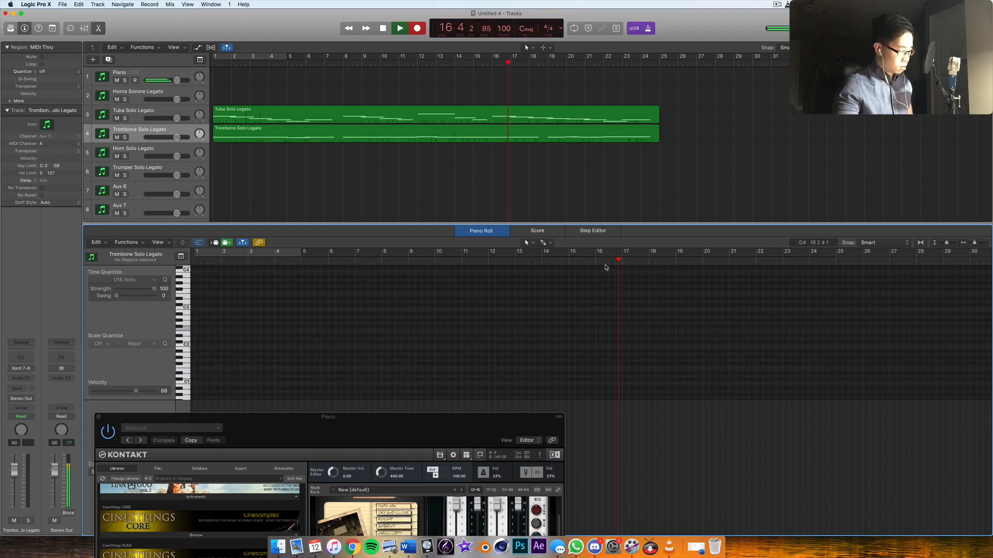
click(571, 136)
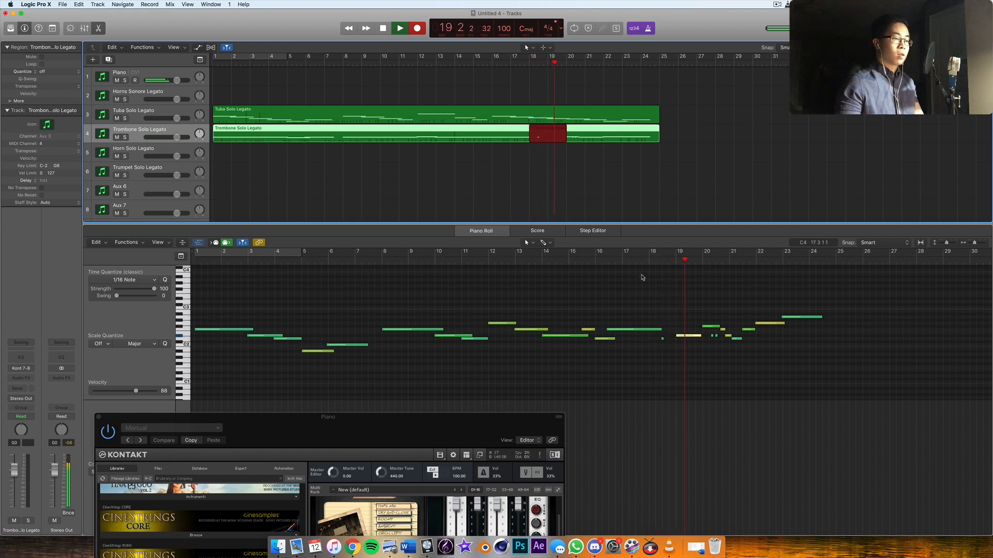
key(space)
Lengthen the F2 trombone note ending in bar 18 slightly, and start the note near bar 19 slightly earlier.
click(662, 330)
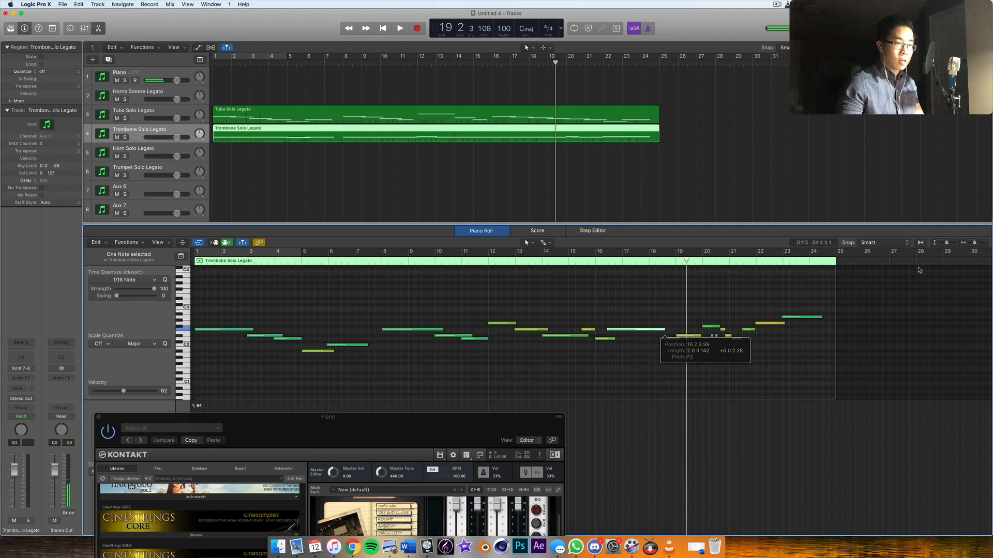
drag(975, 243, 978, 244)
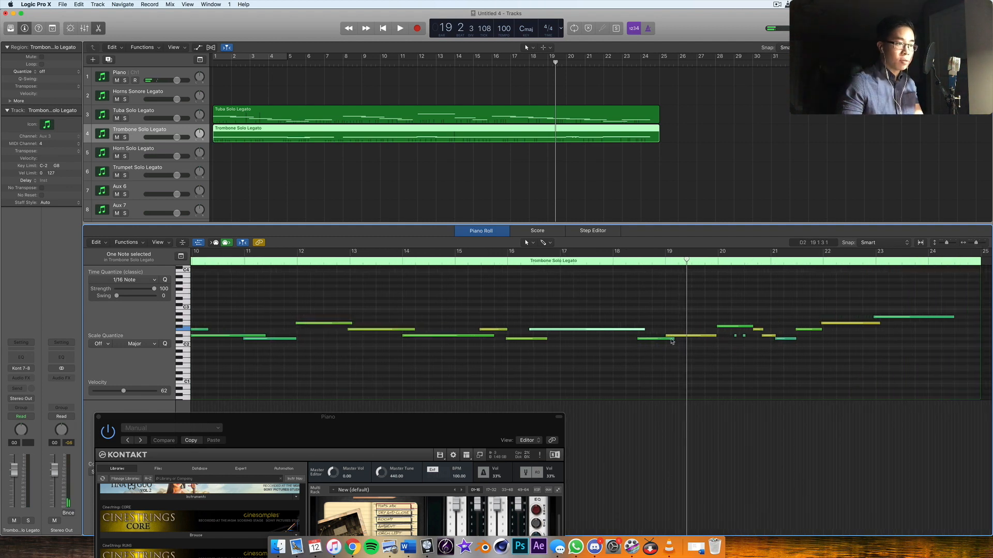
drag(666, 336, 651, 336)
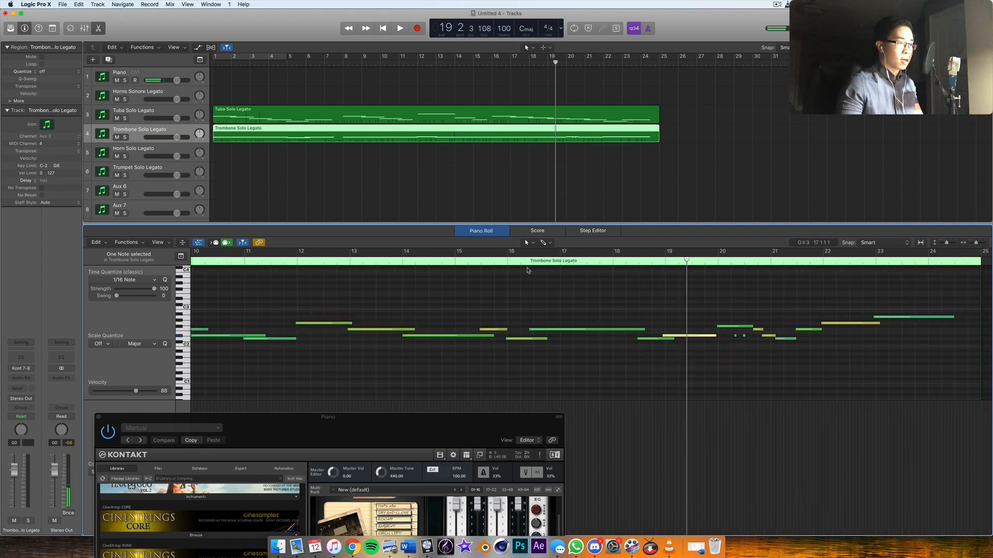
Play the trombone line from bar 16, delete the two tiny notes in bar 20, and lengthen the D#2 note before them slightly.
double_click(519, 255)
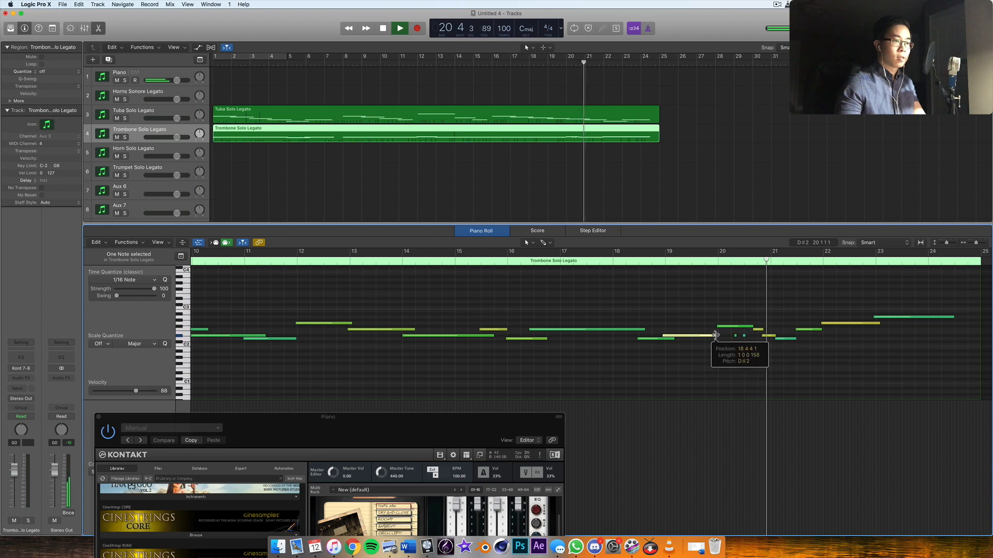
key(space)
drag(728, 333, 748, 341)
click(711, 262)
key(space)
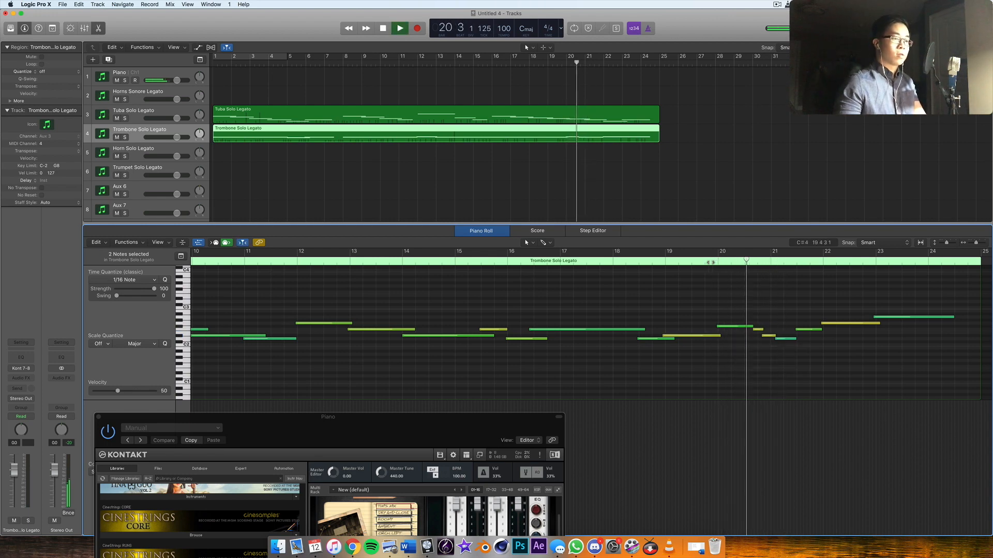
Delete the three trombone notes between bars 20 and 21 and extend the preceding D#2 note to just past bar 21.
key(space)
drag(739, 327, 779, 335)
key(Delete)
key(Delete)
click(651, 261)
key(space)
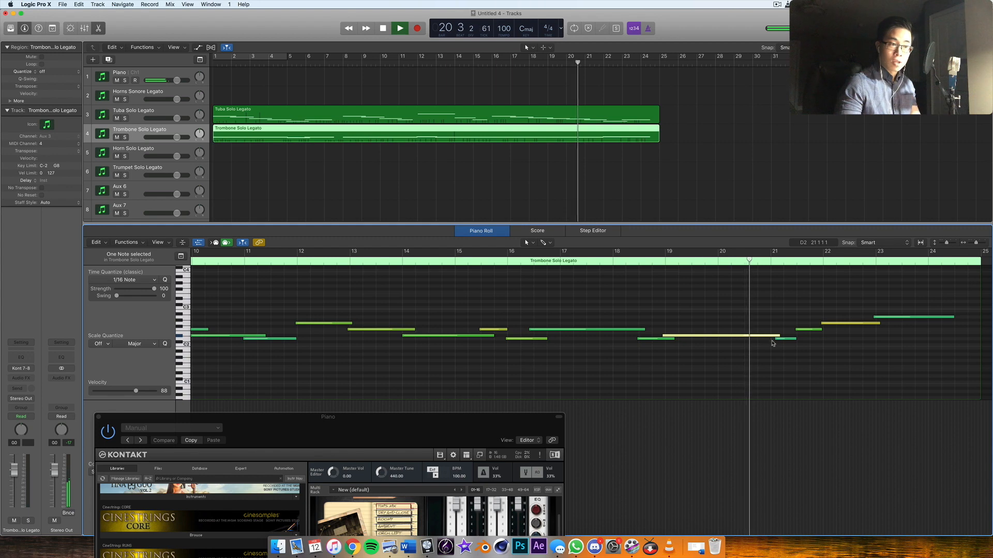
Start the D2 trombone note at bar 21 slightly earlier and replay the ending from bar 21.
drag(774, 340, 768, 338)
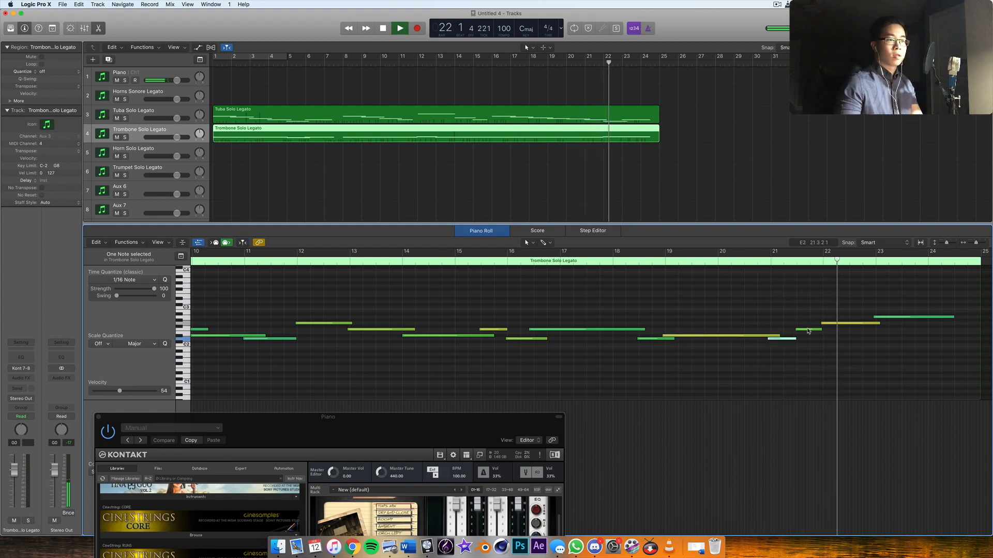
click(786, 265)
click(786, 264)
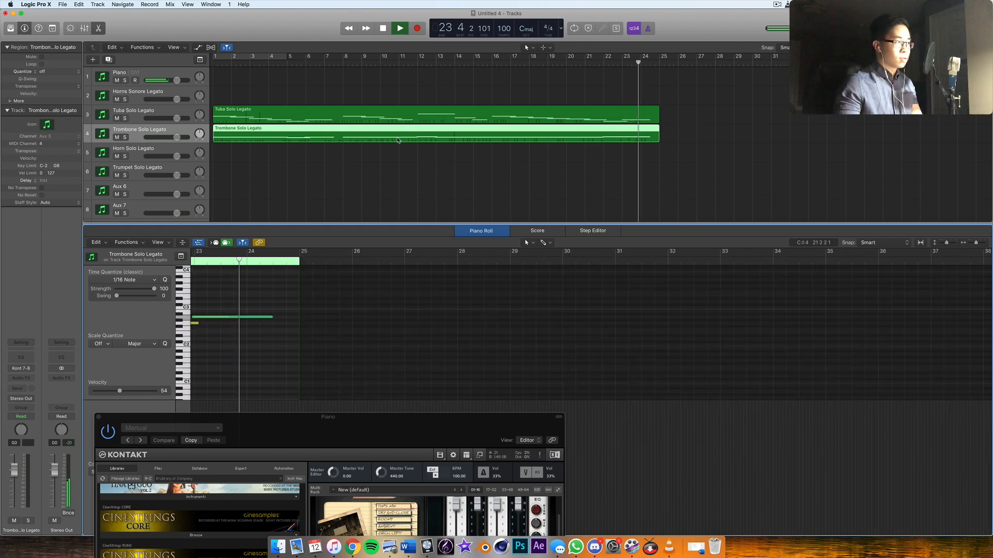
key(space)
Select the Horn Solo Legato track, consult the chord list in Word, and record the horn line from bar 1 to bar 25.
key(Return)
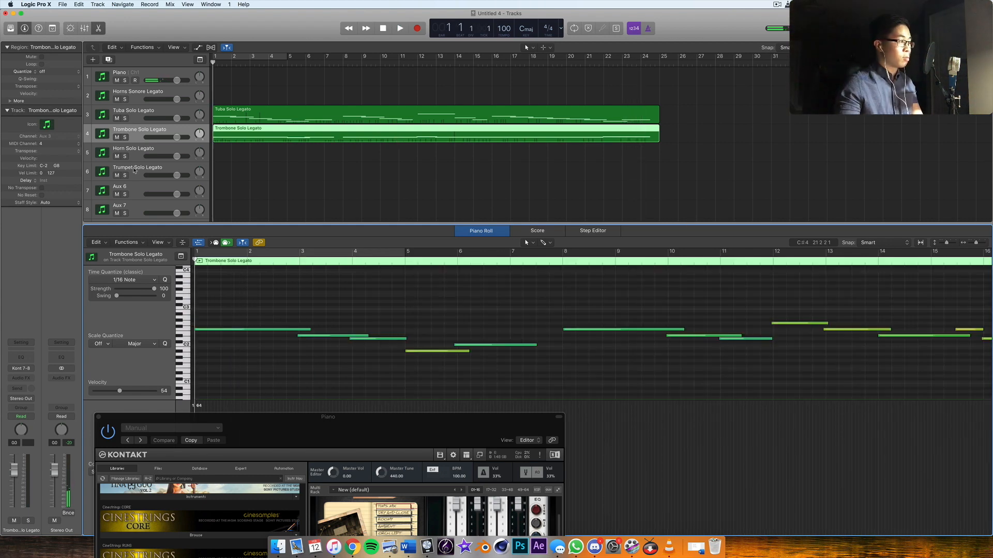
key(Down)
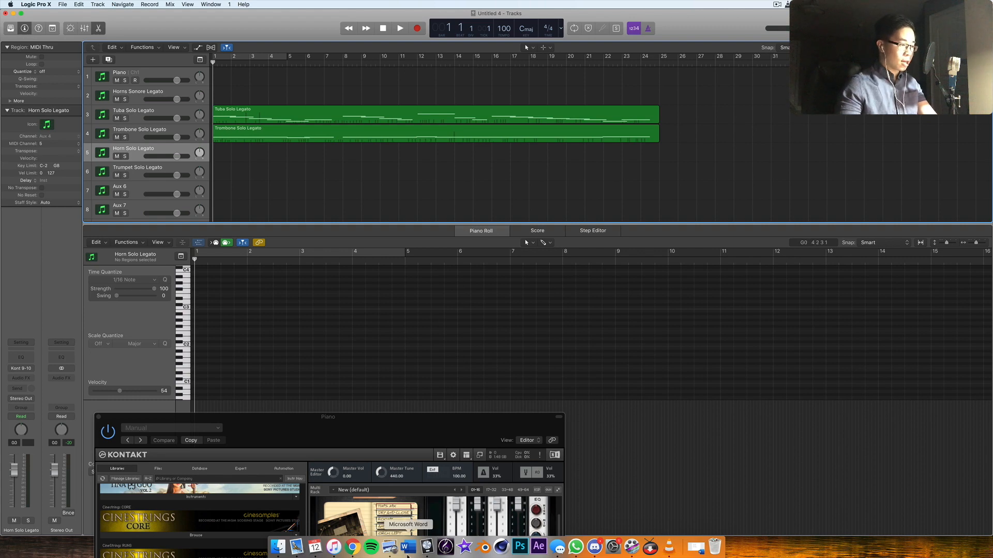
click(408, 551)
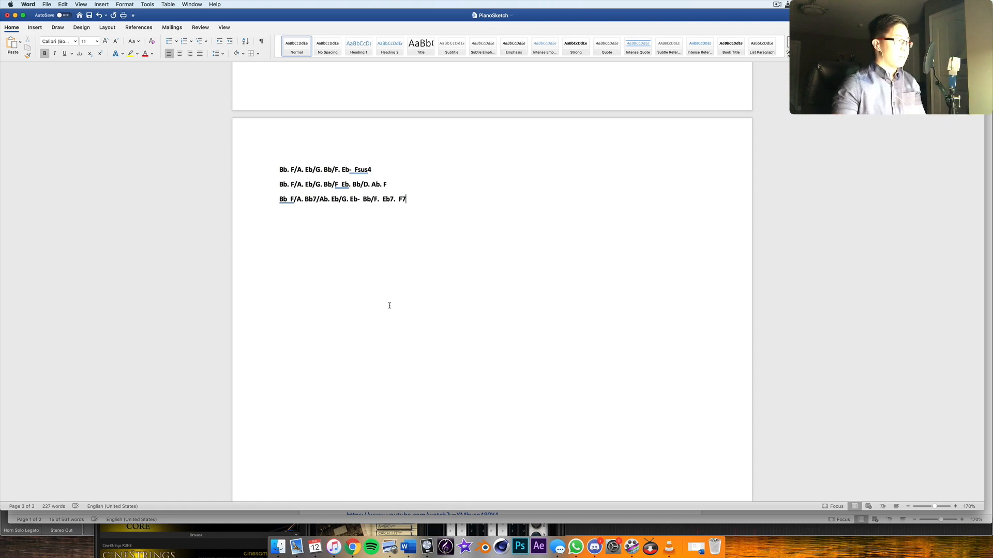
key(super+Tab)
key(space)
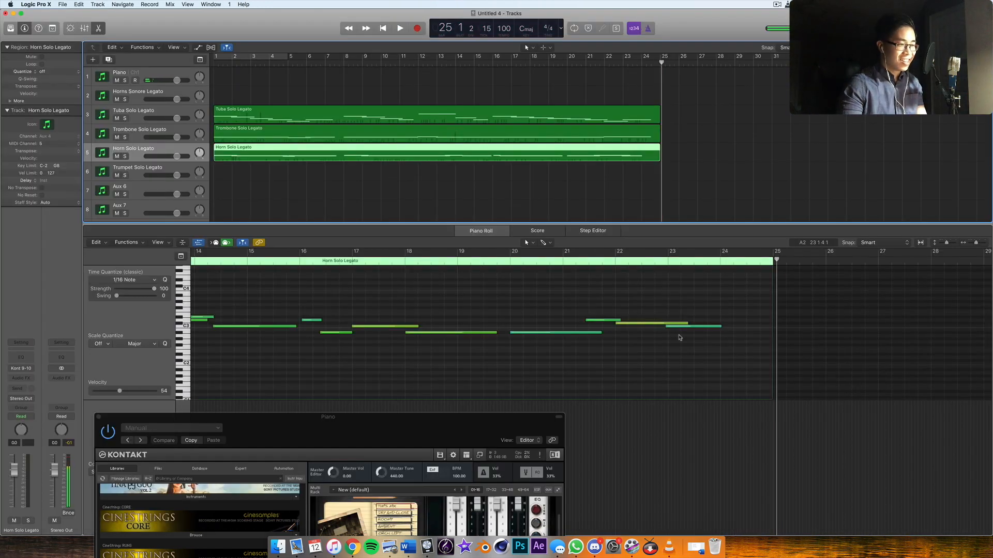
Lengthen the last horn note to about the middle of bar 24 and start the first horn note exactly at bar 1.
click(618, 324)
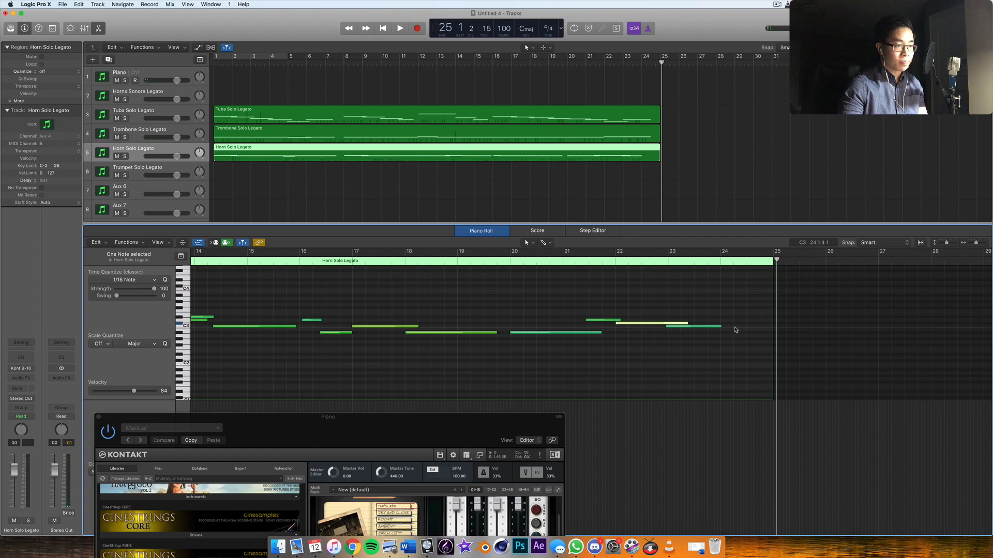
drag(721, 326, 746, 331)
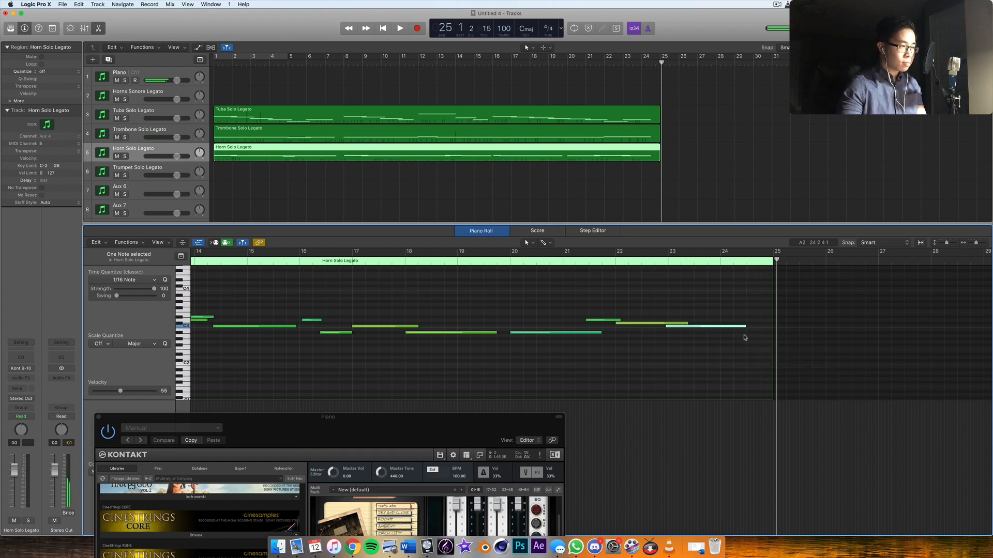
scroll(280, 329, left, 13)
click(357, 308)
key(Return)
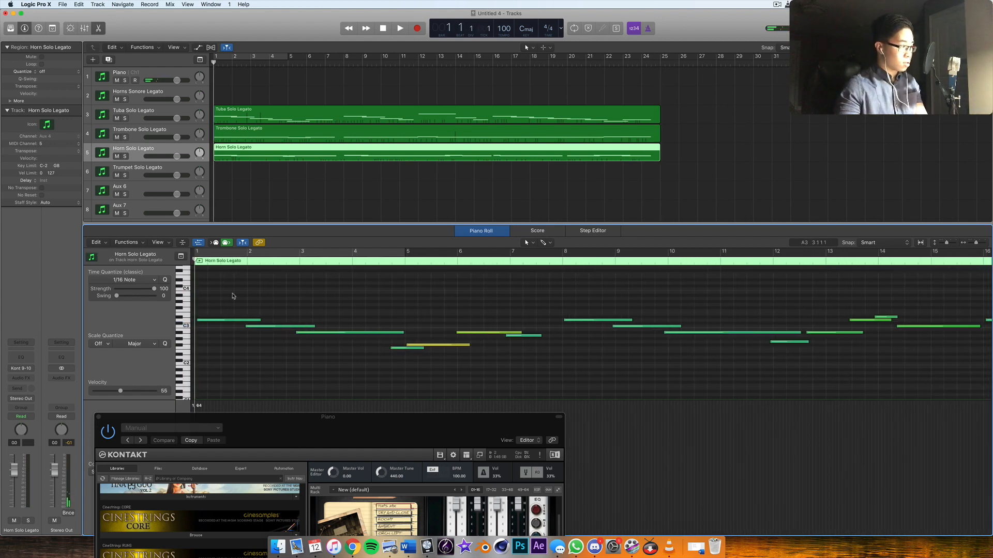
drag(198, 320, 196, 321)
key(space)
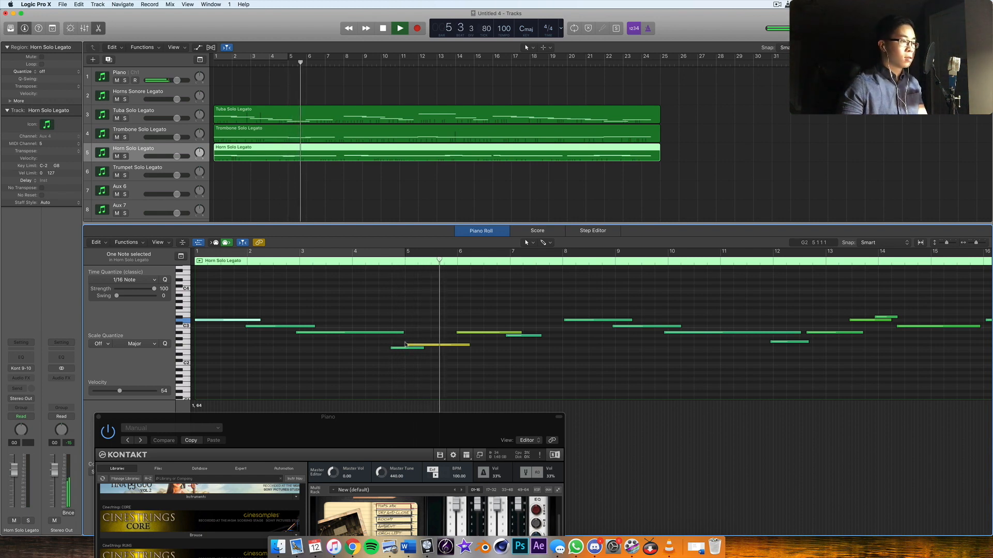
Start the longer low horn note at bar 5 slightly earlier, just ahead of the bar line.
drag(407, 345, 402, 348)
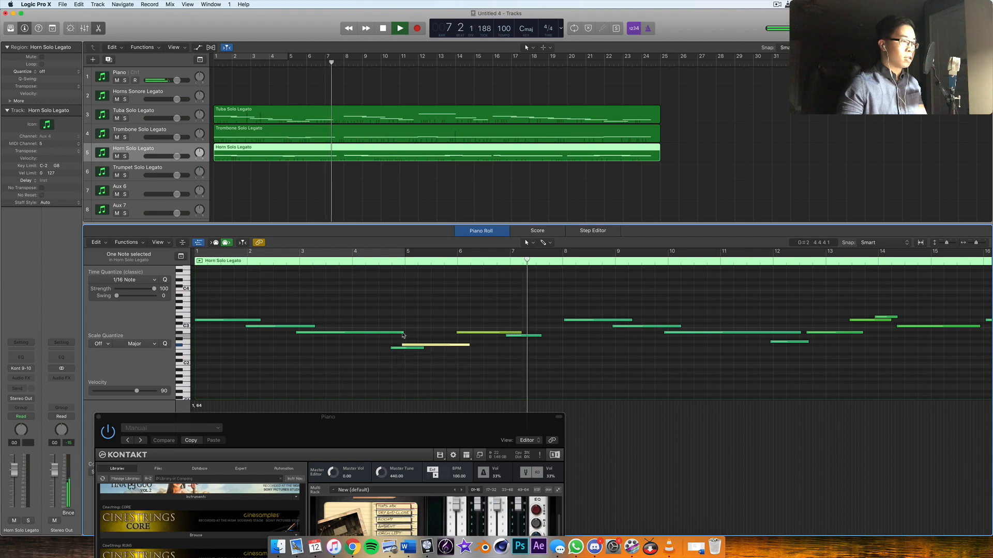
drag(976, 242, 977, 243)
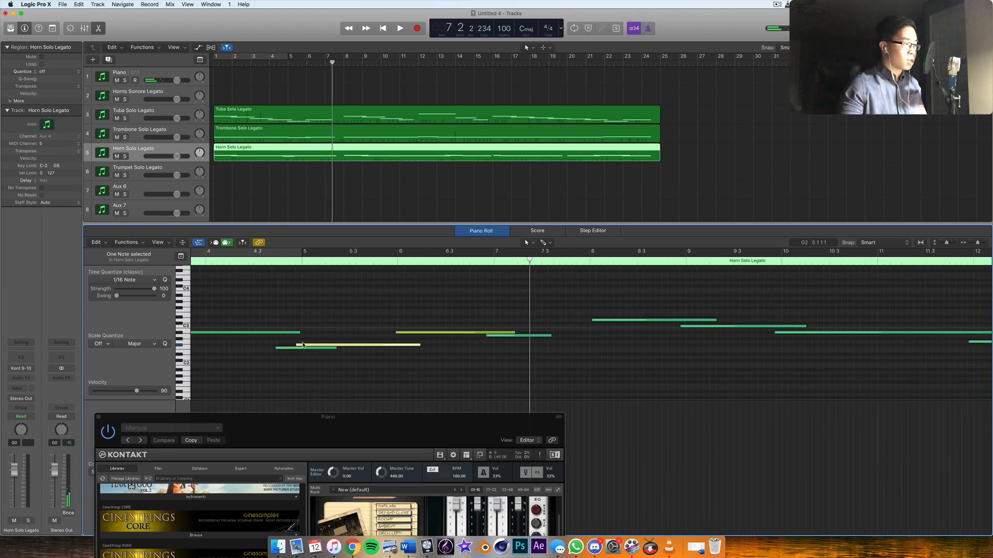
drag(297, 348, 299, 349)
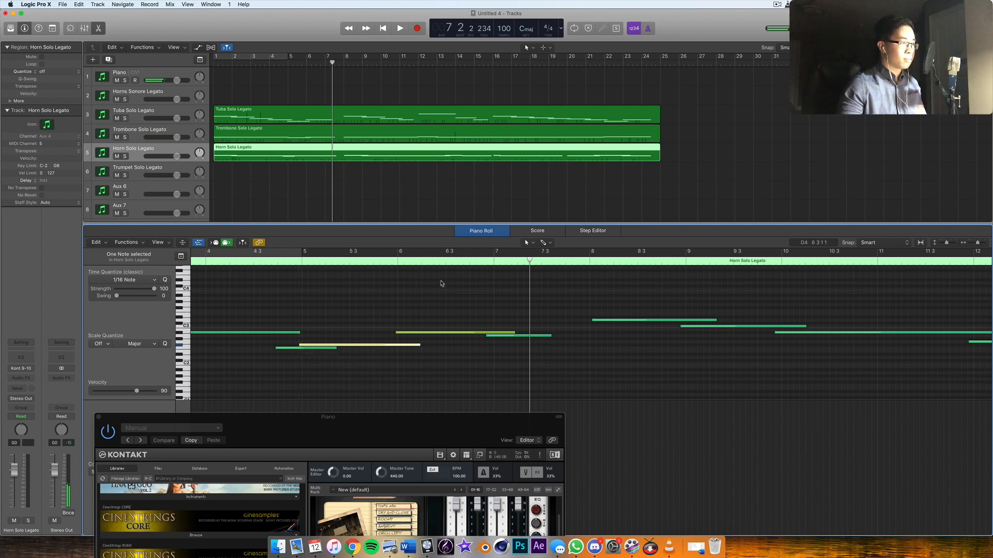
Play the horn line from just before bar 5 and trim the end of the last note in bar 7 to about its middle.
click(391, 265)
key(space)
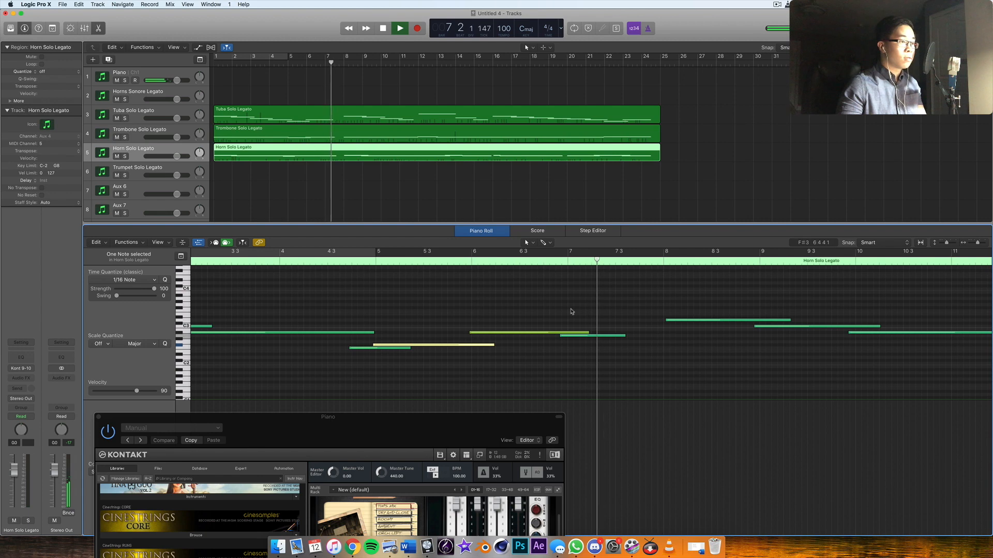
drag(612, 338, 614, 337)
key(space)
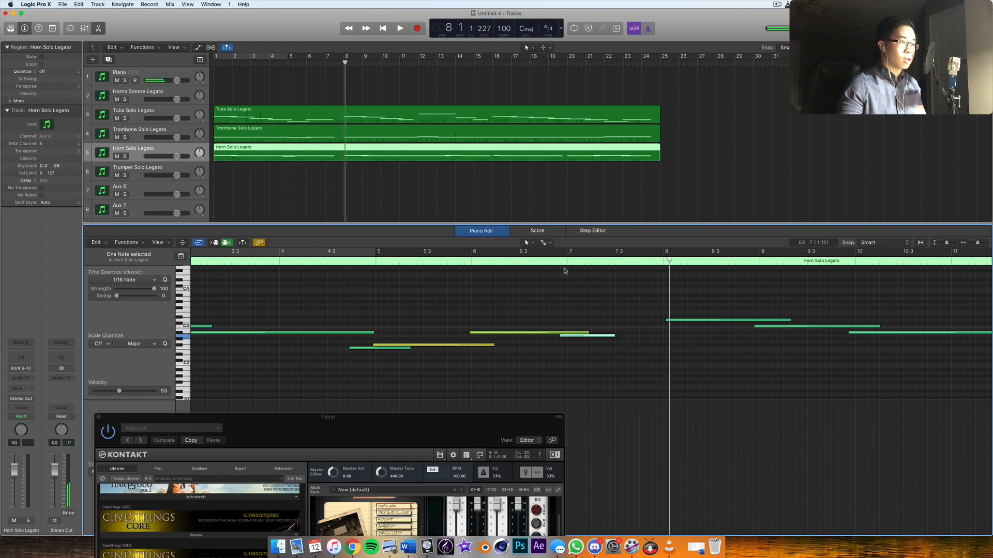
key(space)
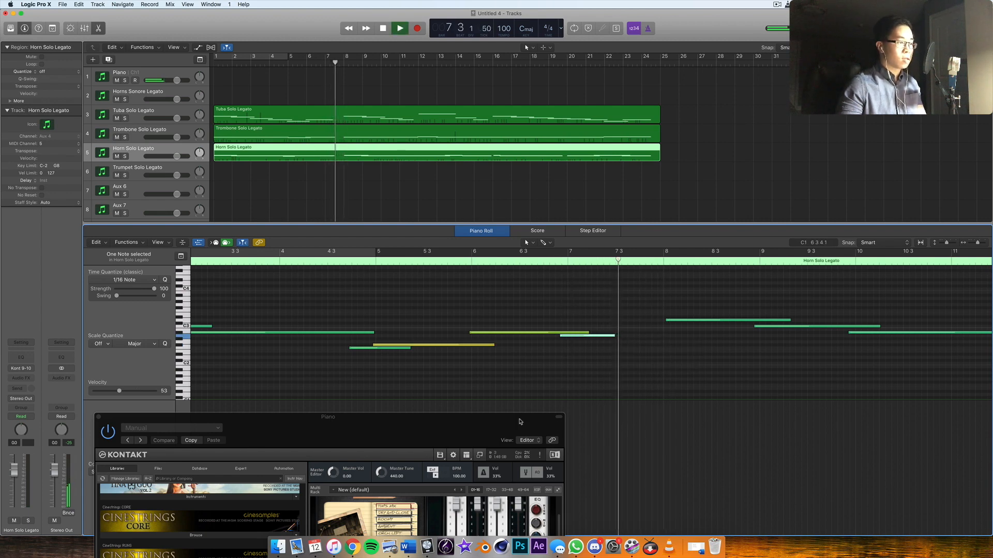
Show Modulation as the horn region's controller and fade its curve from 31 in bar 6 to 0 near the end of bar 7.
drag(517, 422, 226, 496)
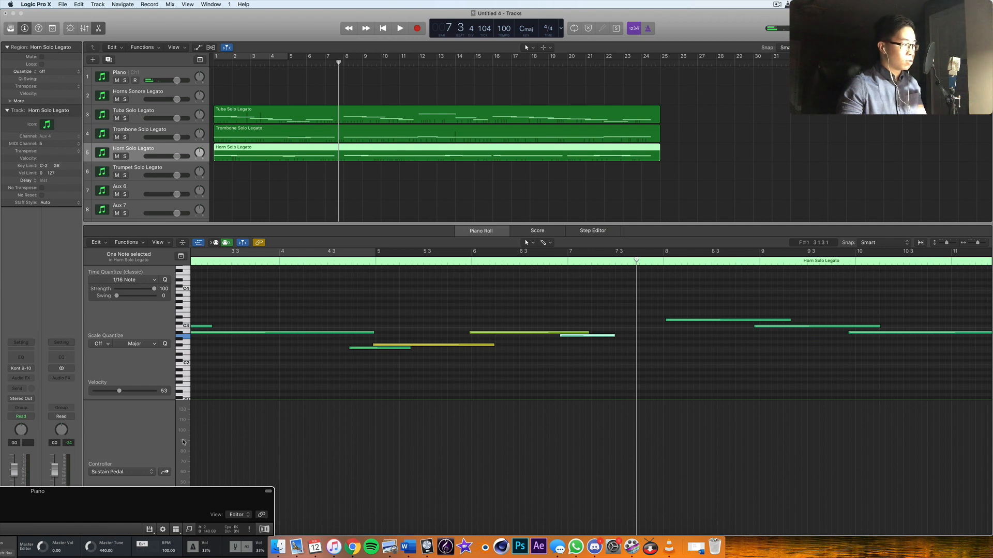
drag(193, 491, 141, 485)
click(122, 472)
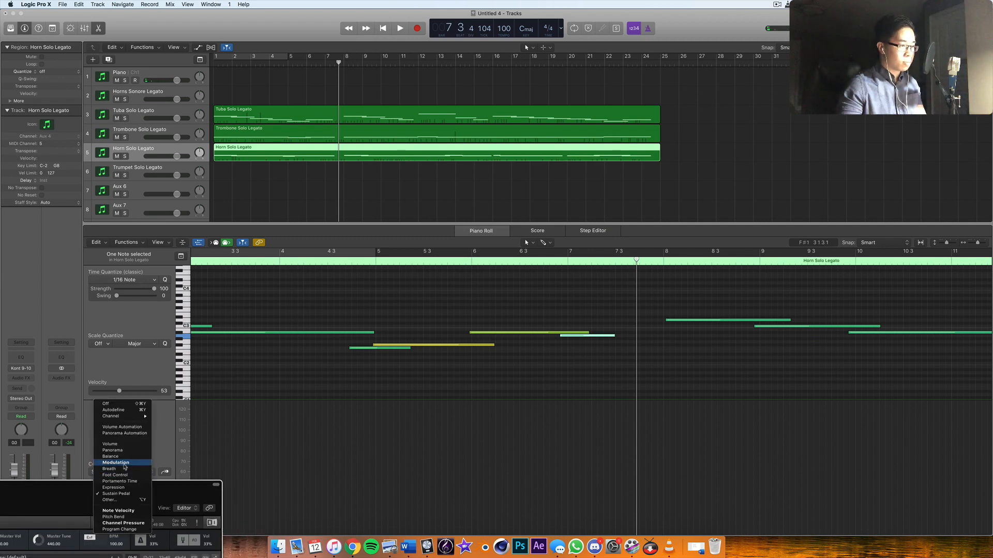
click(125, 467)
drag(546, 508, 650, 533)
Replay the horn phrase from about bar 6 and trim the end of the last note in bar 7 a little further.
click(464, 263)
key(space)
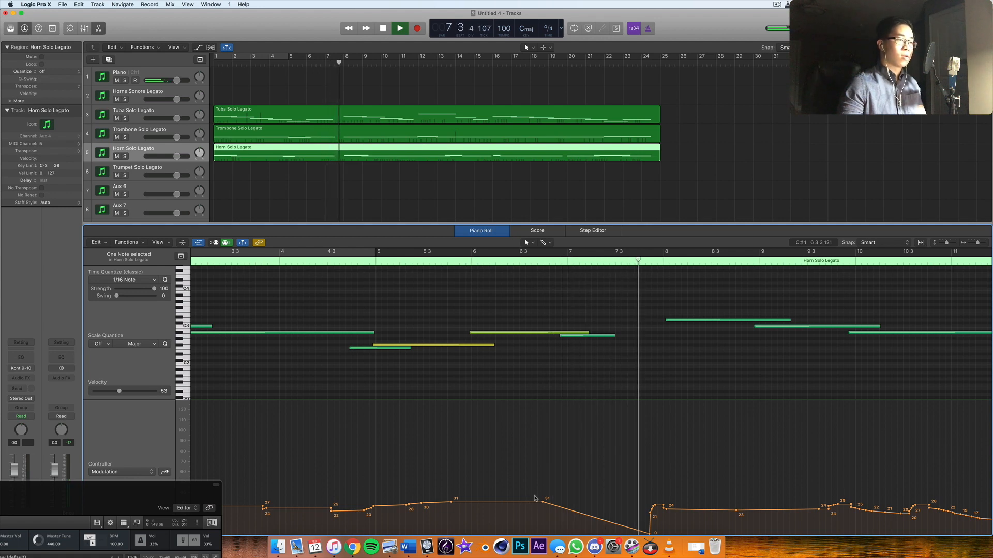
drag(614, 336, 607, 337)
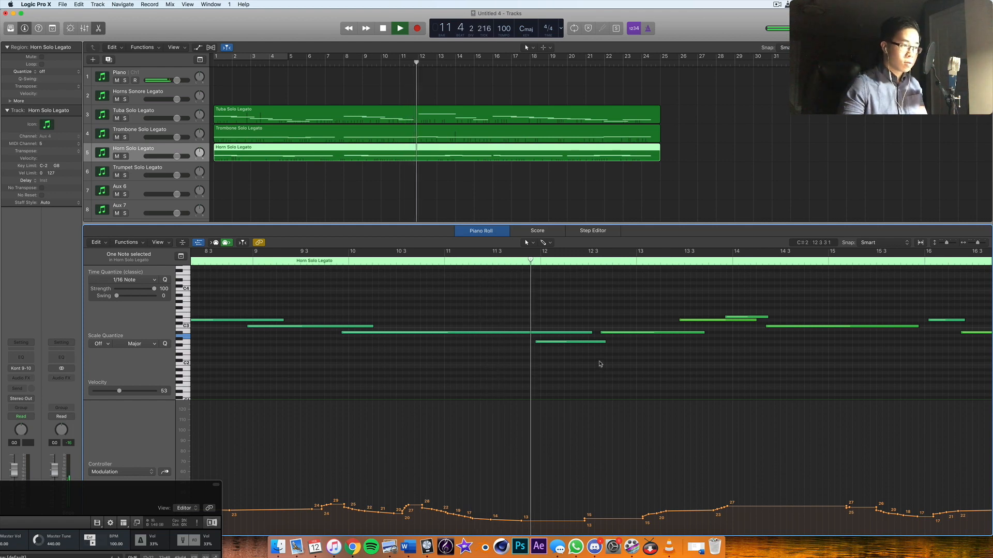
Delete the two horn notes in bar 12 and extend the long A#2 note to about the middle of bar 13.
drag(597, 337, 683, 333)
key(Delete)
key(space)
click(337, 261)
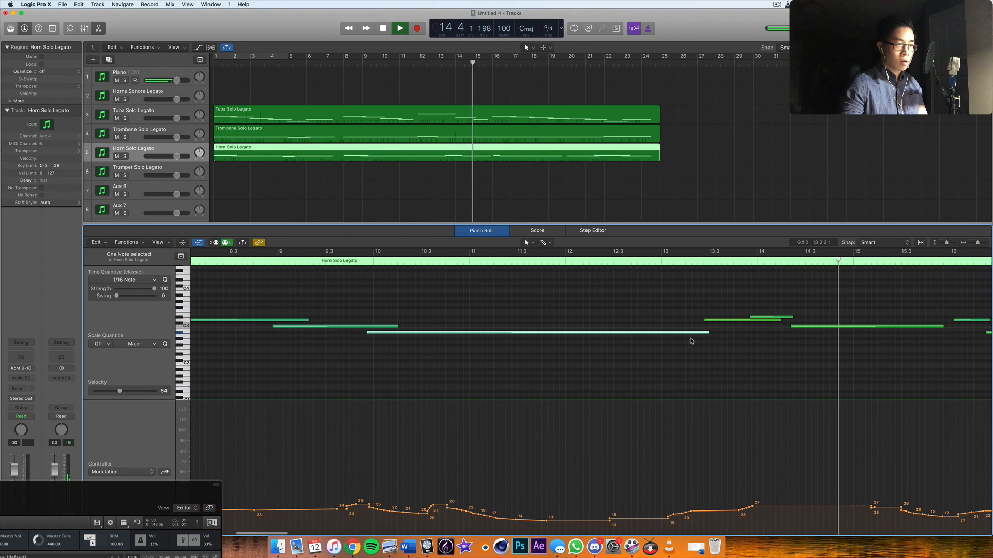
click(677, 253)
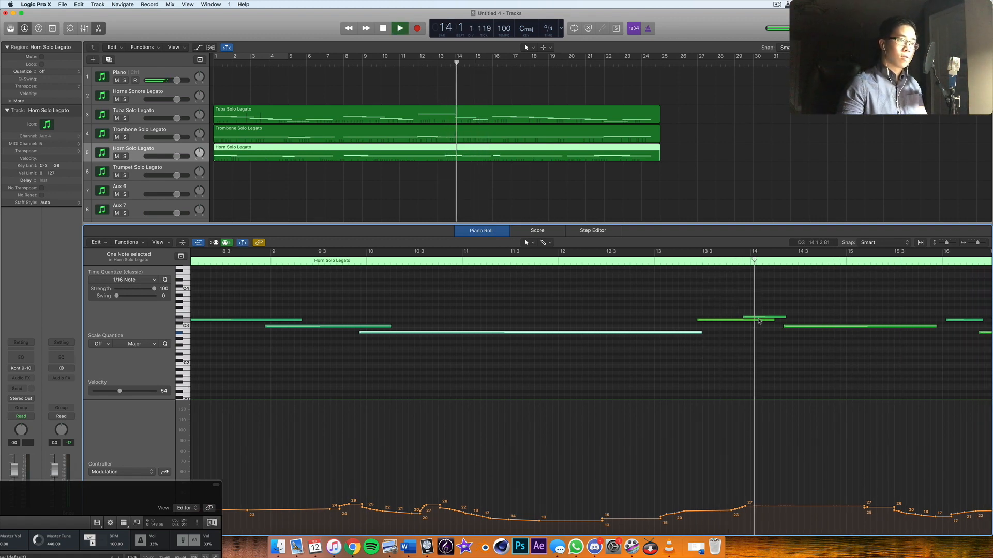
Delete the short high horn note at bar 14, extend the following note back to just before bar 14, and replay from bar 8.
key(space)
mouse_move(785, 327)
mouse_down()
mouse_move(743, 326)
mouse_move(779, 317)
mouse_up()
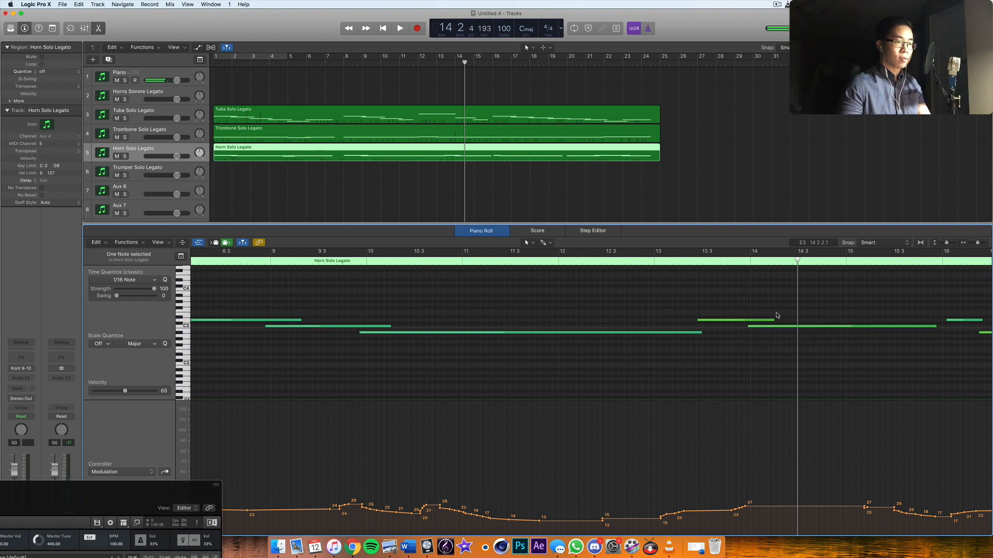
scroll(771, 315, left, 4)
scroll(416, 295, right, 6)
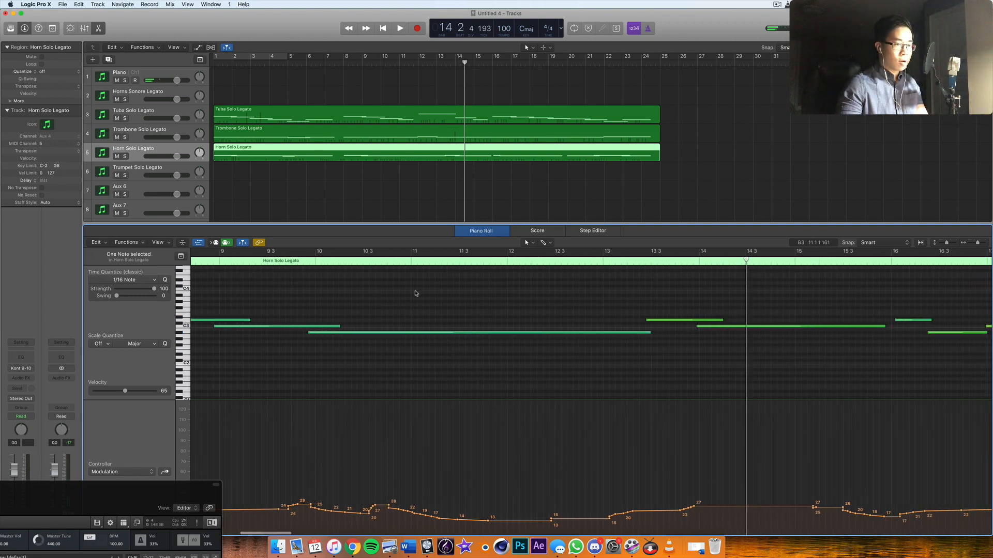
scroll(415, 293, left, 3)
click(200, 258)
key(space)
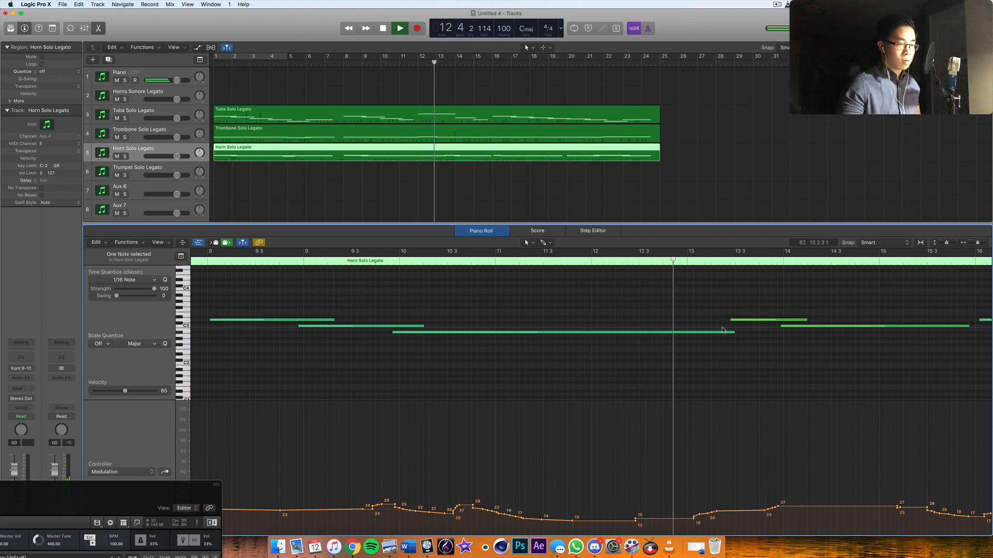
Record an extra horn note into the region from just before bar 13 to about the middle of bar 13.
key(space)
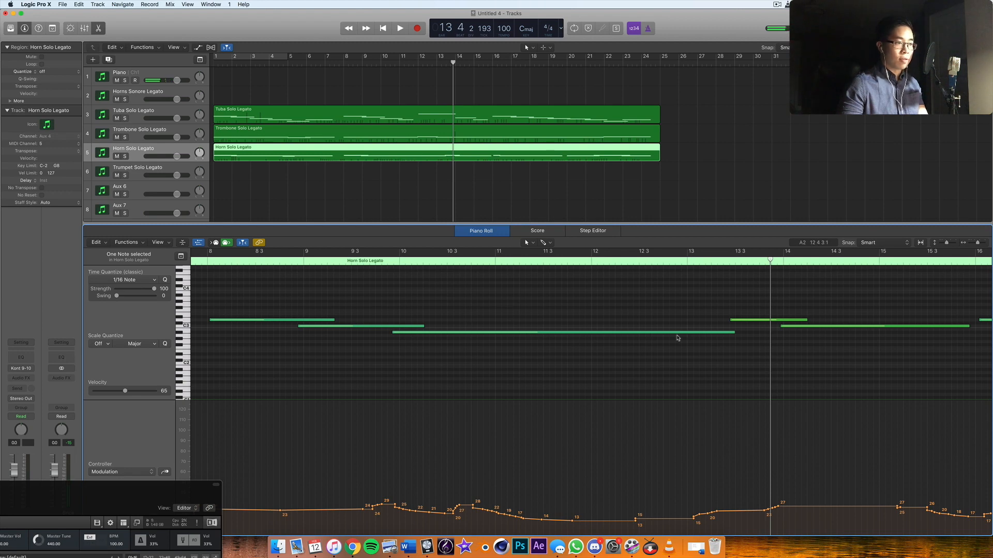
click(572, 260)
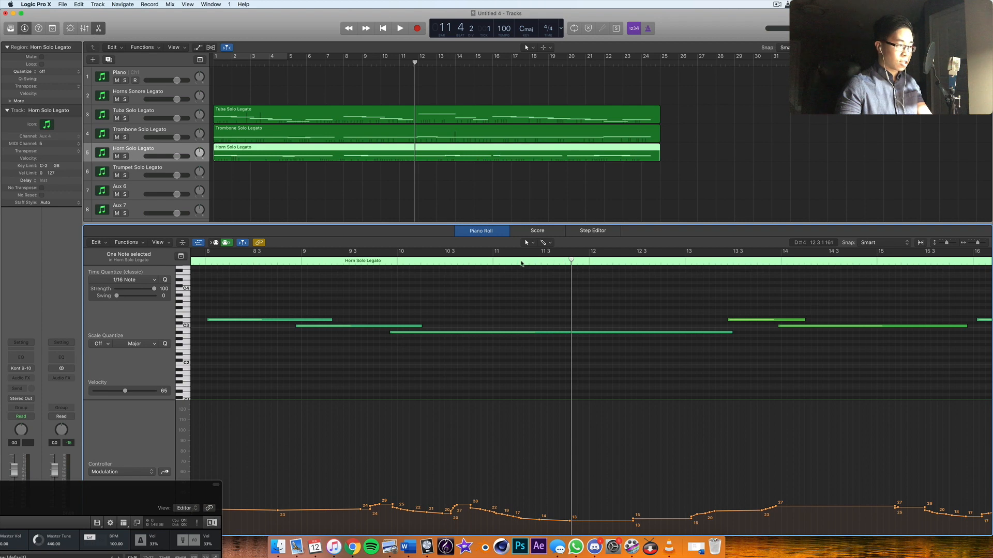
key(space)
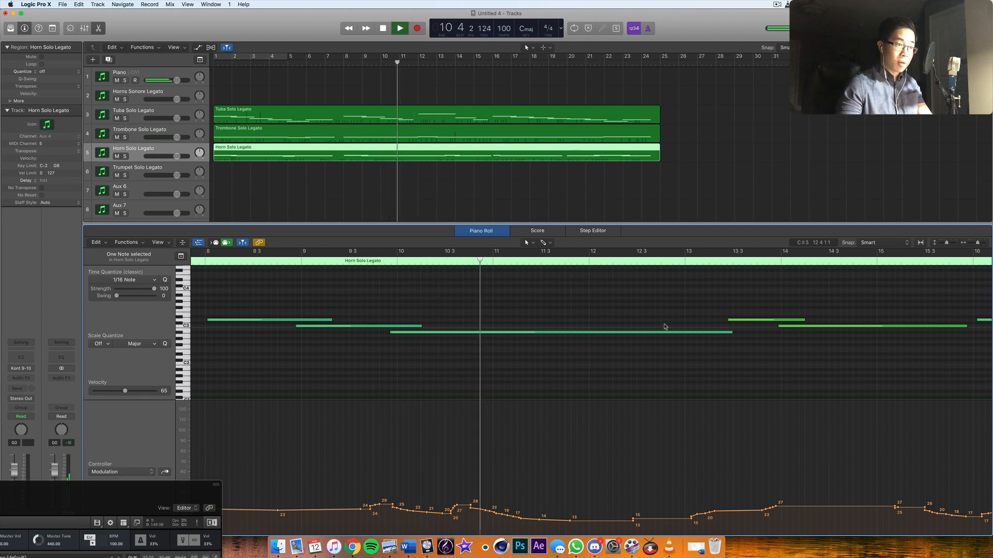
key(r)
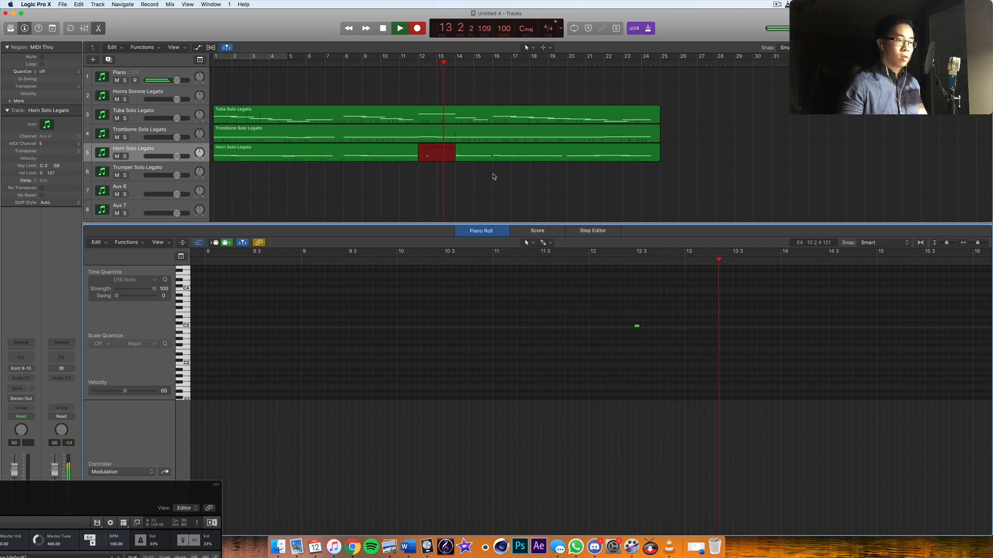
key(space)
Shorten the long A#2 horn note to end shortly after bar 13 begins, and replay the passage.
mouse_move(695, 327)
mouse_down()
mouse_move(732, 329)
mouse_move(702, 333)
mouse_up()
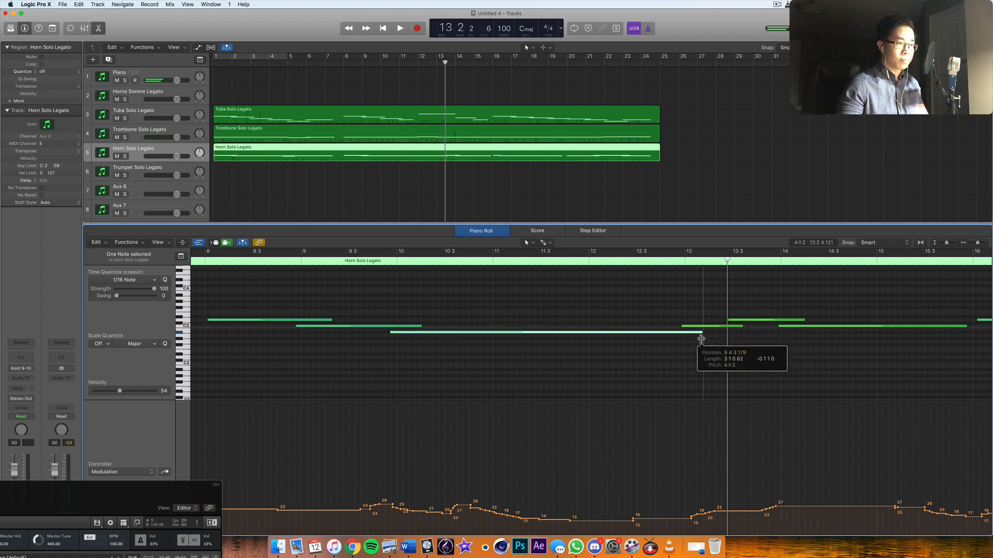
key(space)
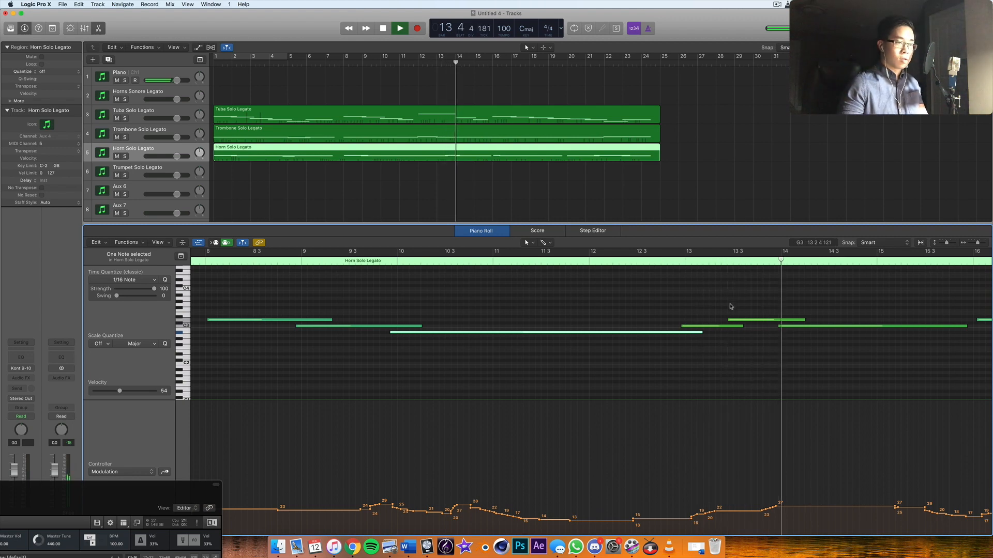
key(space)
key(space)
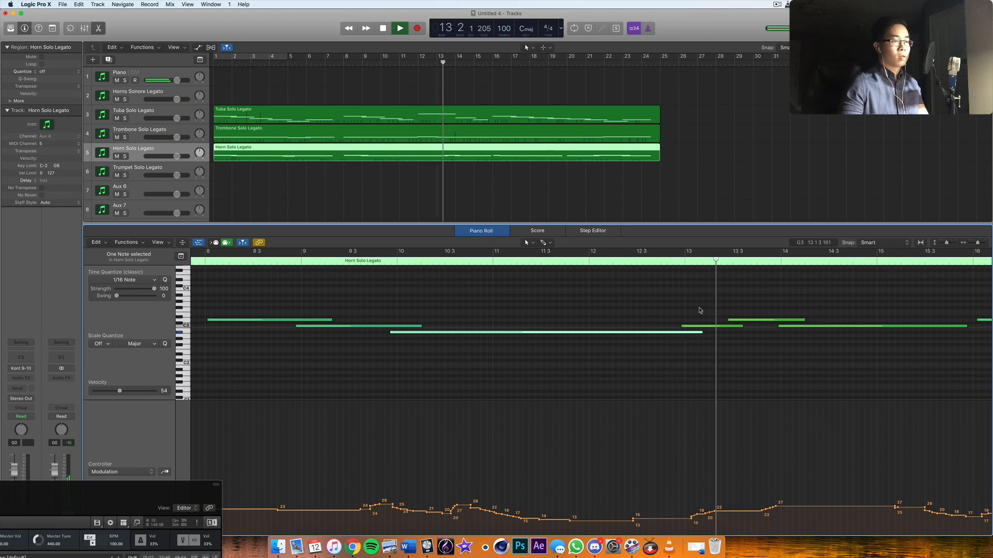
Move the C3 and D3 horn notes at bar 13 half a bar earlier, shorten the long A#2 note to mid-bar 12, and replay.
key(space)
drag(722, 313, 646, 337)
click(382, 295)
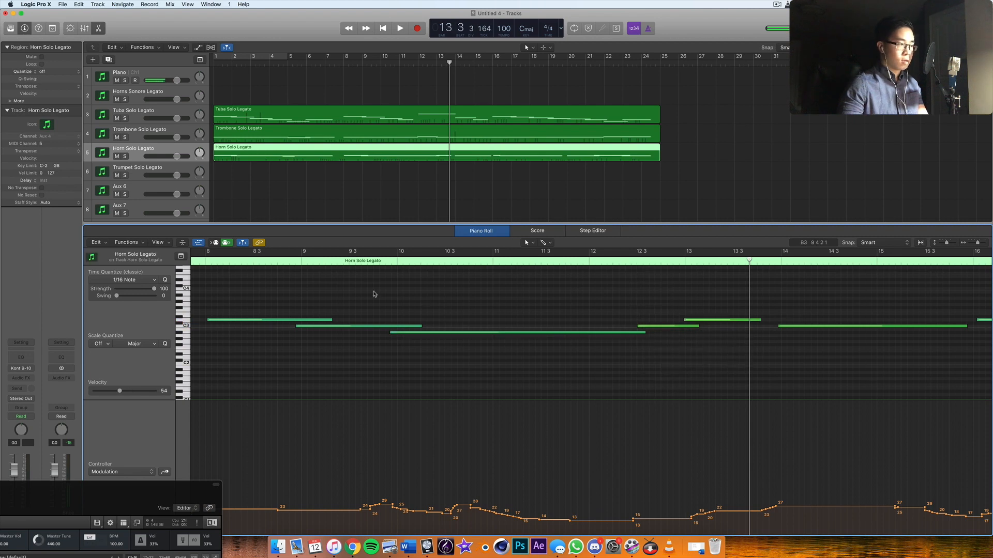
double_click(379, 261)
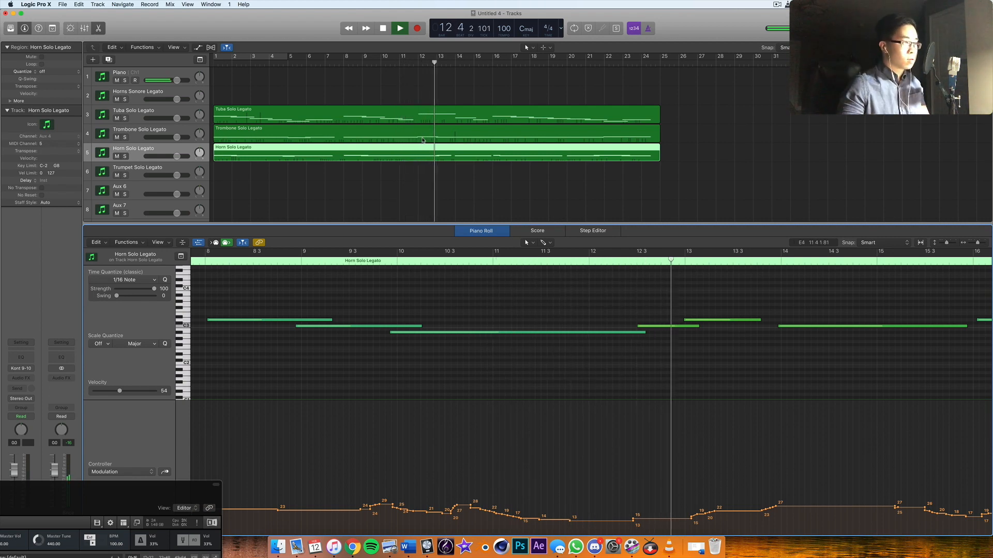
key(space)
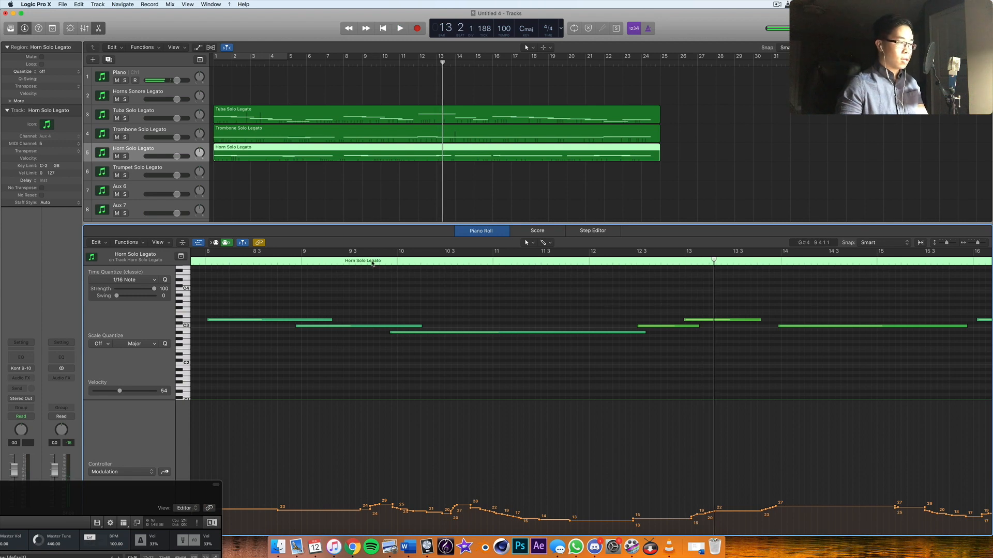
key(space)
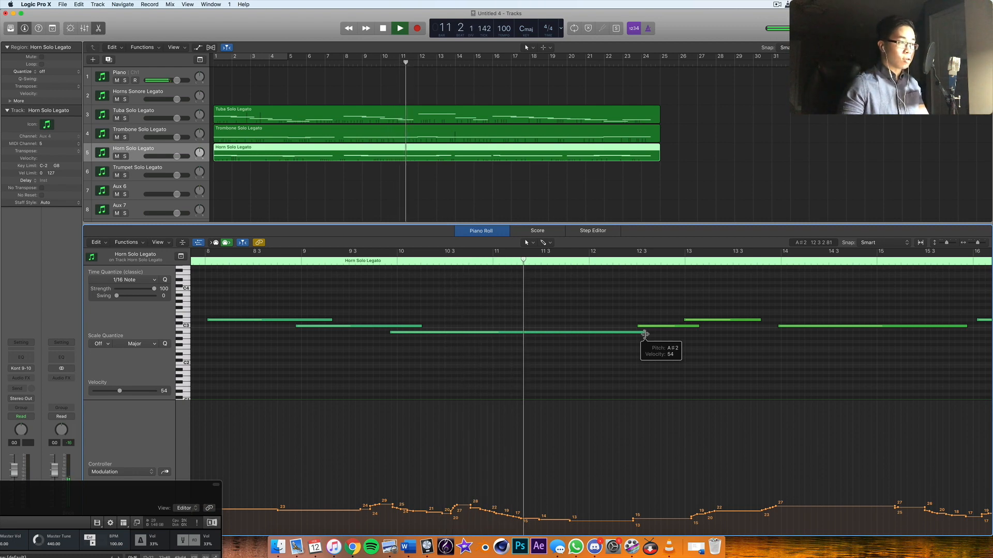
Shorten the long A#2 horn note to end just before bar 12, add a half-bar A#2 note right after it, and replay.
drag(644, 334, 576, 332)
click(642, 326)
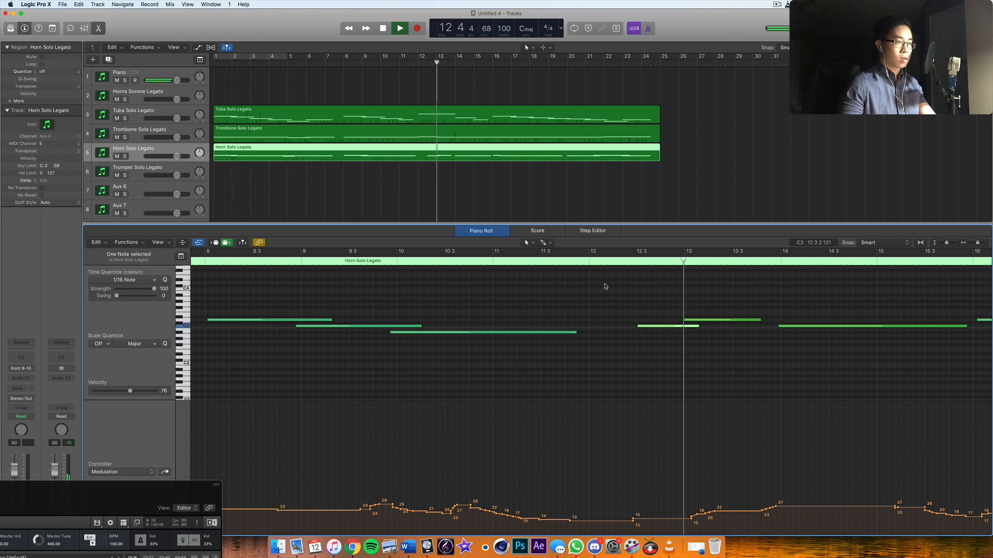
double_click(585, 263)
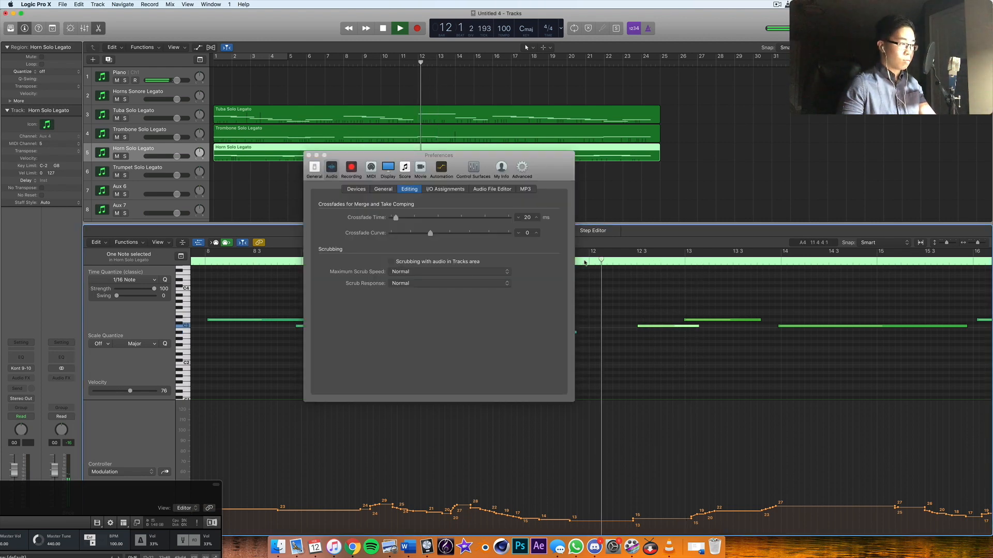
click(308, 155)
key(space)
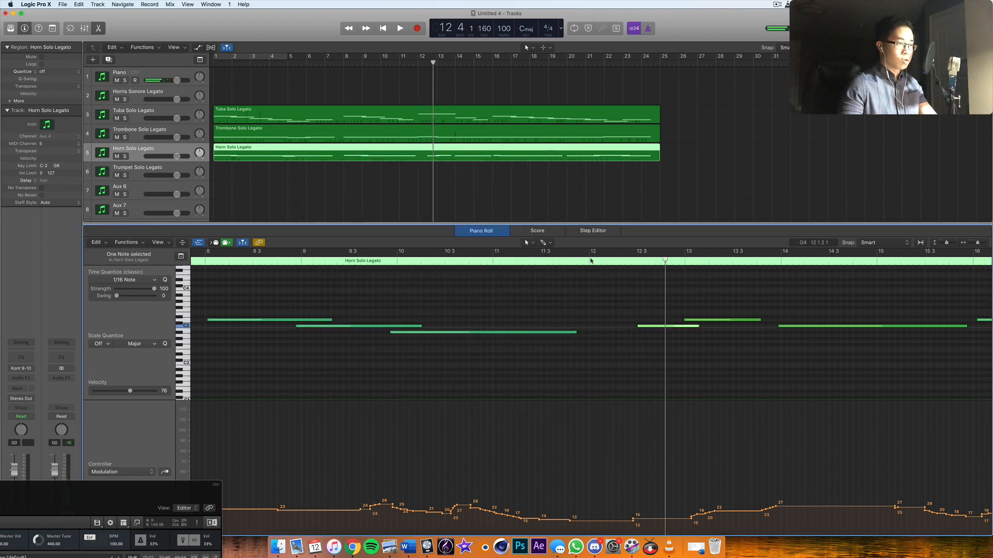
drag(605, 326, 570, 333)
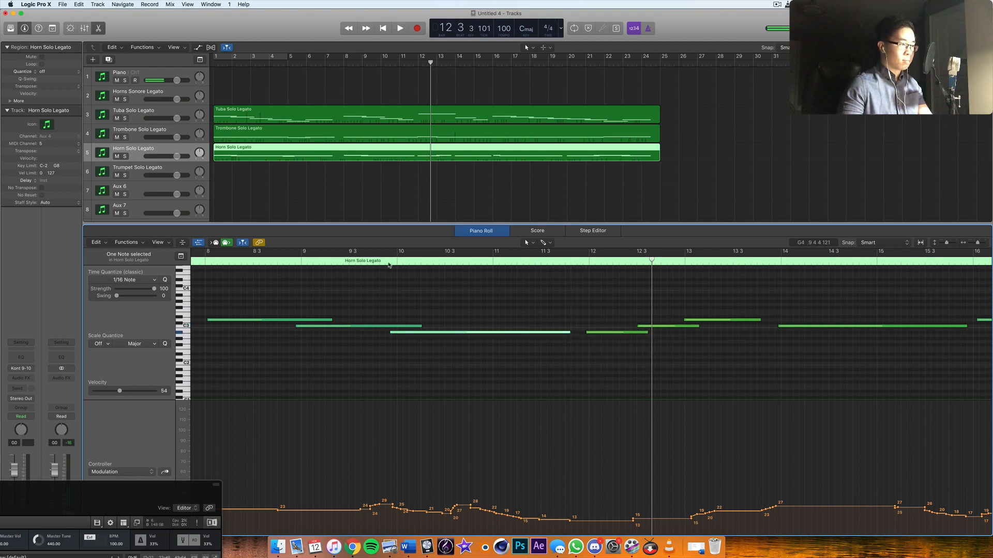
key(space)
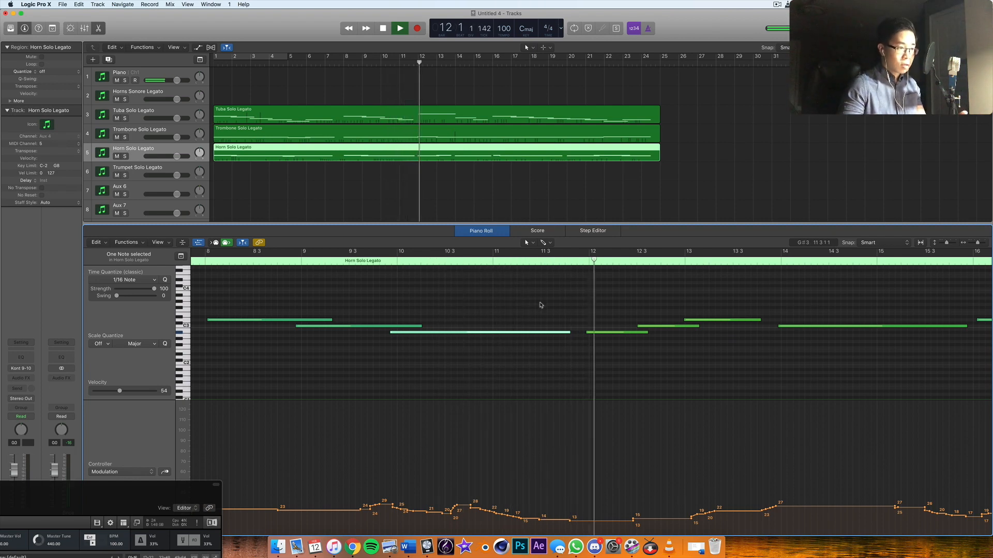
In the trombone region, shorten the low D2 note in bar 11 to end shortly before bar 12 and replay.
click(439, 131)
drag(587, 356, 570, 356)
key(space)
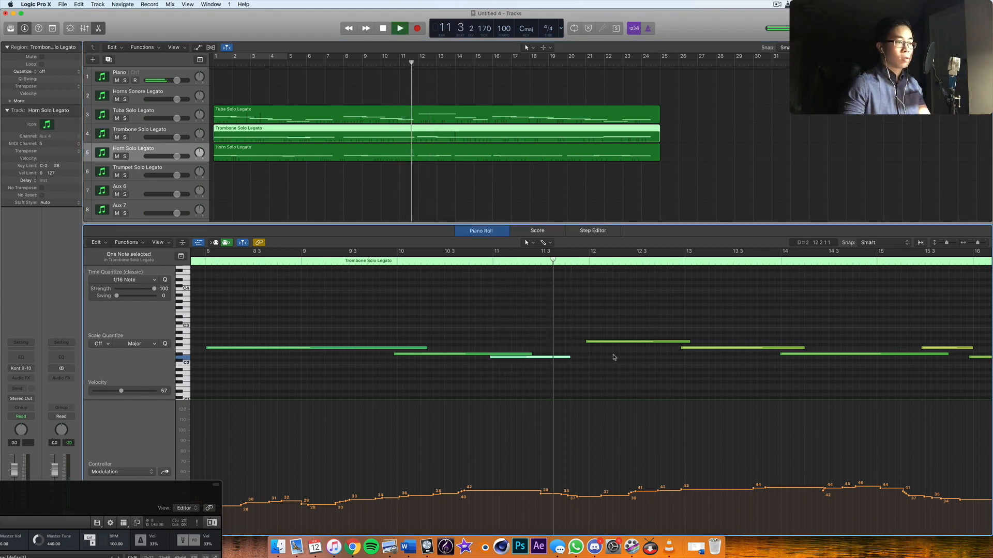
drag(570, 357, 564, 316)
In the horn region, lower the D3 note at bar 13 to A#2, extend it to bar 14, and replay the passage.
click(435, 152)
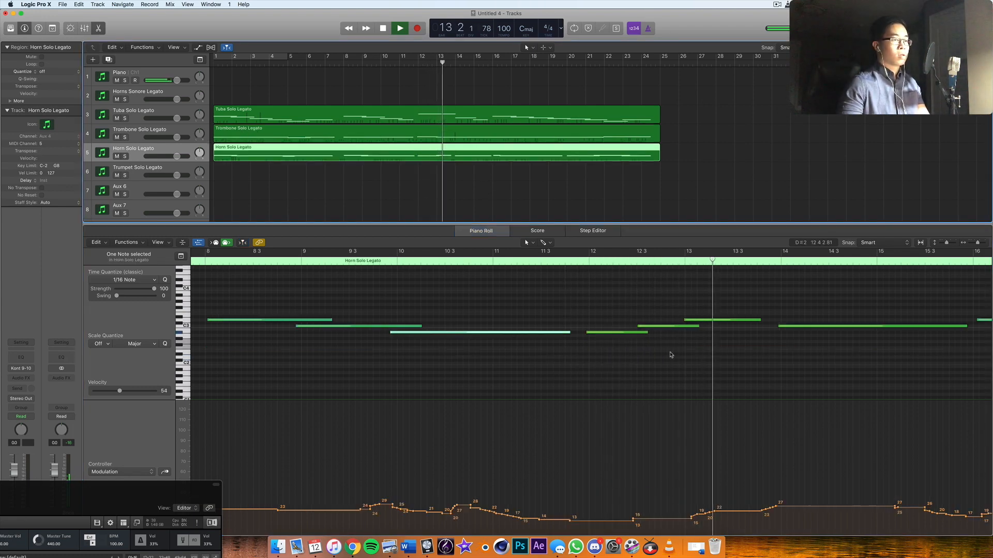
key(space)
drag(688, 320, 724, 334)
click(617, 262)
key(space)
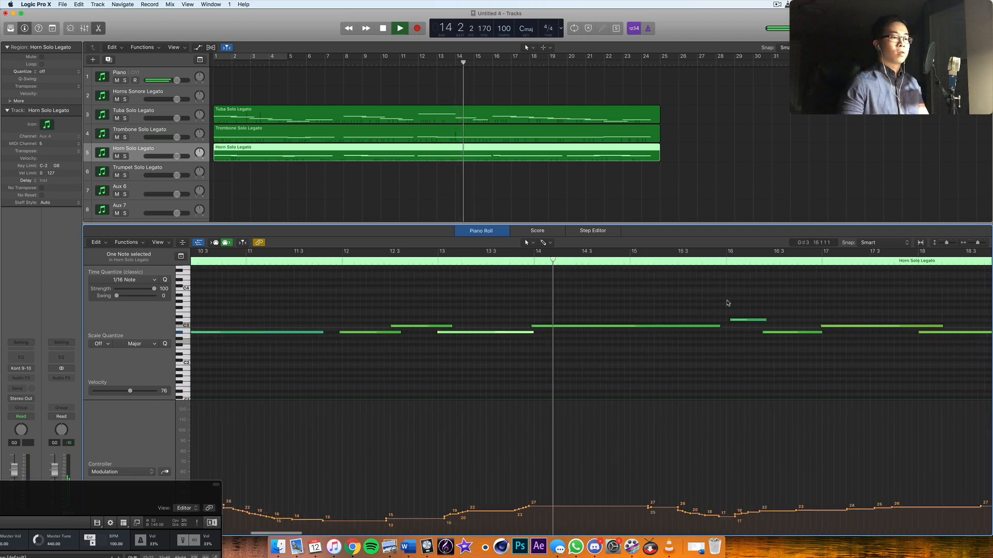
Bring the Kontakt window into view and check the settings pages of the solo trombone, horn and trumpet legato patches.
drag(107, 496, 496, 98)
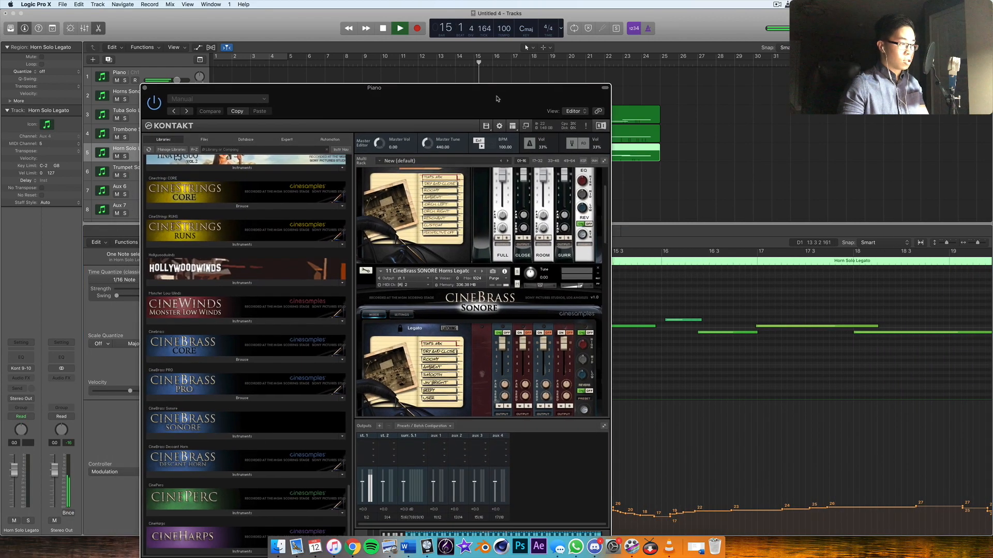
scroll(494, 270, down, 10)
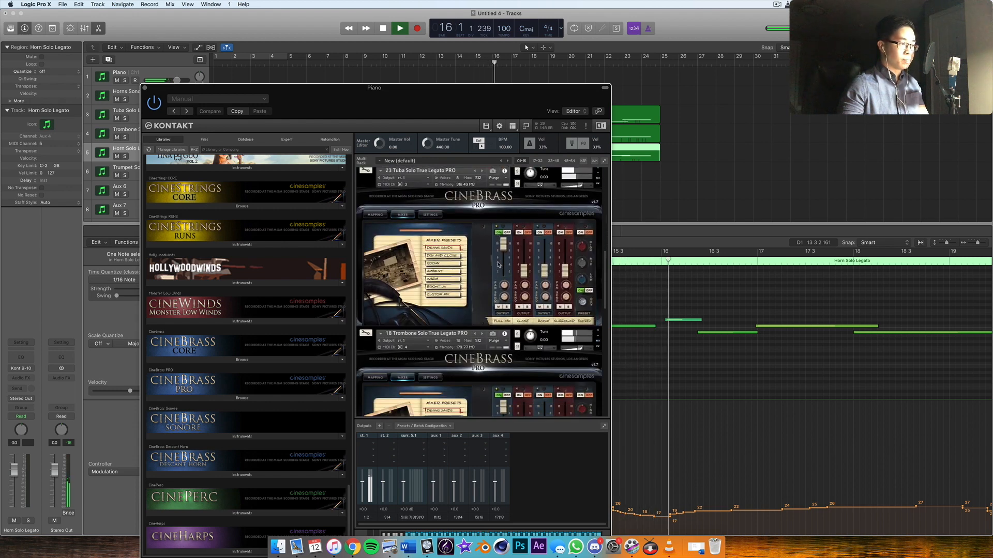
scroll(498, 263, down, 2)
click(425, 268)
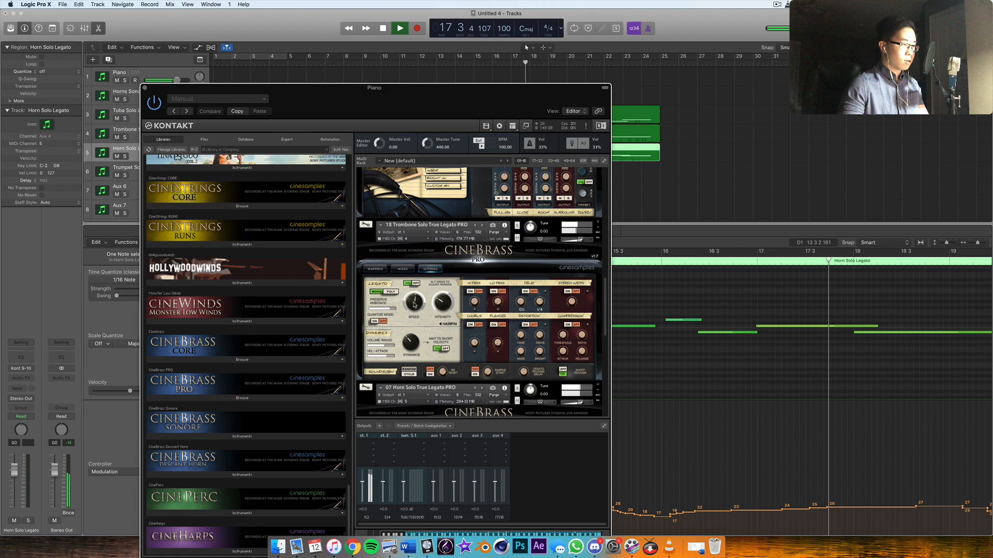
scroll(425, 197, down, 8)
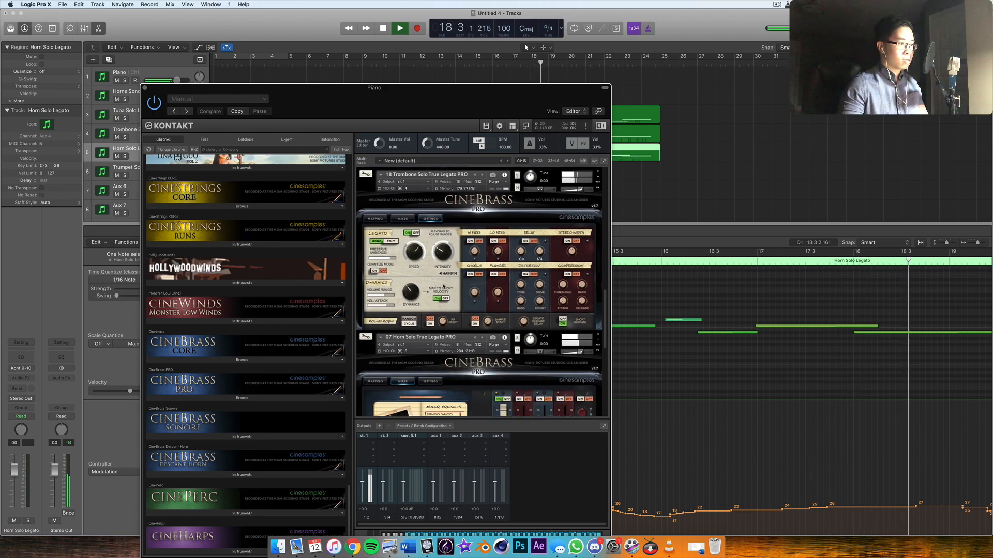
click(428, 223)
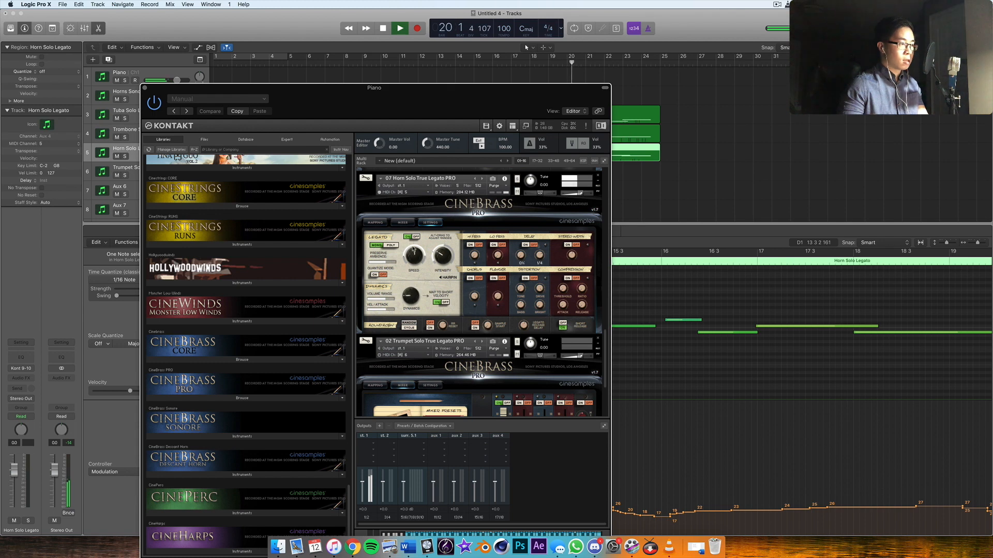
scroll(416, 233, down, 4)
click(430, 277)
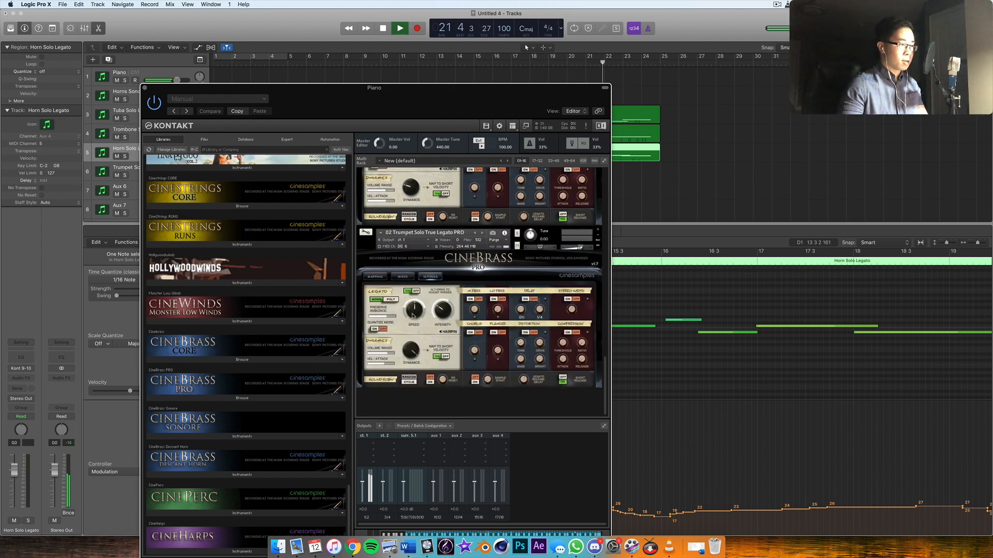
drag(507, 109, 282, 330)
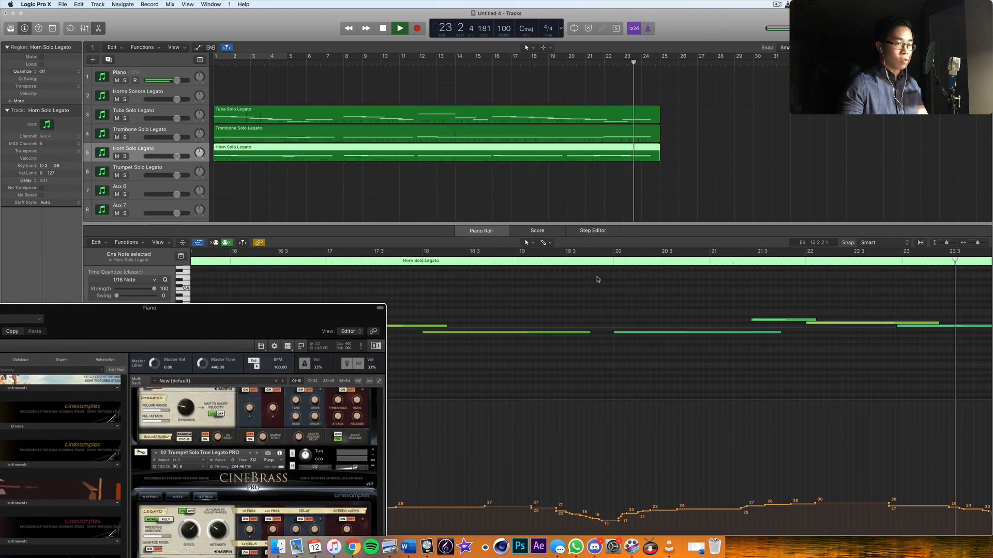
Shorten the long C3 horn note before bar 16, start the following D3 note slightly before bar 16, and replay from bar 14.
click(511, 264)
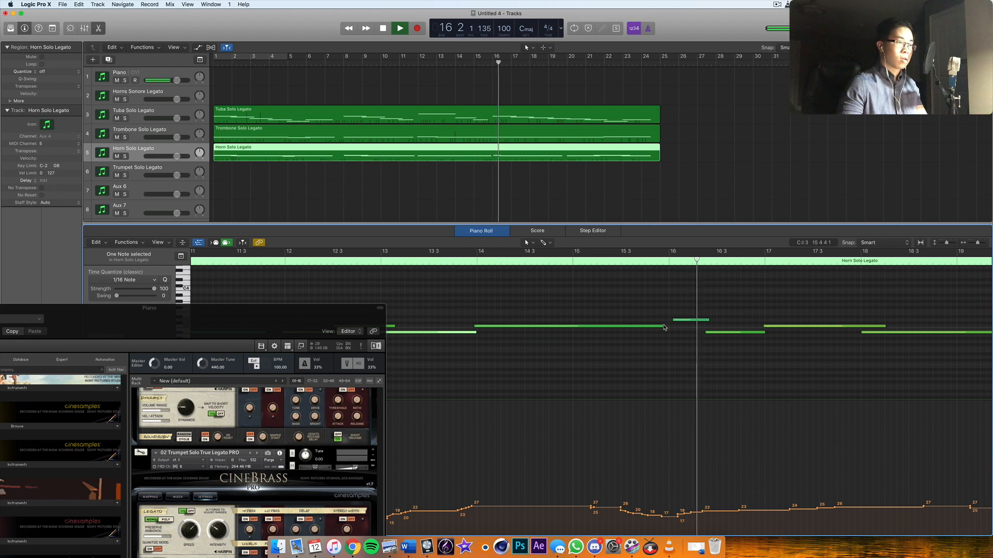
drag(662, 327, 666, 324)
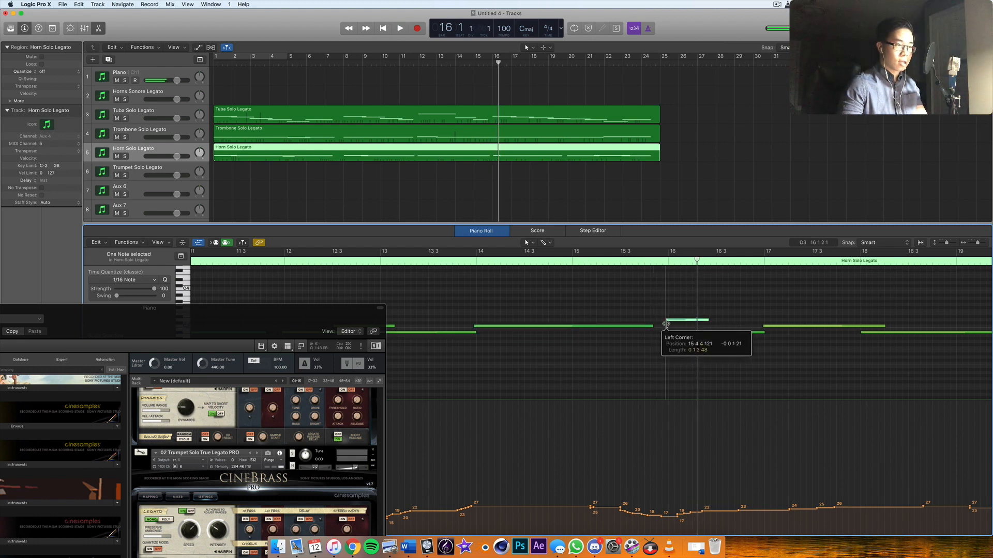
click(477, 261)
key(space)
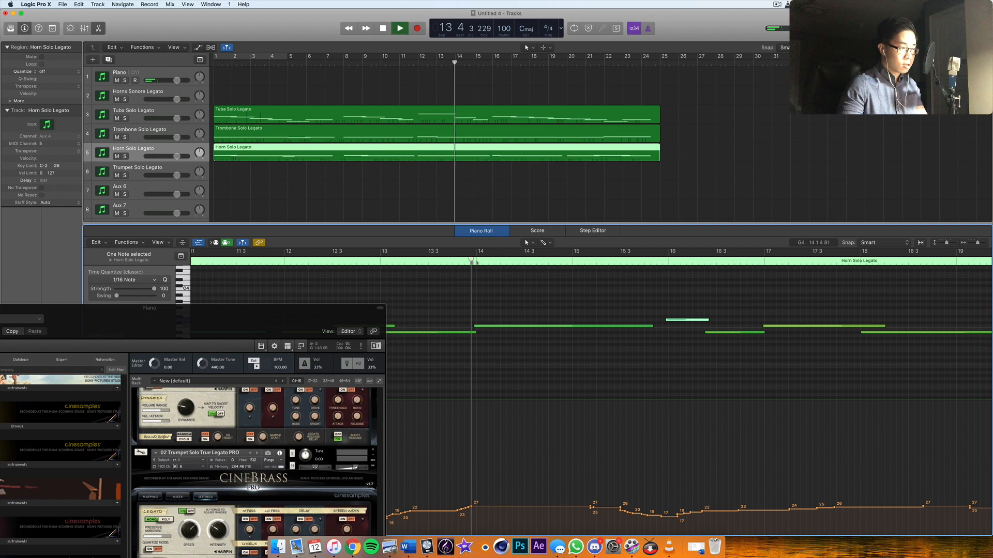
In the trombone region, shorten the F2 and D#2 notes ending near bar 16 and start the low D2 note exactly at bar 16.
click(438, 135)
click(662, 339)
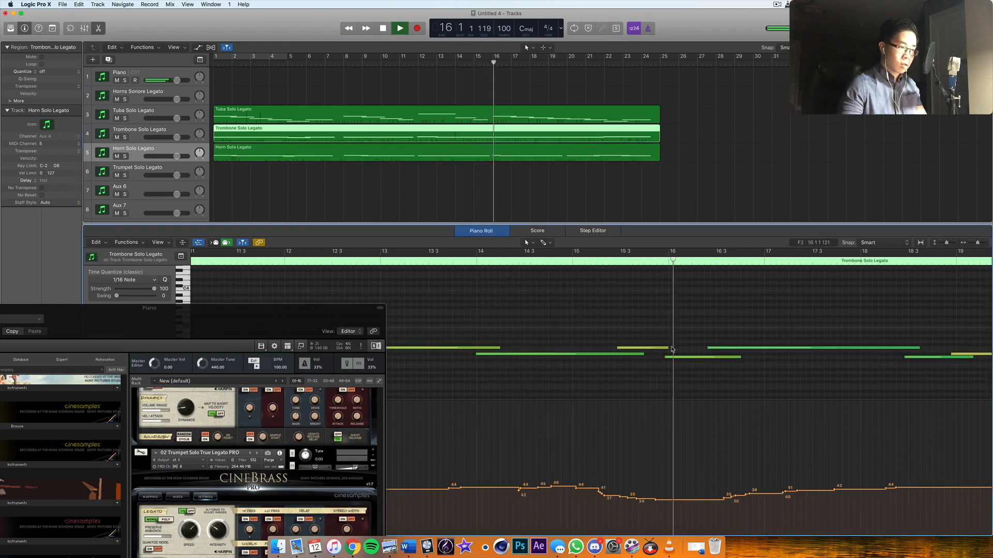
key(space)
drag(668, 348, 627, 356)
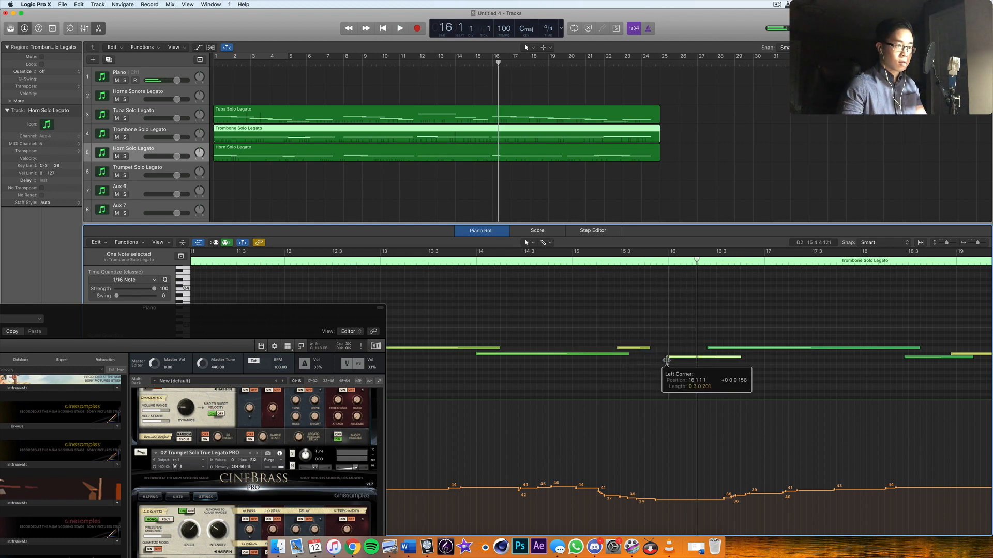
Review the tuba and horn regions around bar 16 while replaying from just before bar 15, and clear the region selection.
click(505, 111)
click(562, 266)
key(space)
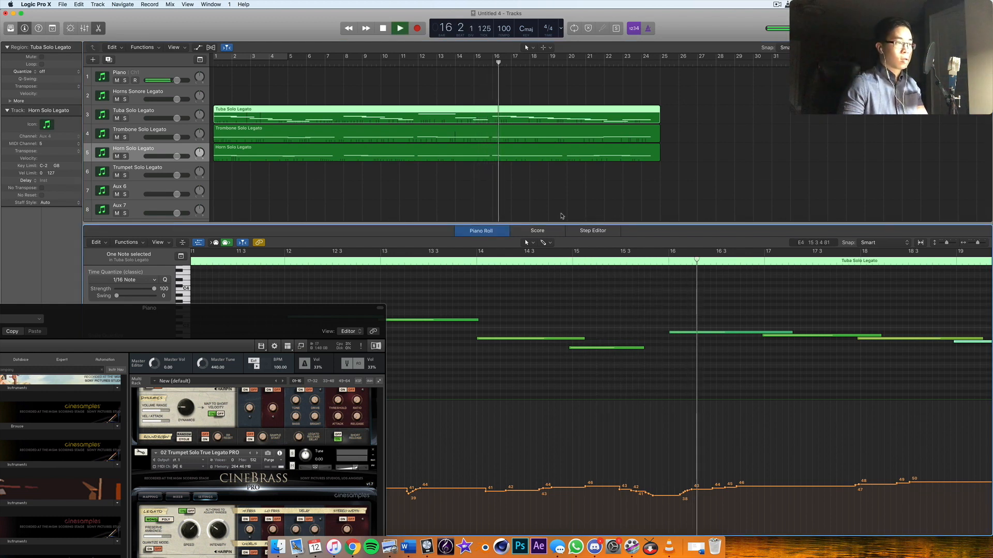
click(493, 157)
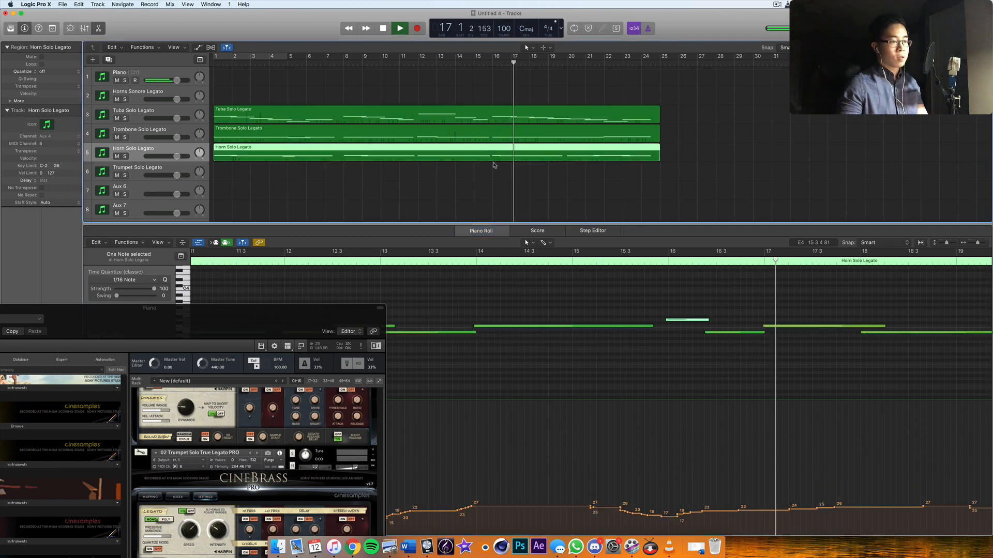
click(498, 199)
key(space)
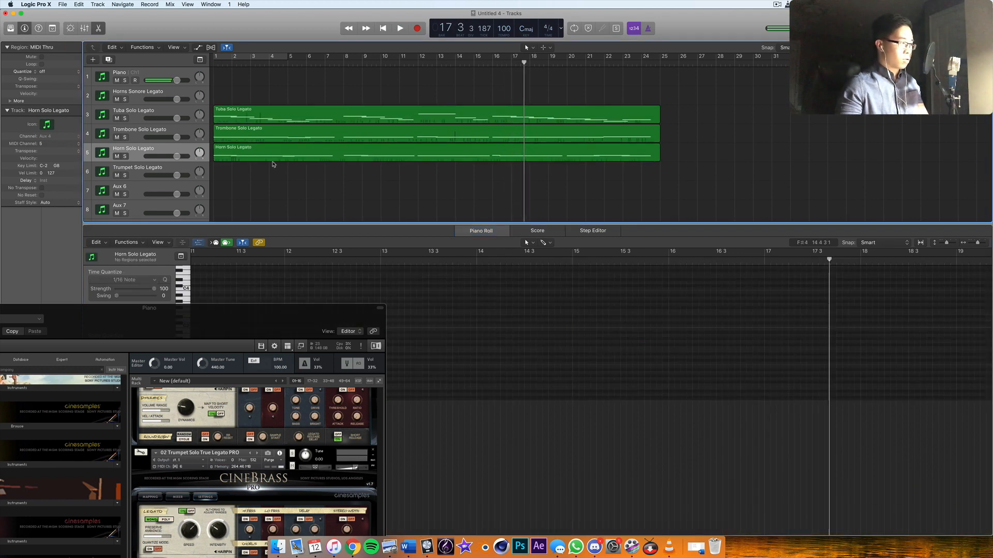
Select the Trumpet Solo Legato track and return the playhead to bar 1.
click(172, 170)
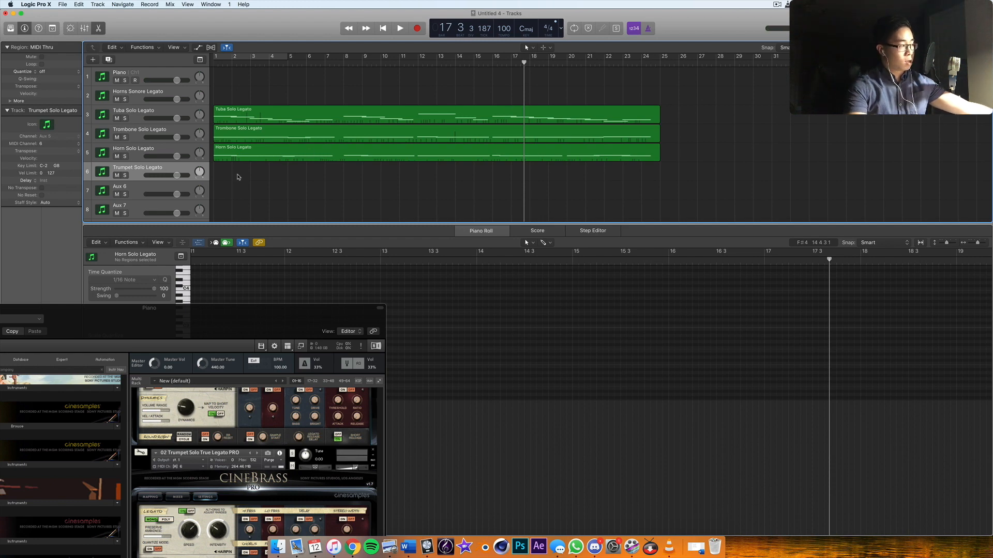
key(Return)
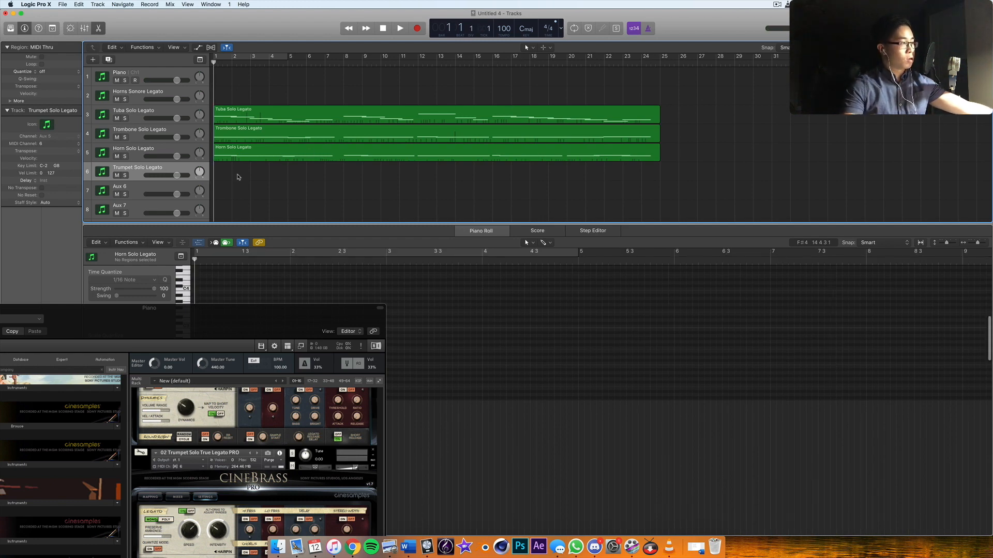
click(418, 30)
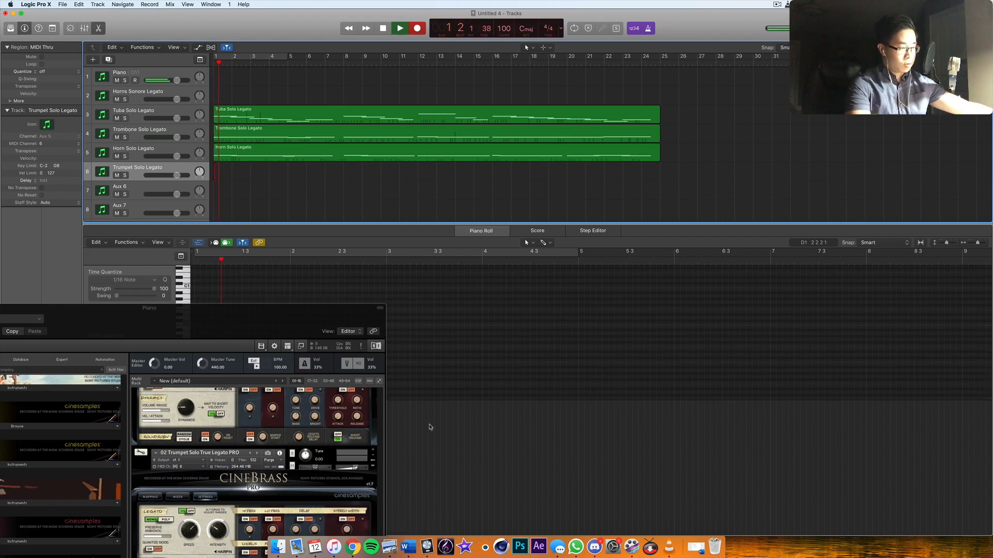
key(space)
key(Delete)
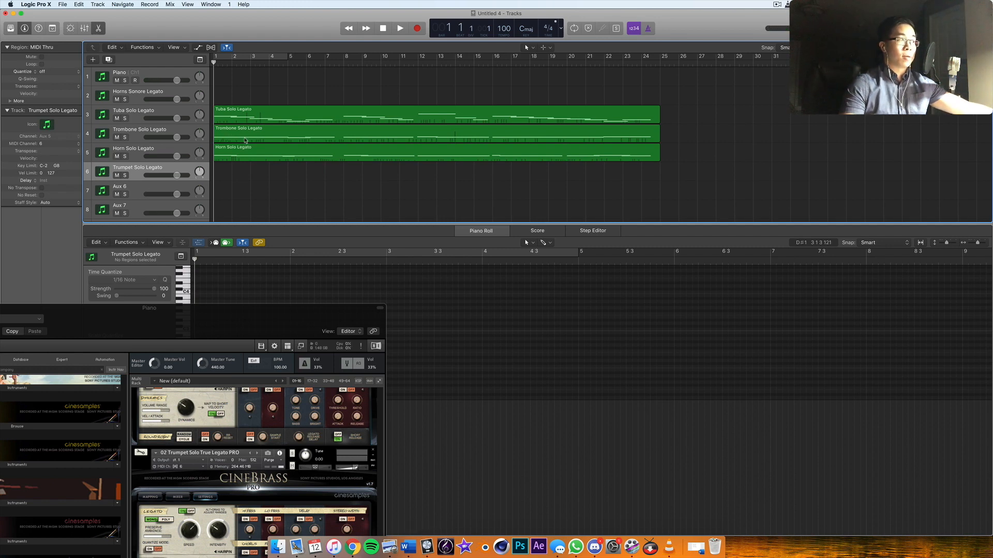
Record a trumpet line from bar 1 to about bar 10 and consult the chord list in the PianoSketch document in Word.
click(419, 32)
click(408, 547)
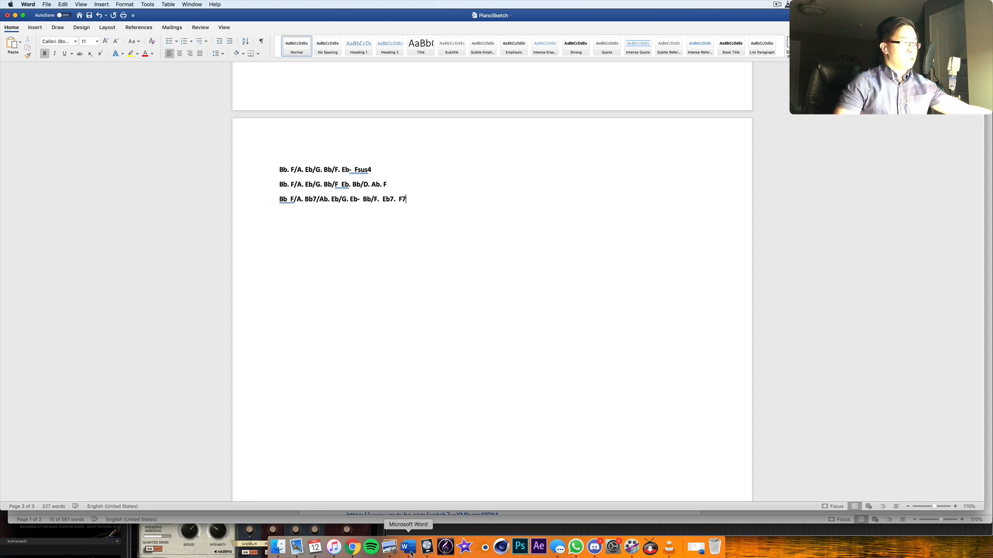
click(427, 548)
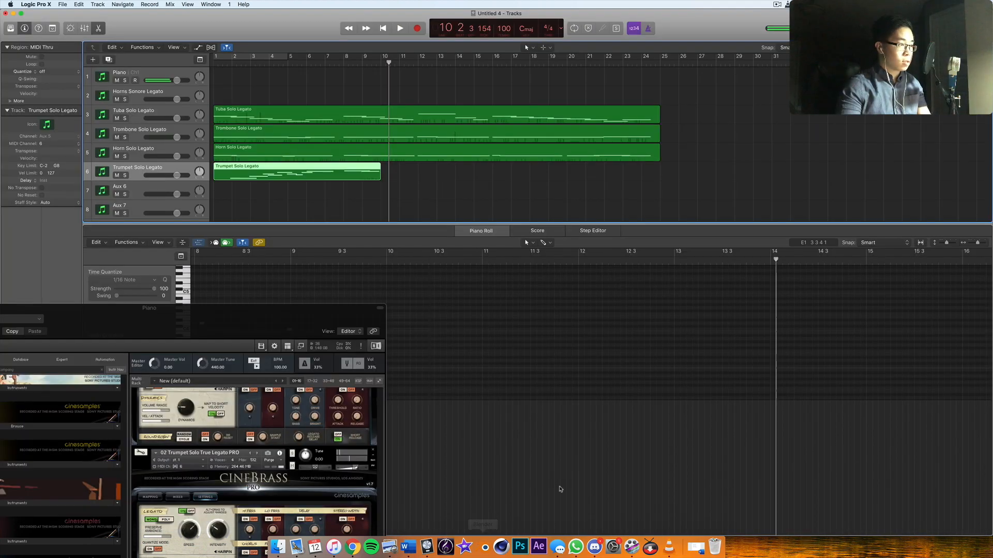
Delete the unwanted notes from the trumpet recording and shorten its region to end late in bar 7.
drag(315, 328, 251, 452)
drag(623, 311, 653, 348)
key(Delete)
drag(378, 179, 339, 178)
scroll(360, 339, left, 10)
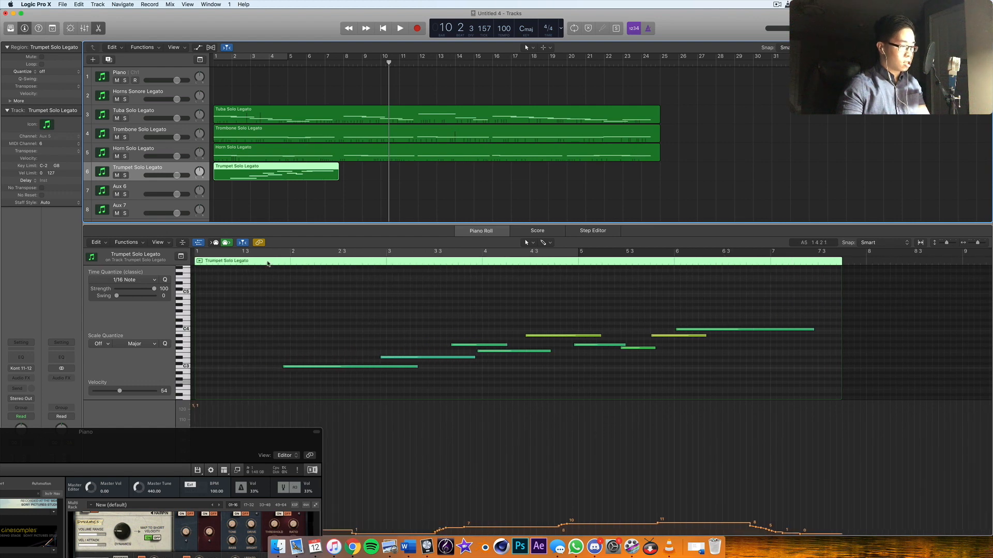
Copy the first C3 trumpet note and paste it at the start of bar 1.
key(Return)
click(297, 367)
click(196, 262)
key(super+v)
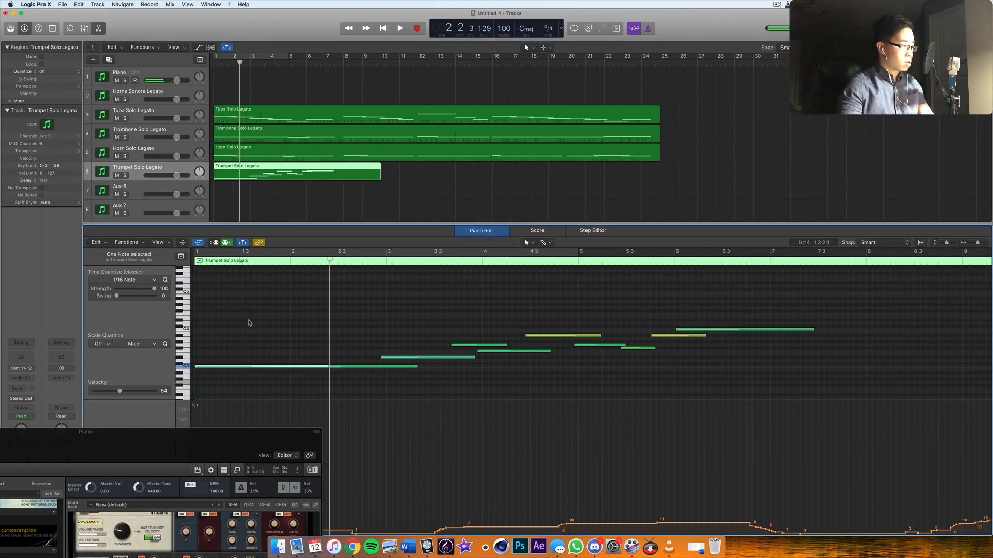
Raise the first trumpet note in bar 1 to D3 and check the trumpet instrument's level in Kontakt during playback.
scroll(249, 330, down, 2)
drag(239, 355, 239, 354)
key(space)
drag(248, 433, 581, 139)
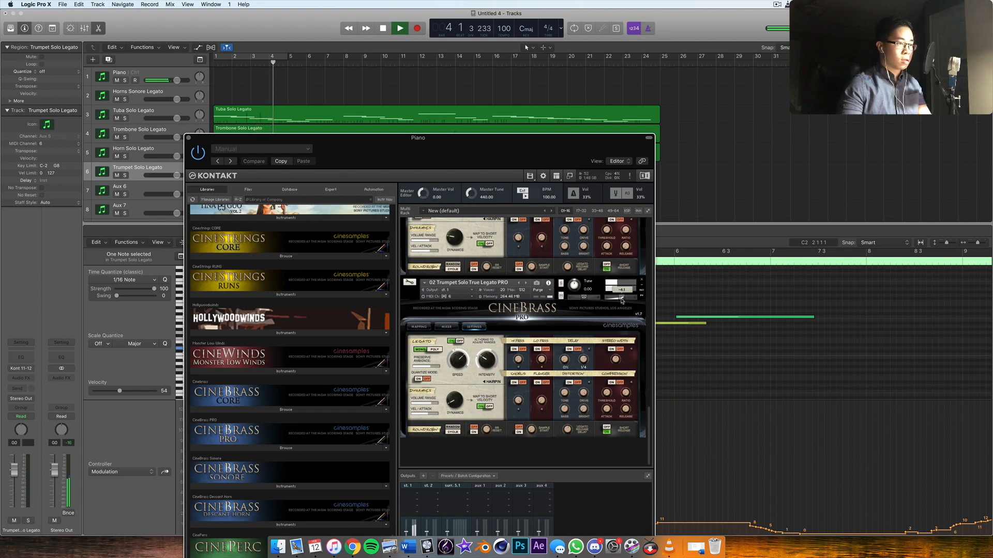
drag(529, 157, 363, 450)
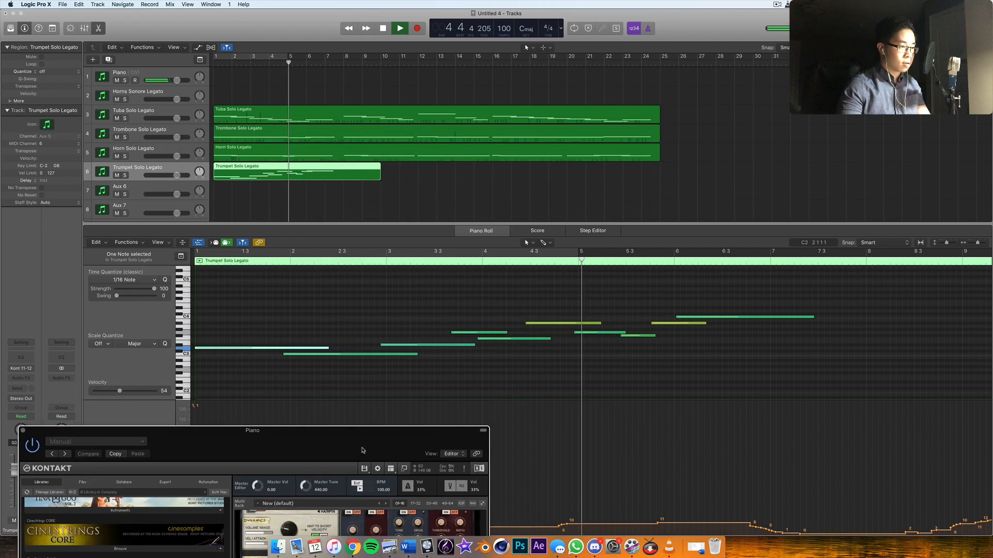
Delete the three trumpet notes between bars 5 and 6, lengthen the preceding bar 4 note to just past bar 6, and play the line.
key(space)
click(621, 337)
drag(624, 329, 686, 323)
key(Delete)
click(653, 324)
key(Delete)
click(373, 269)
key(space)
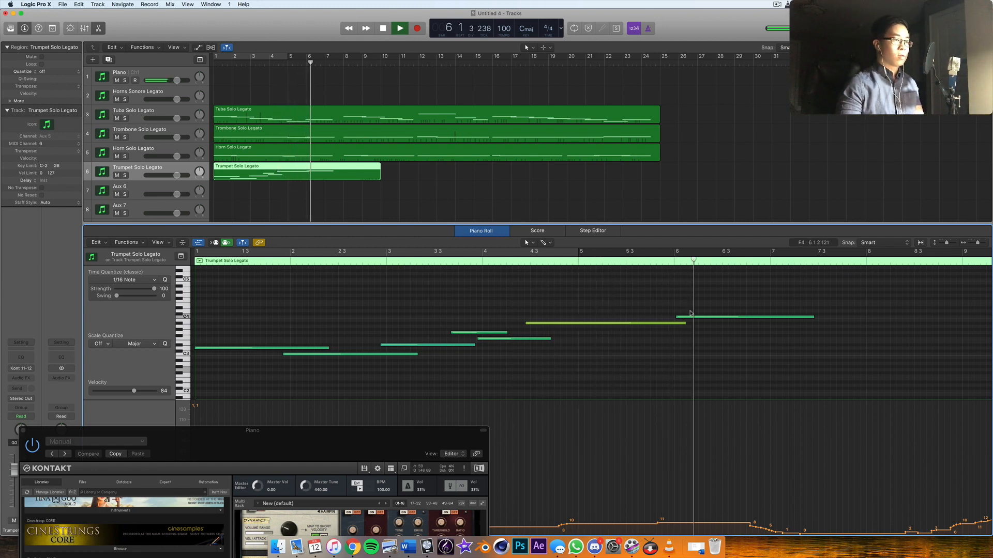
Extend the last C4 trumpet note slightly at both ends and review the trumpet instrument in Kontakt during playback.
drag(676, 317, 669, 317)
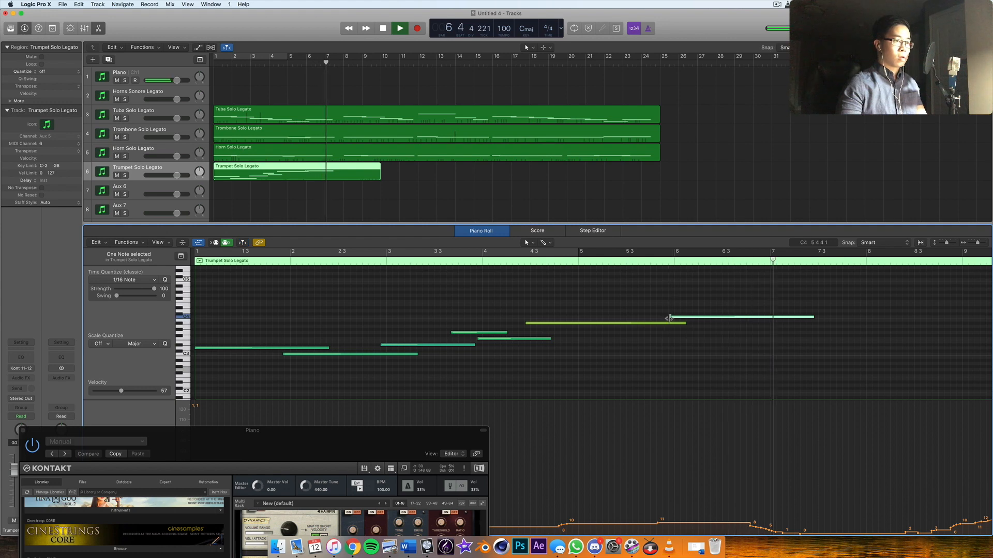
drag(813, 317, 817, 317)
key(space)
key(space)
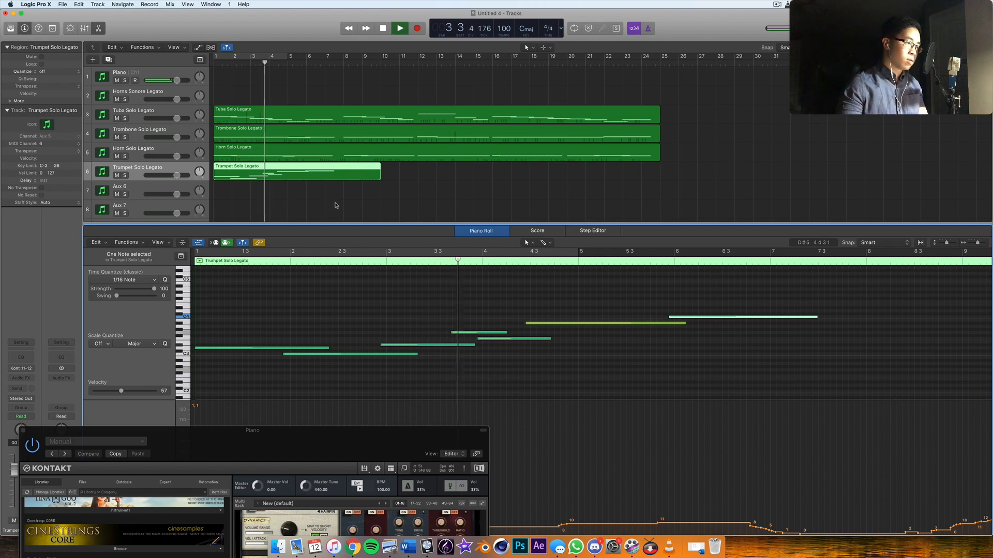
drag(243, 430, 278, 252)
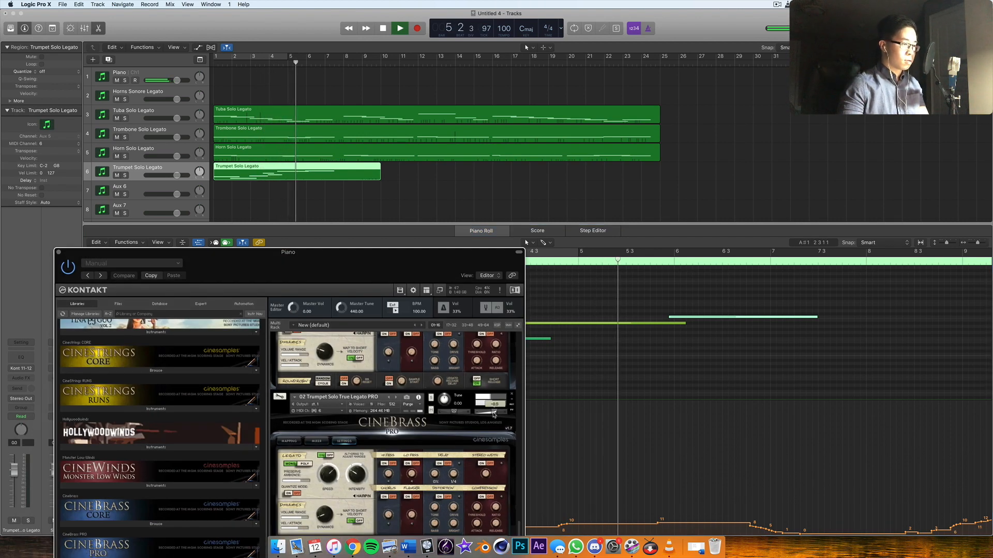
drag(409, 272, 496, 431)
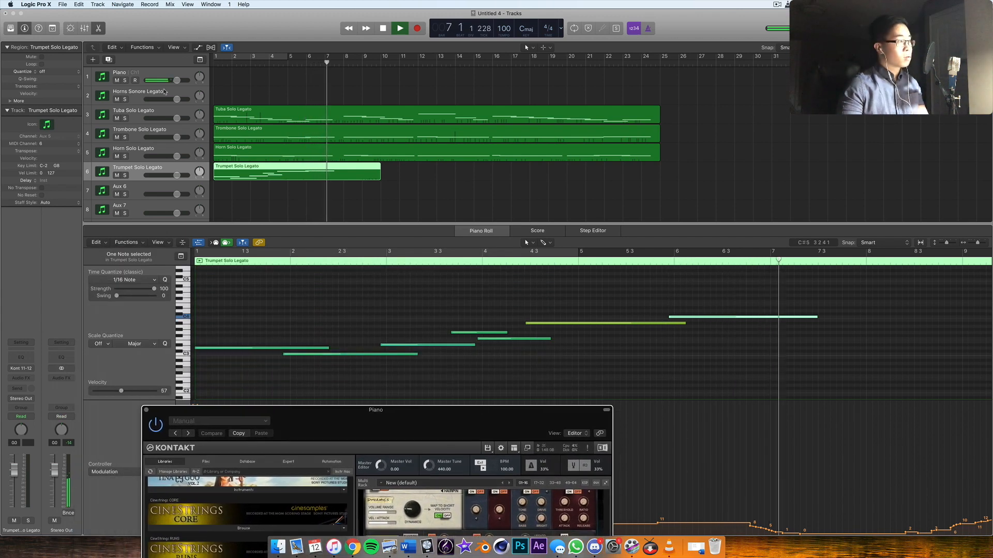
Record a line on the Horns Sonore Legato track from bar 7 to the end of bar 24.
click(268, 96)
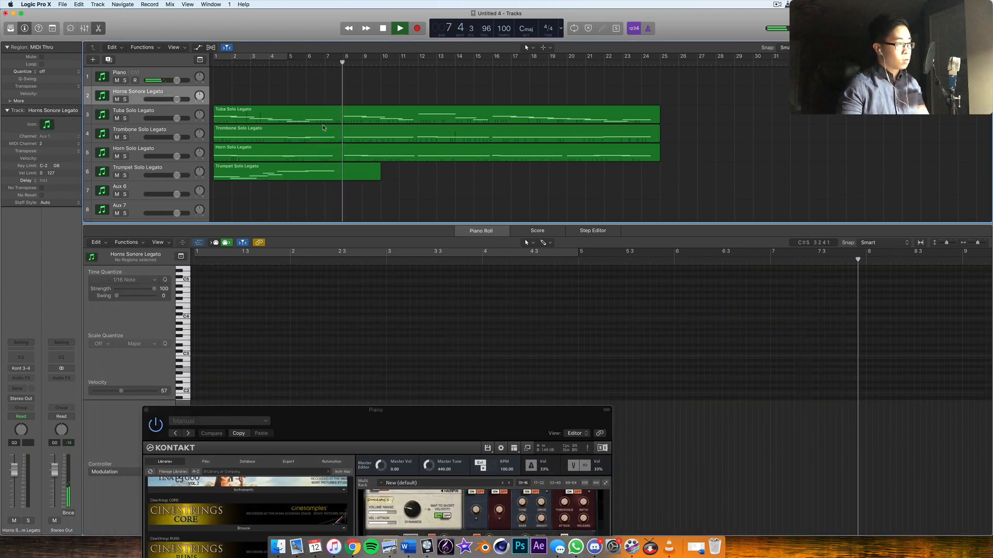
key(space)
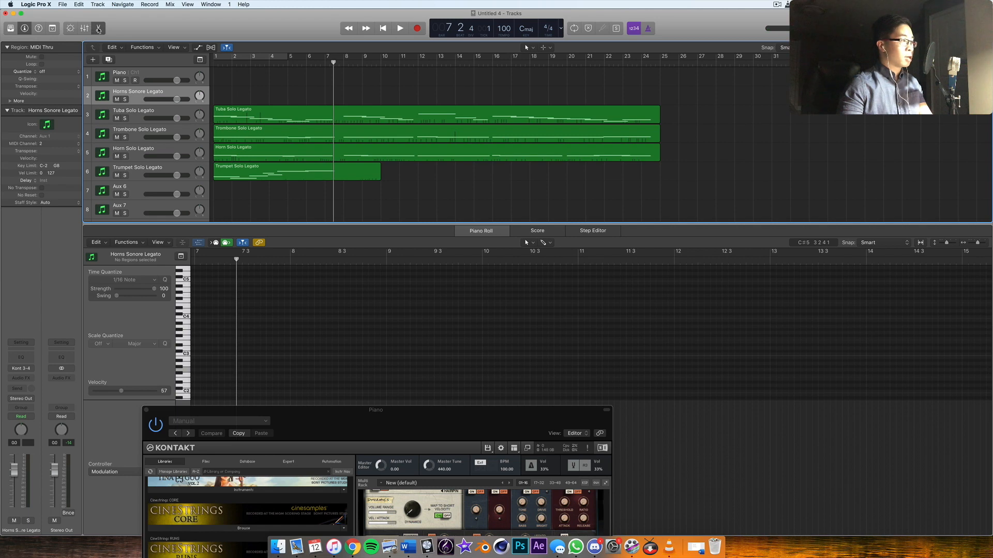
click(98, 28)
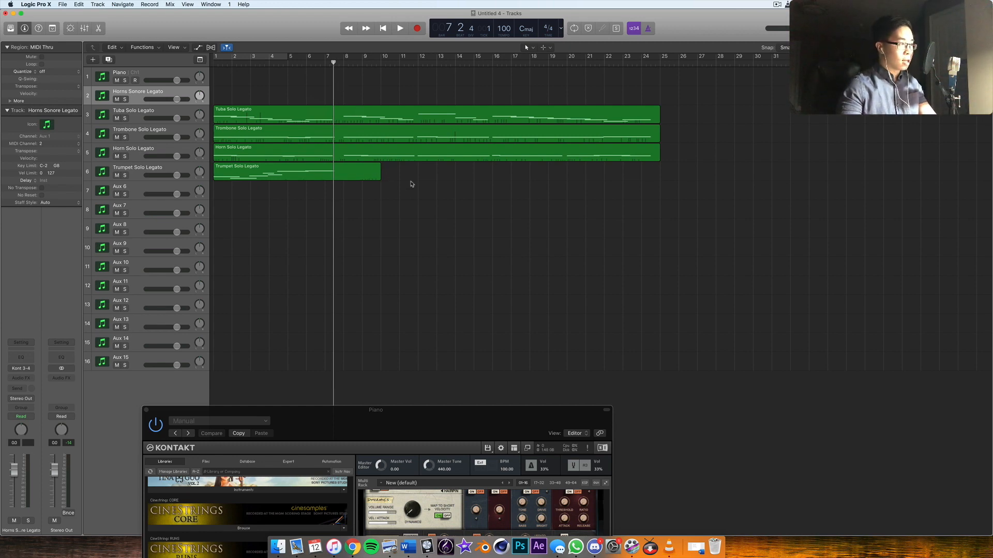
click(325, 61)
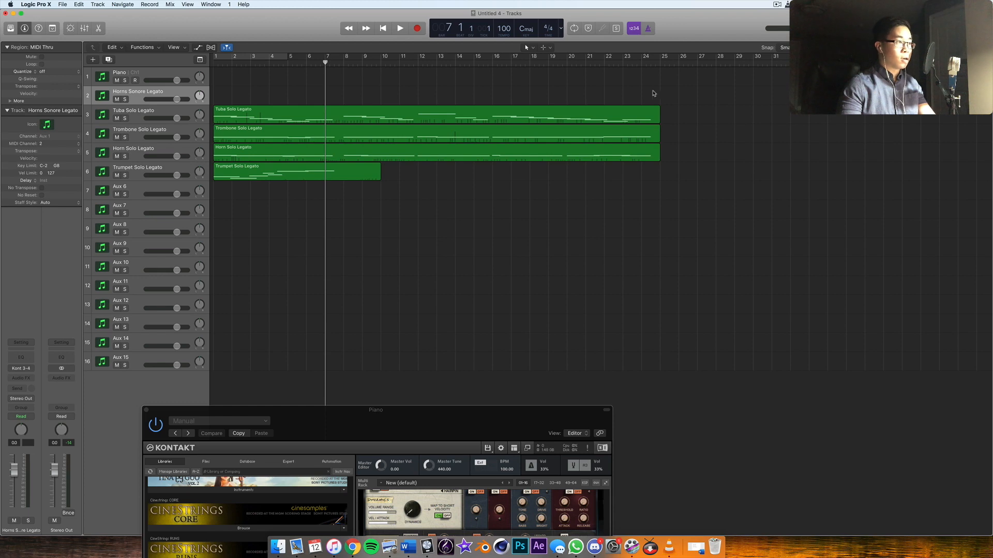
key(space)
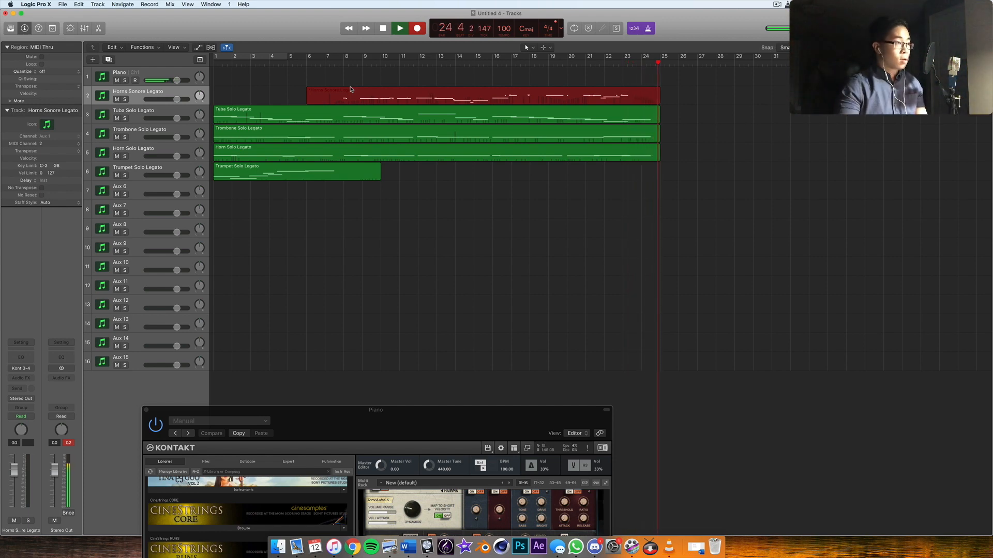
key(space)
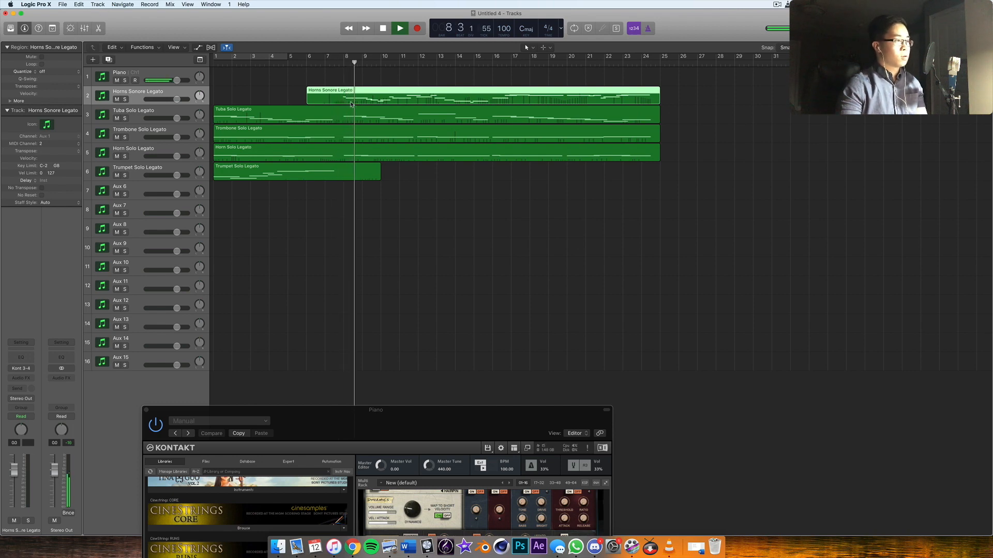
In the Horns Sonore Legato region, remove the short opening note at bar 8 and extend the following note's start back to bar 8.
double_click(351, 104)
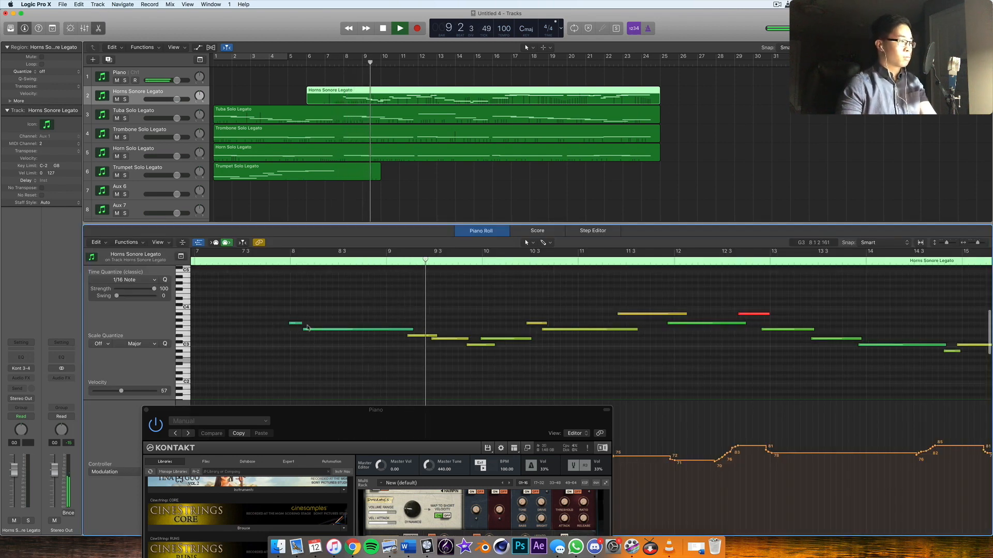
drag(304, 329, 291, 330)
click(386, 263)
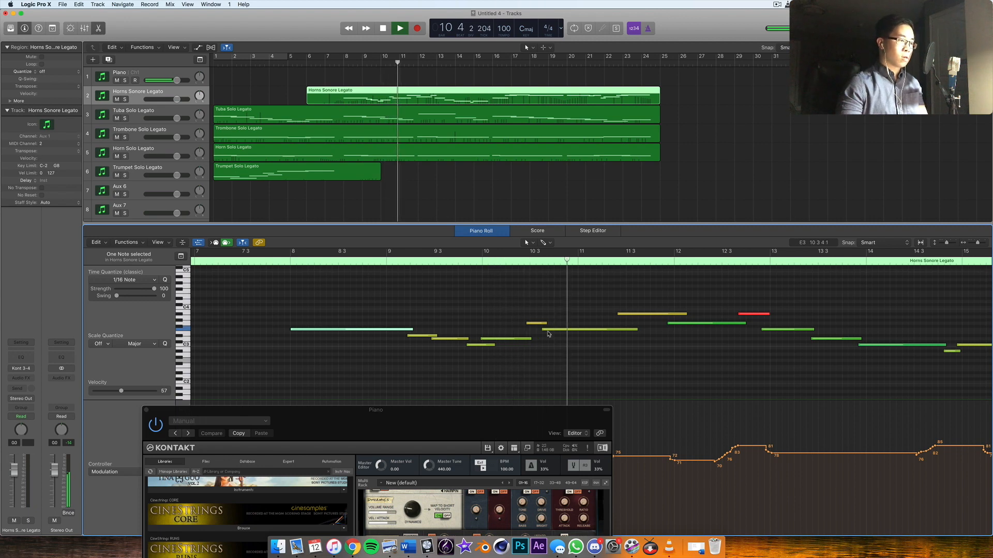
Lower the long bar 10 horns note, start it earlier and extend it toward bar 12, removing the short bar 10 and bar 11 notes.
drag(548, 332, 536, 353)
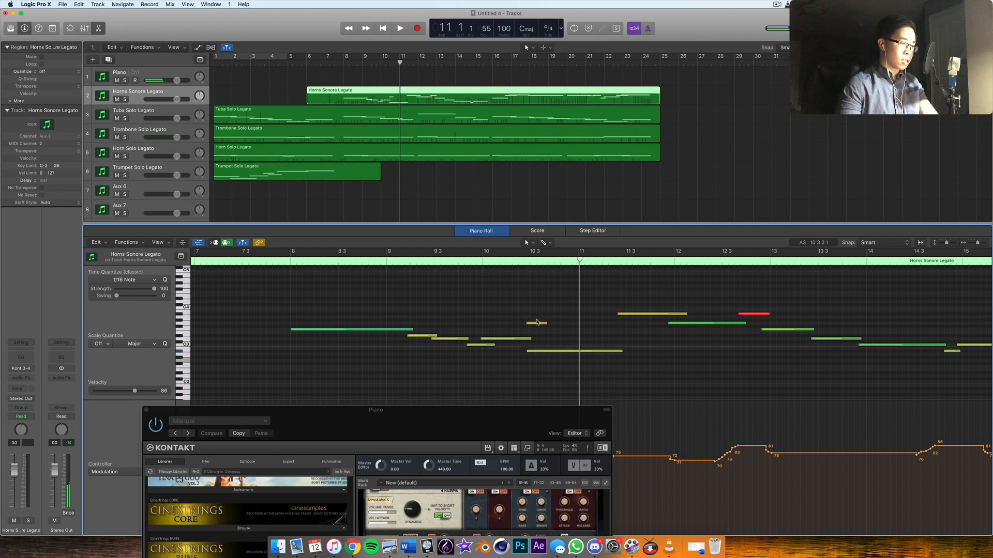
drag(620, 351, 606, 355)
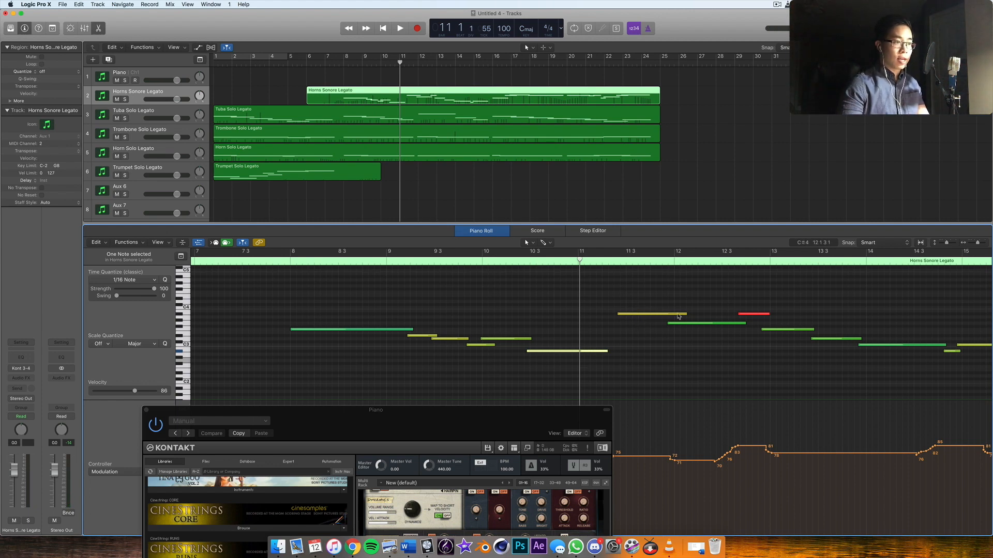
click(278, 262)
key(space)
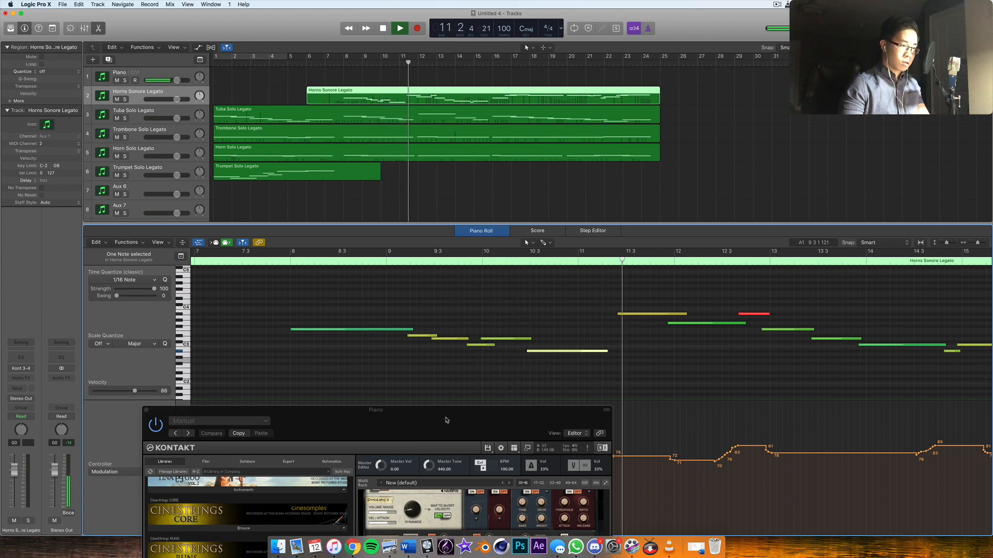
key(space)
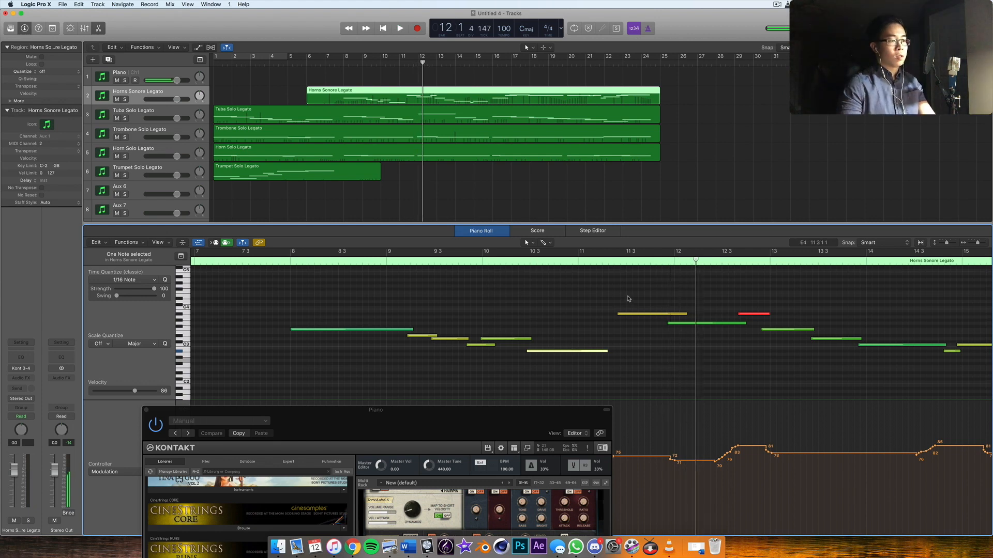
drag(608, 354, 670, 328)
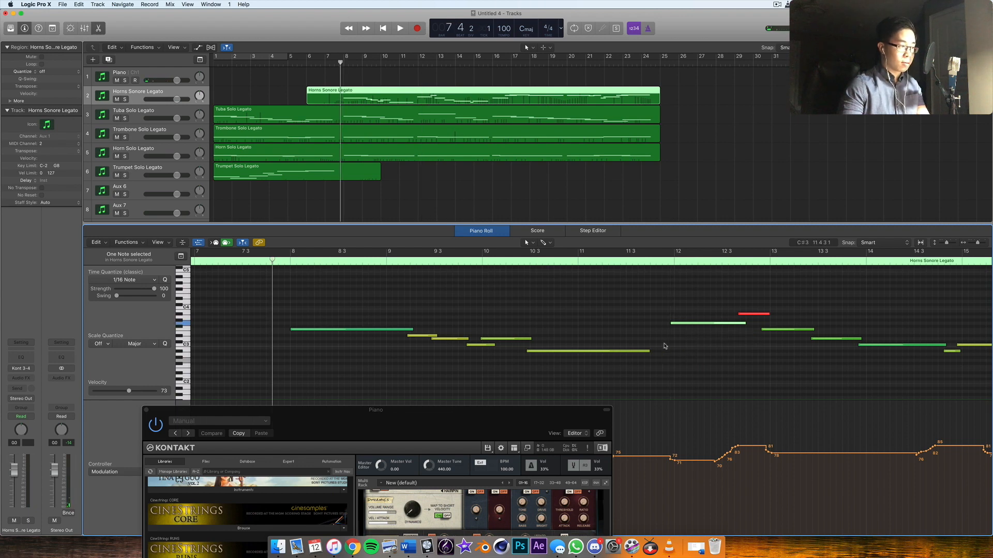
Redraw the horns' modulation curve over bars 7 to 12 with the Pencil tool, rising to about 85 and easing to about 68.
drag(341, 416, 155, 543)
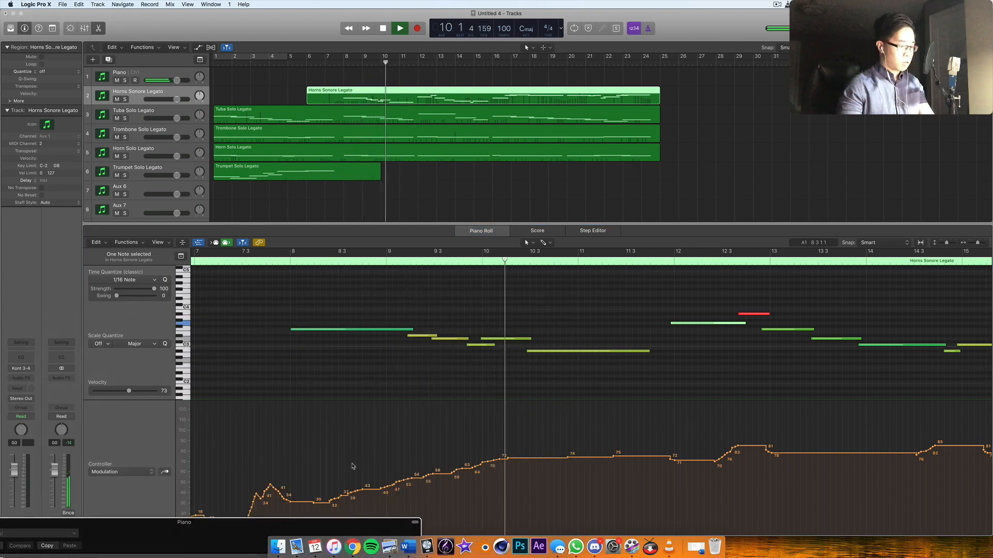
key(e)
double_click(366, 91)
key(t)
key(p)
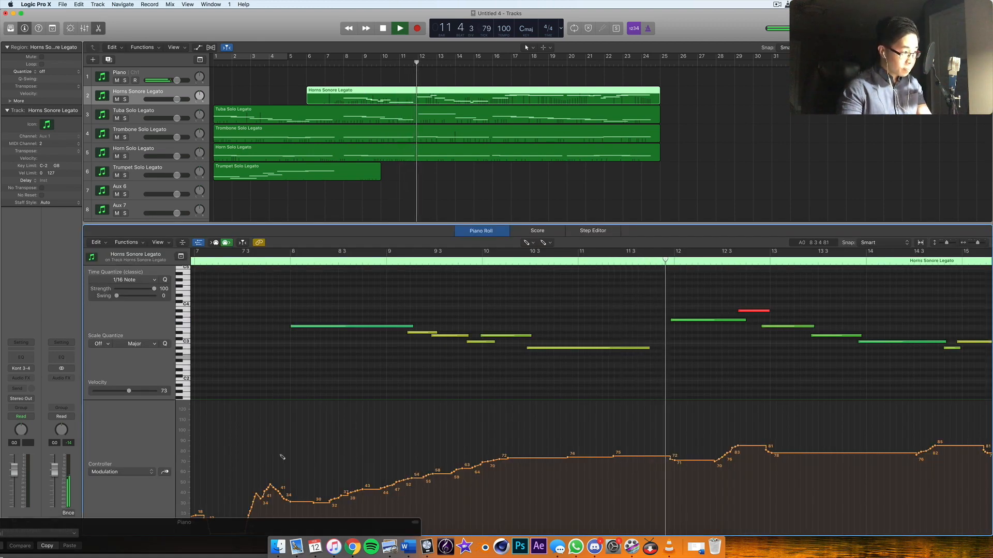
mouse_move(217, 514)
mouse_down()
mouse_move(234, 480)
mouse_move(376, 453)
mouse_move(432, 452)
mouse_move(351, 460)
mouse_move(509, 444)
mouse_move(684, 465)
mouse_up()
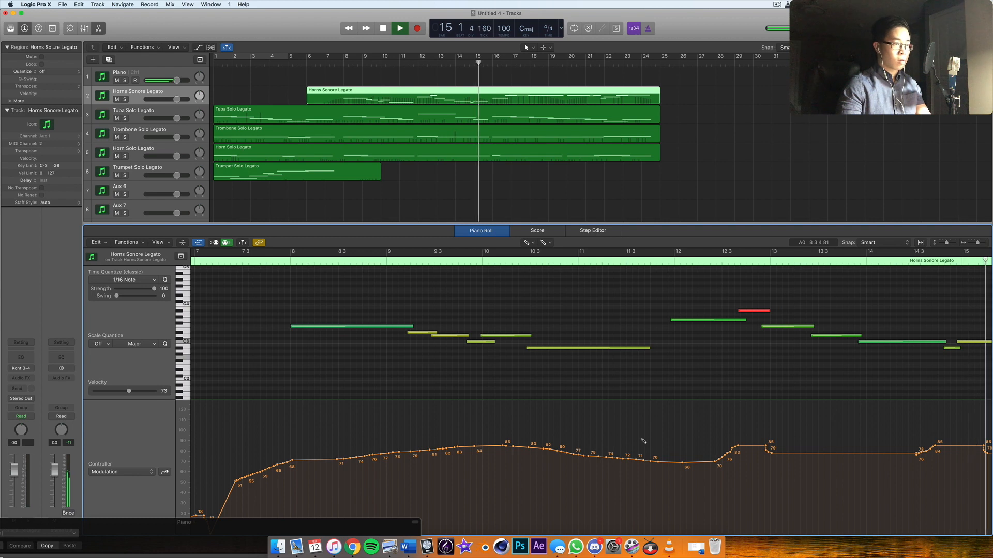
scroll(489, 331, left, 4)
key(t)
key(t)
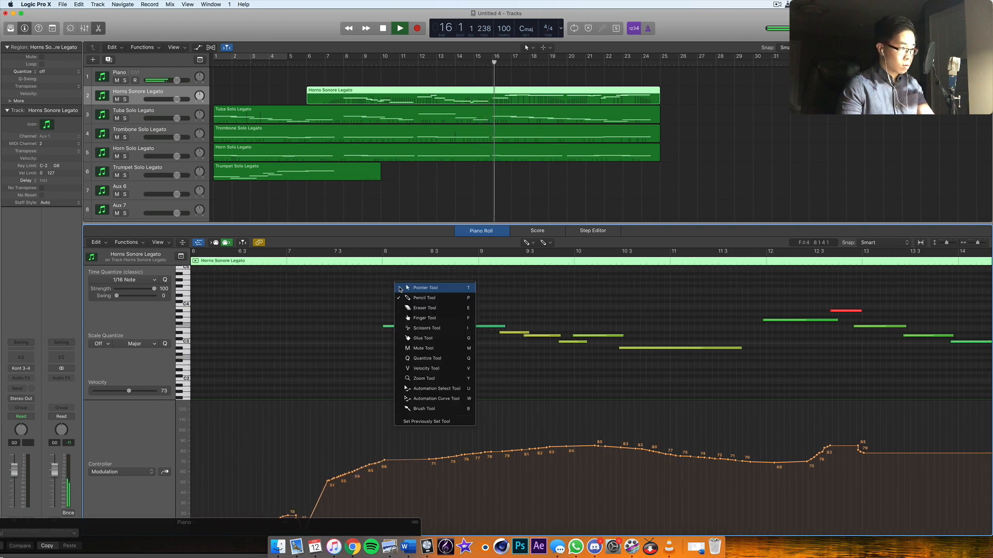
Play the Horns Sonore Legato line from bar 8 into bar 14 to check the edited notes and modulation.
key(space)
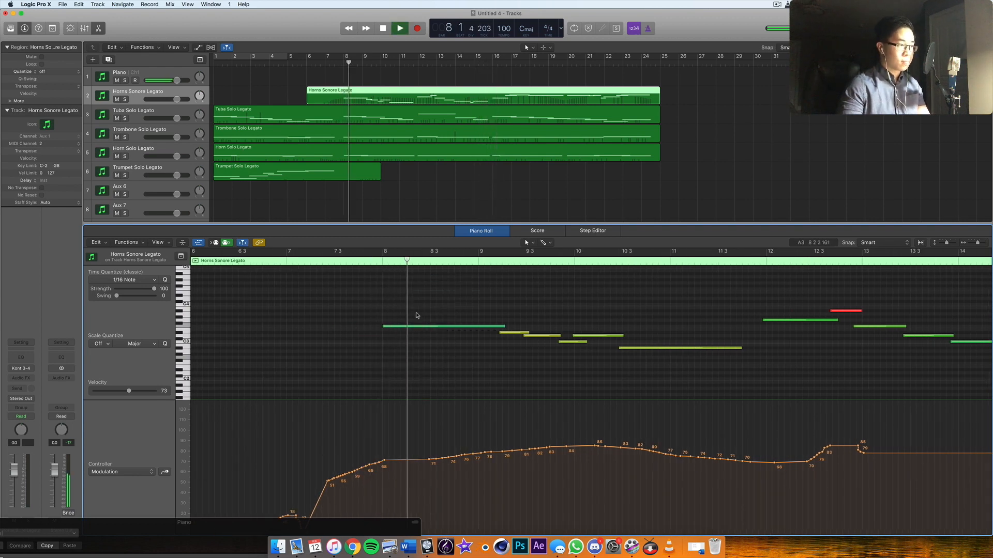
scroll(417, 315, right, 5)
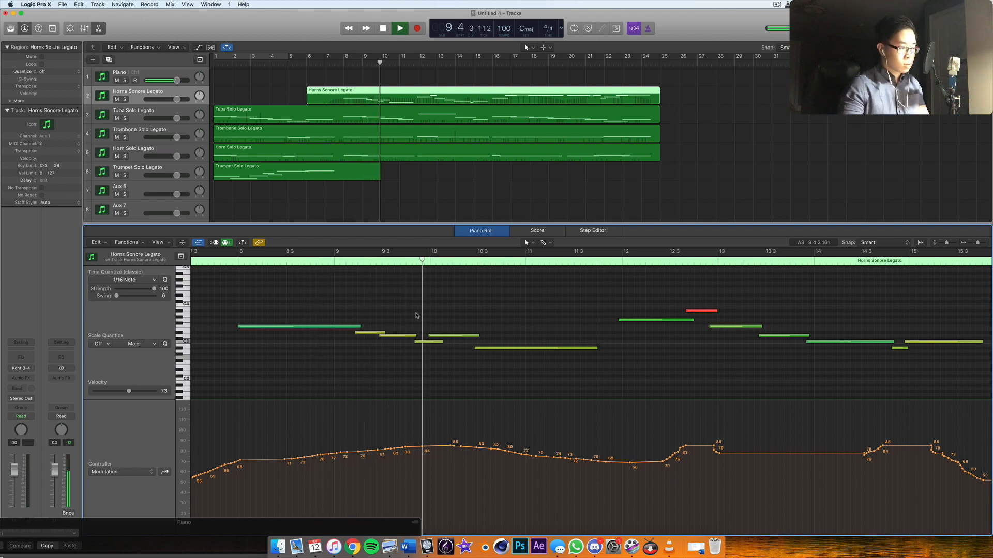
scroll(464, 326, right, 5)
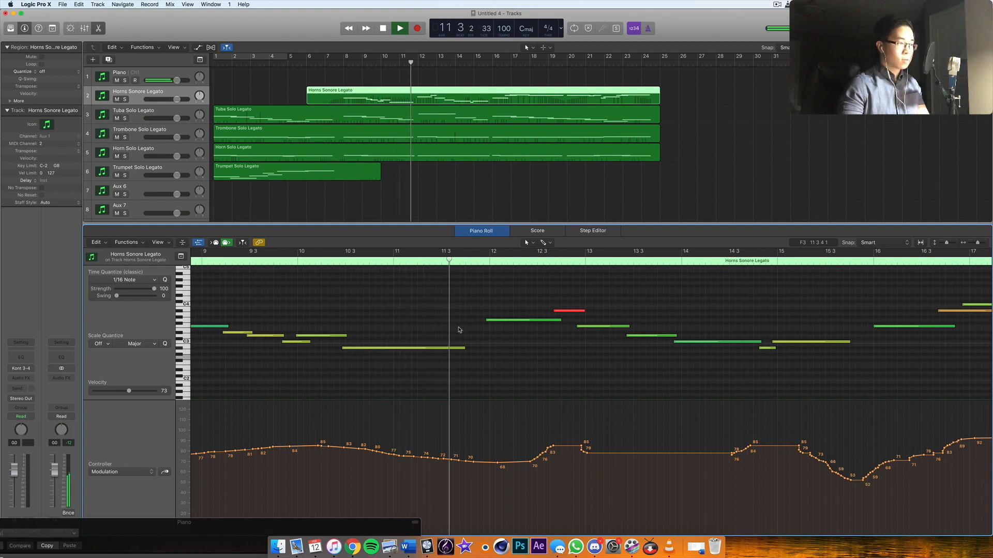
scroll(476, 343, right, 5)
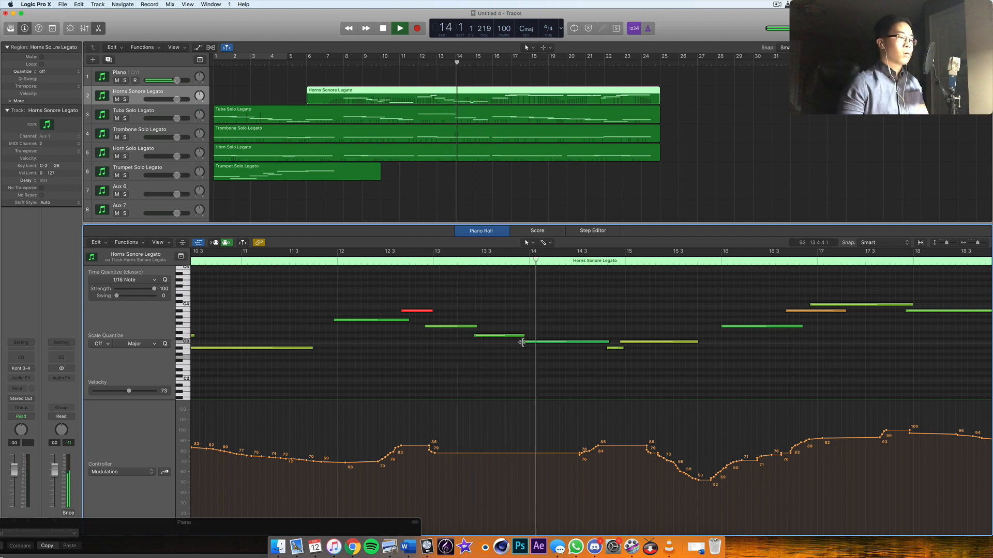
key(space)
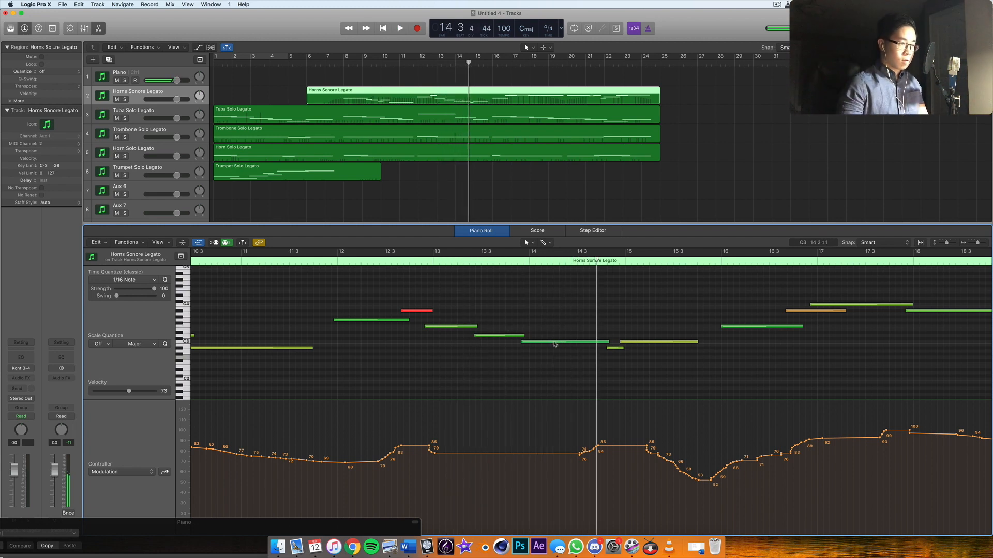
Select the horns' C3 note at bar 14 and audition the passage from bar 13 into bar 15.
click(554, 342)
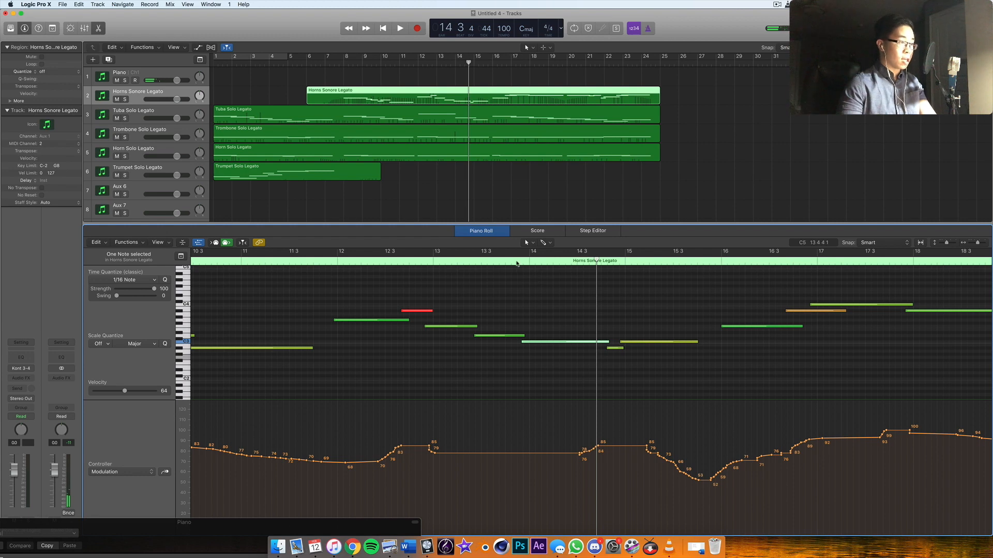
click(464, 262)
key(space)
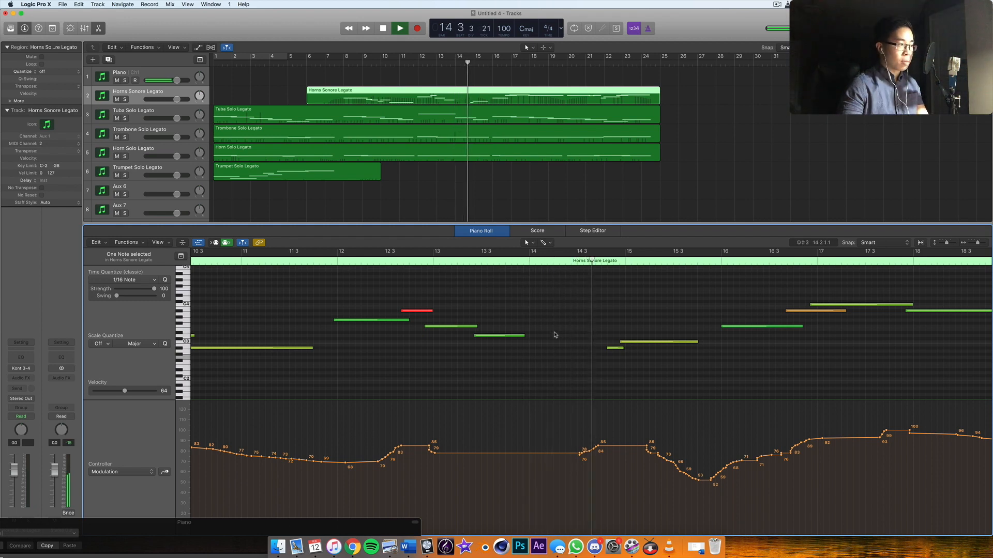
key(space)
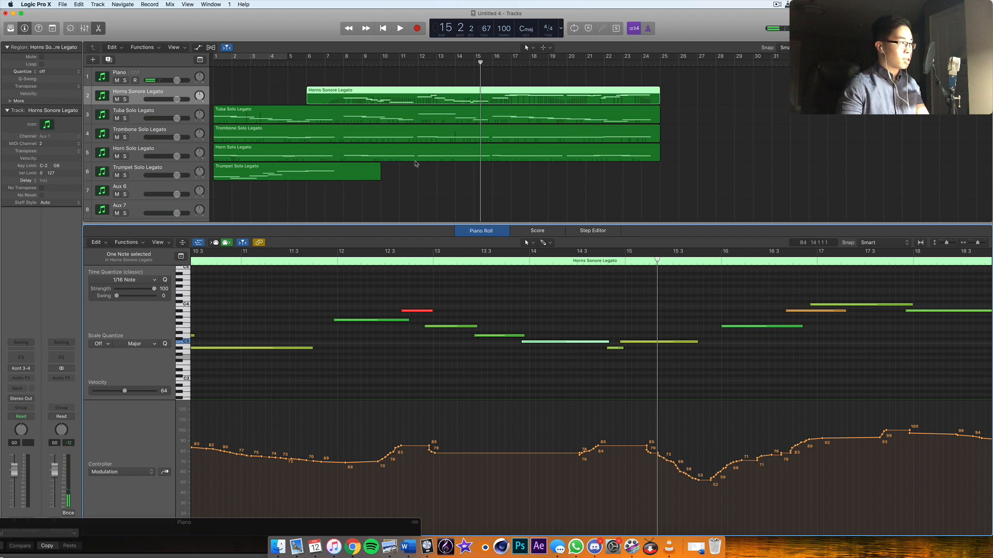
Compare the Horn Solo Legato note at bar 14, and play the Horns Sonore Legato region from late bar 11 through bar 23.
click(416, 160)
click(542, 343)
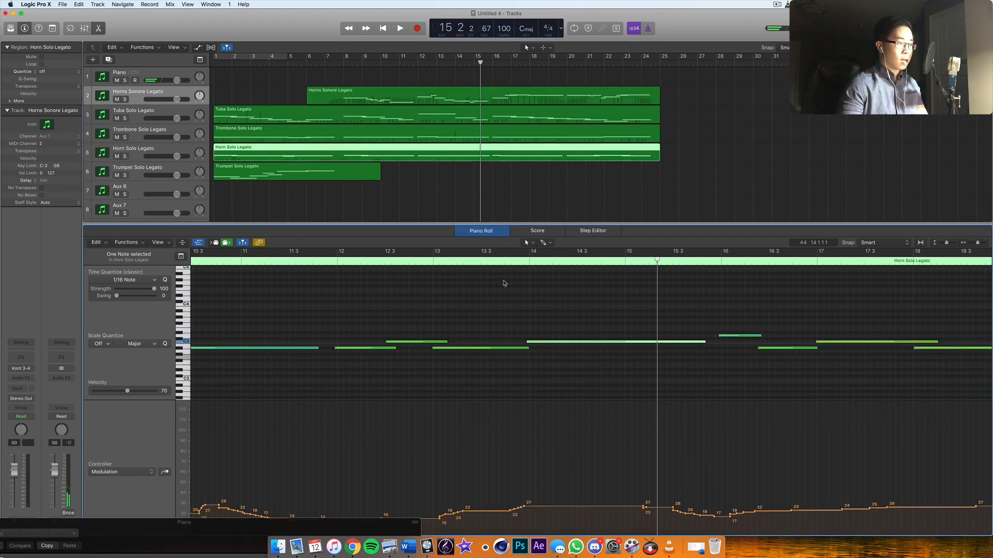
click(498, 104)
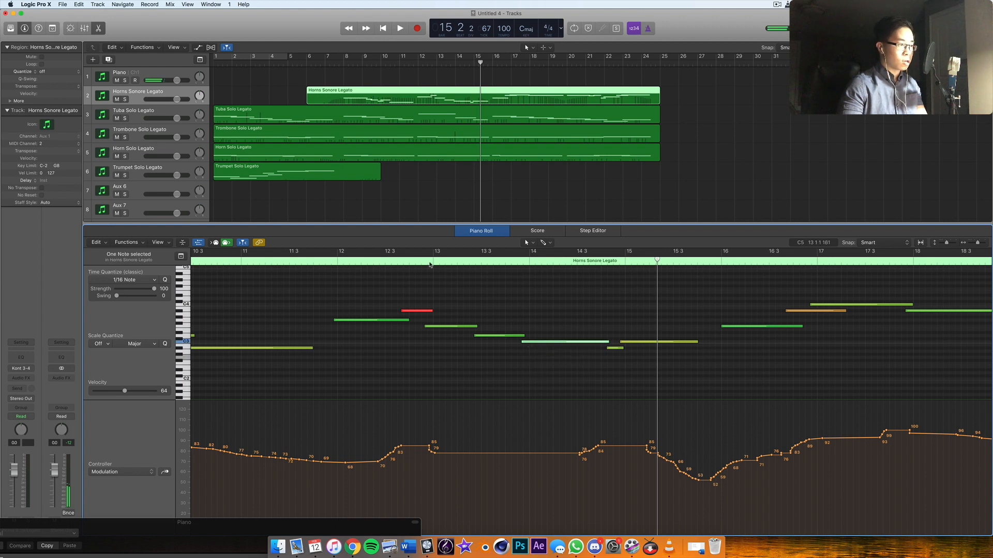
click(325, 266)
key(space)
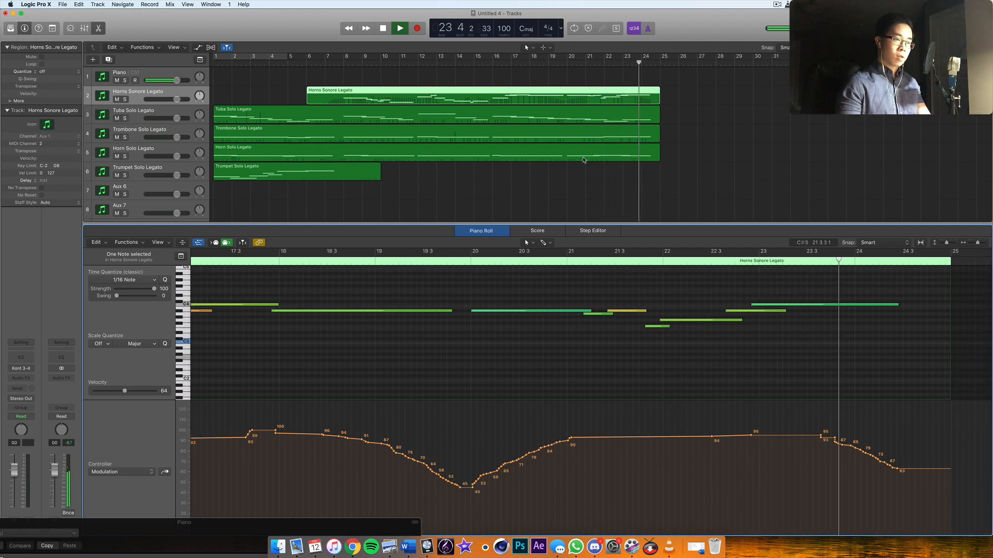
Compare the tuba's closing note, raise the trombone's A2 note at bar 23 by a semitone, and audition it.
key(space)
click(631, 114)
click(681, 364)
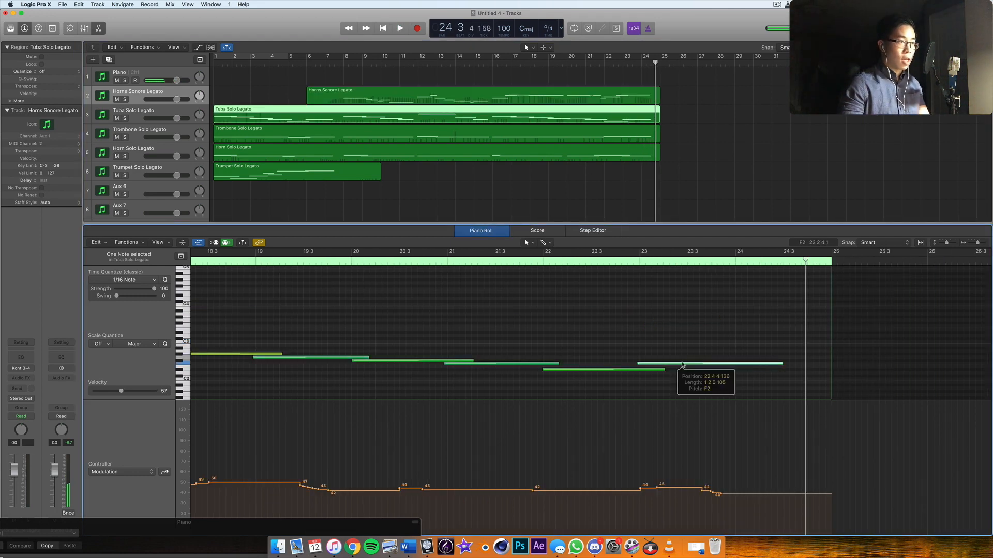
click(644, 133)
click(658, 351)
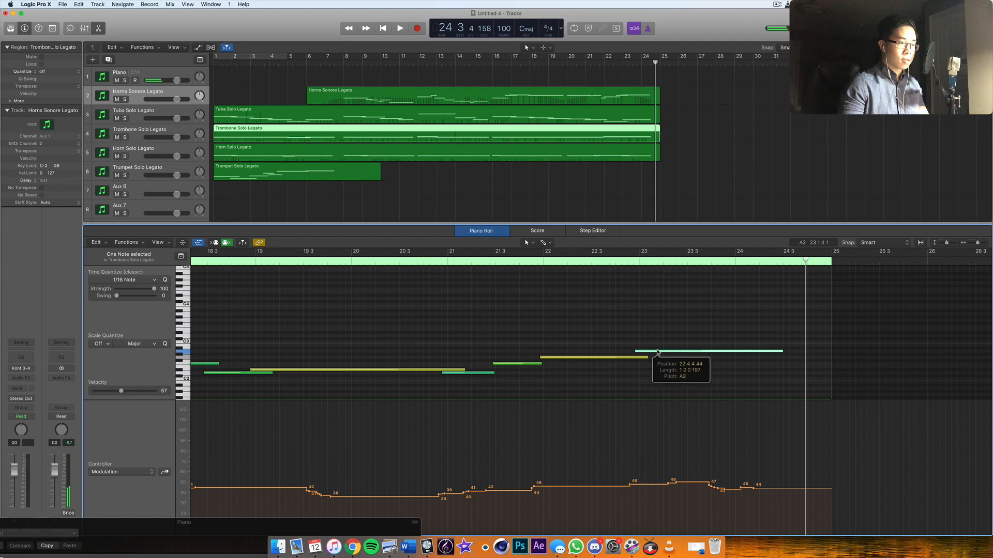
drag(644, 354, 644, 350)
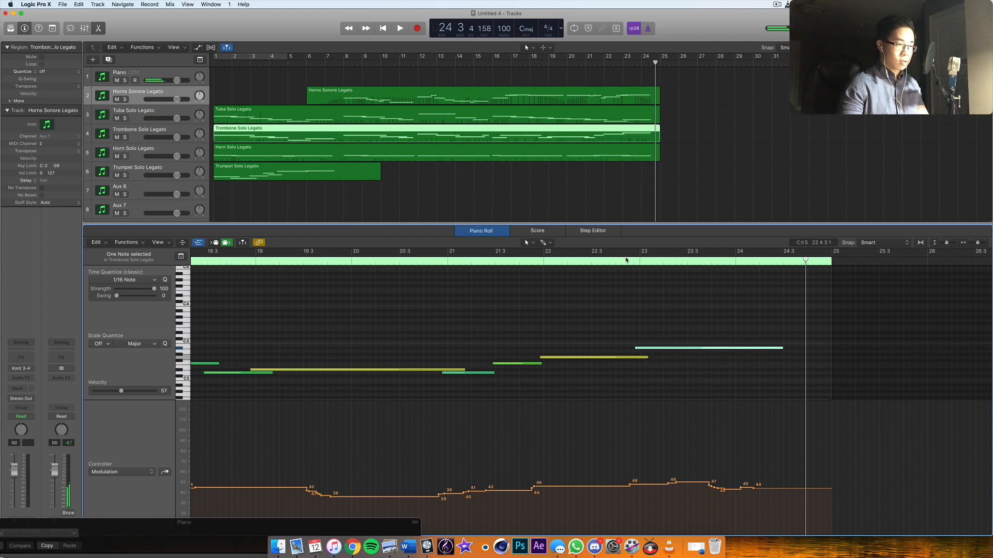
double_click(626, 260)
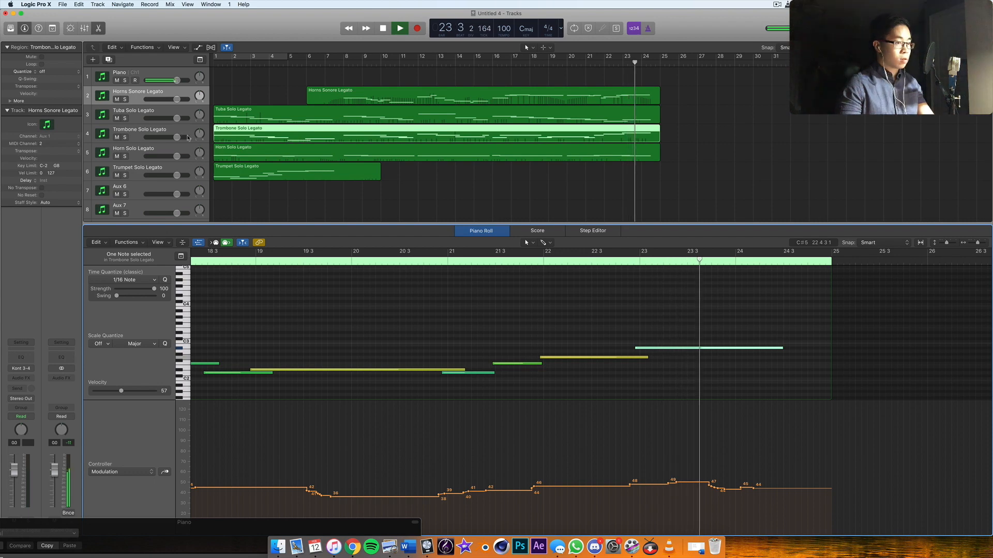
Shorten the trombone's raised bar 23 note and follow it with a copied A2 at 23 3 4 67, trimmed to length 0 3 0 54.
key(space)
drag(781, 348, 719, 353)
key(super+c)
key(super+v)
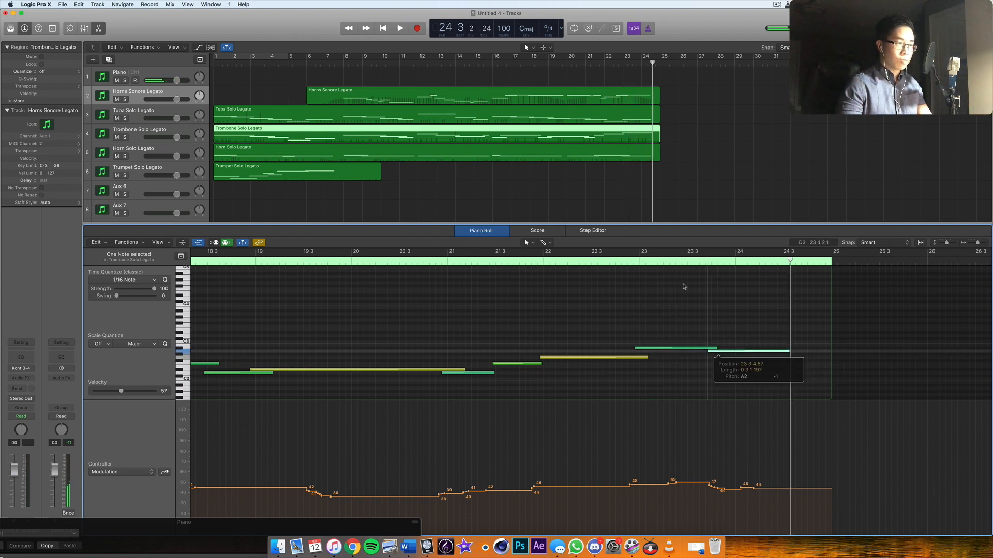
click(633, 262)
key(space)
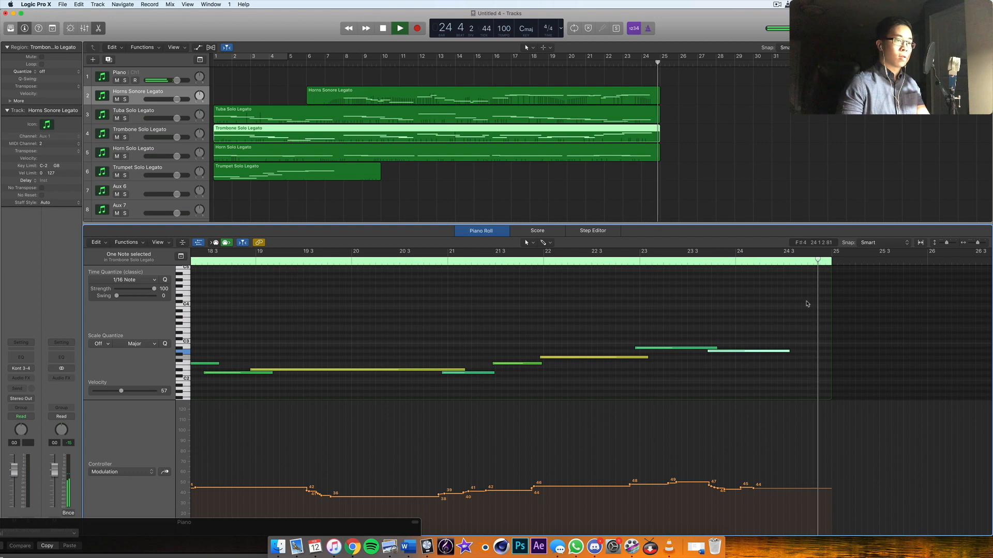
key(space)
drag(784, 354, 776, 355)
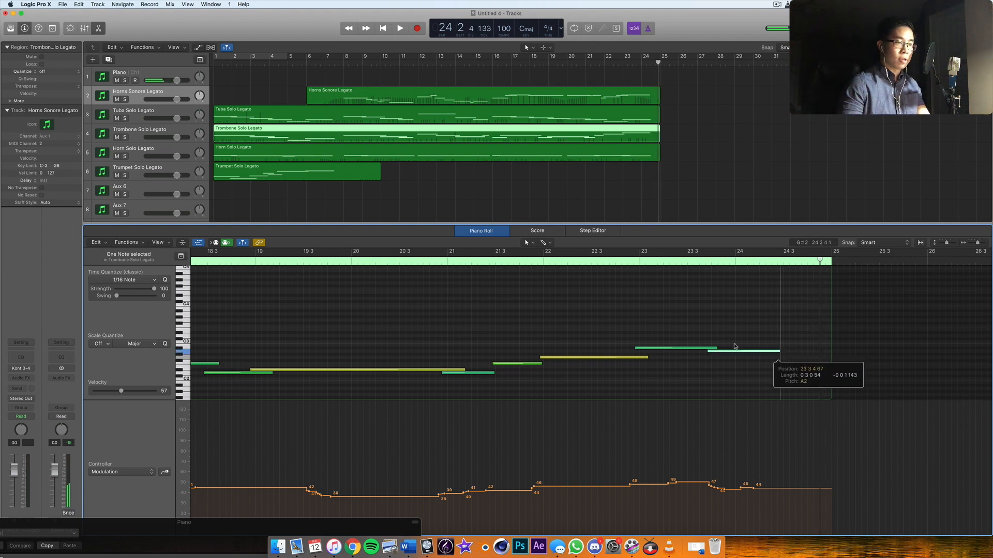
Play the whole brass arrangement from bar 7 past bar 25 to review all the lines together.
click(627, 209)
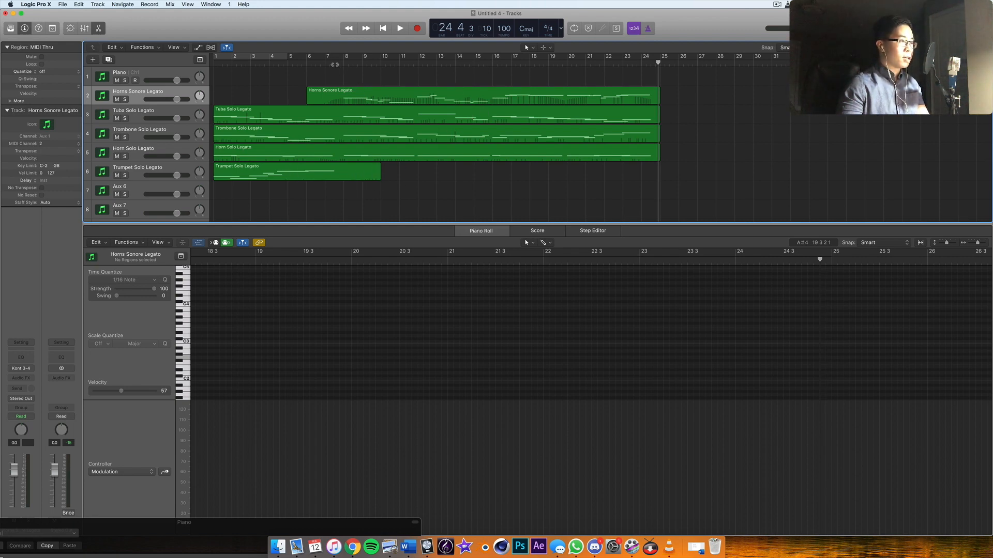
key(space)
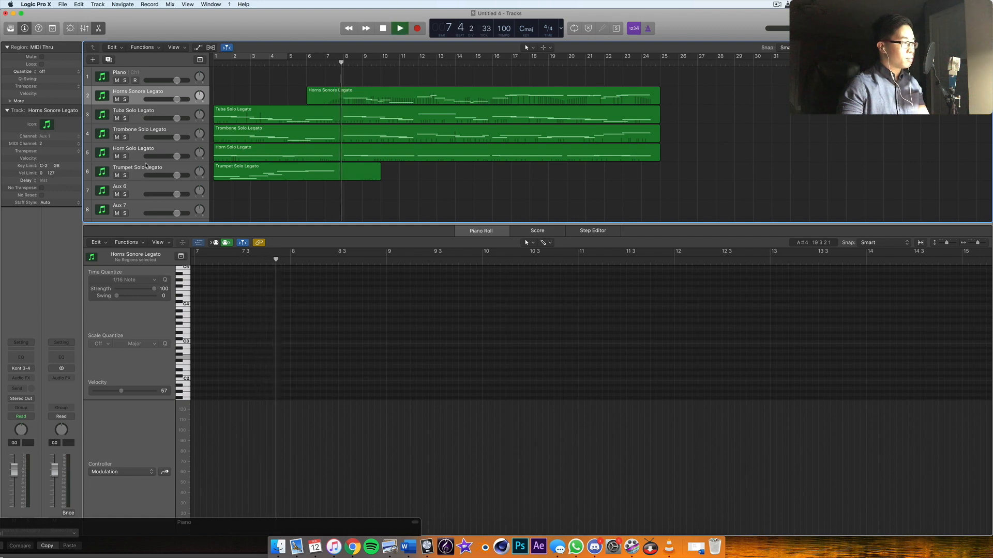
click(233, 168)
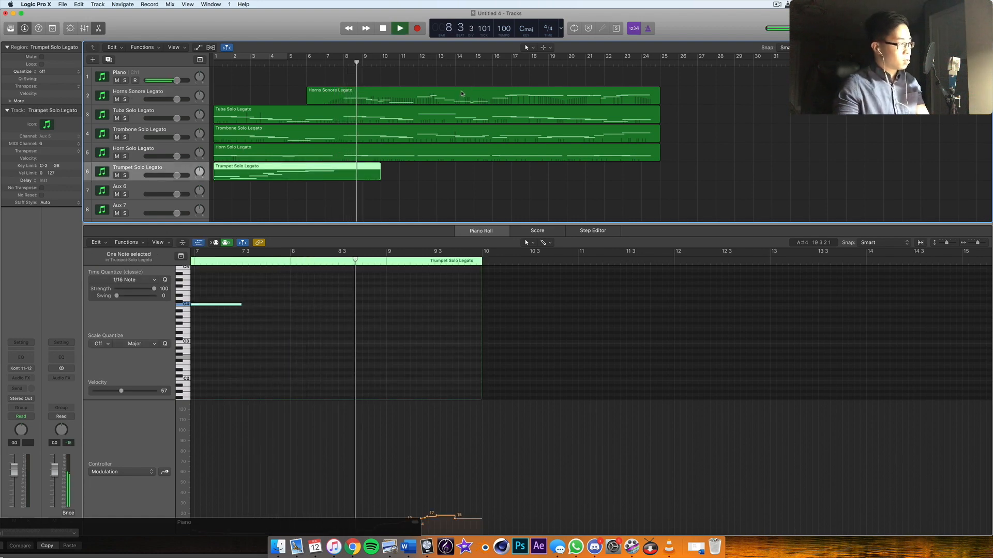
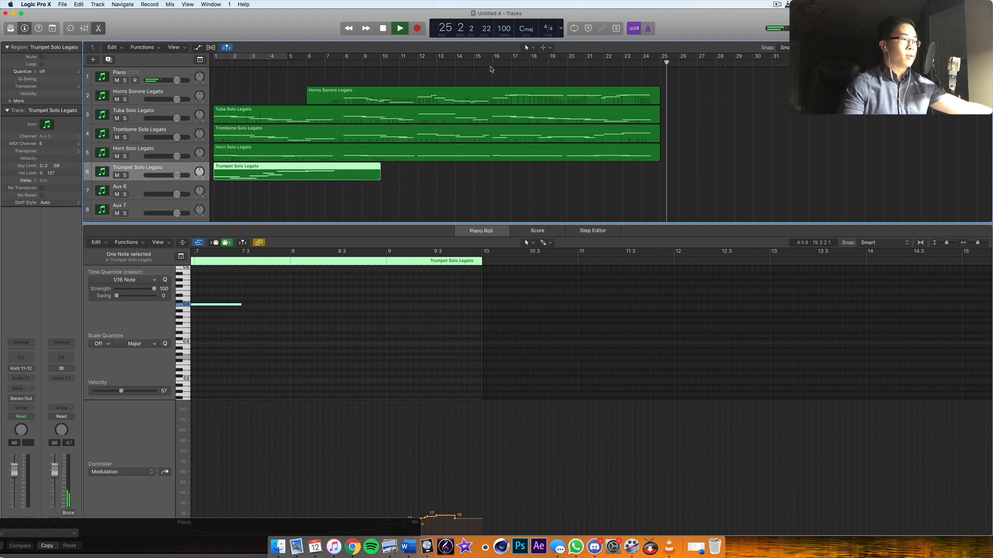
key(space)
Load 08 Horn Solo True Legato from CineBrass Core in Kontakt and rename the Aux 6 track Horn Solo Core.
drag(197, 534, 510, 74)
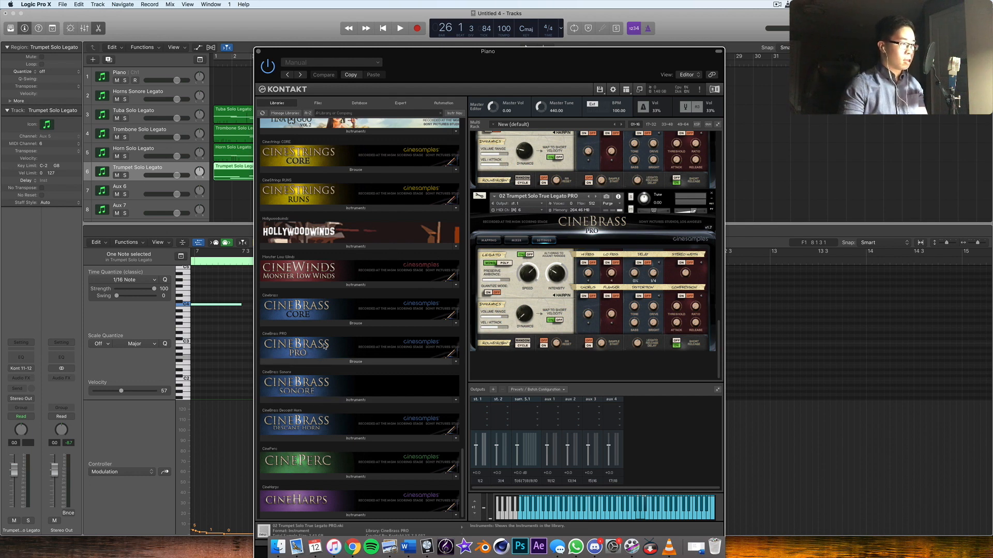
click(317, 324)
scroll(310, 393, down, 1)
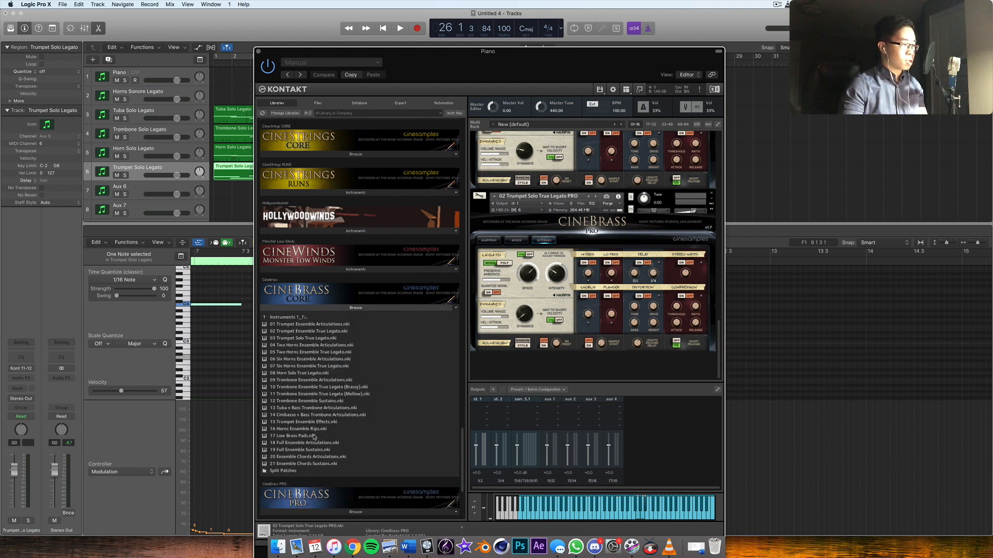
double_click(297, 373)
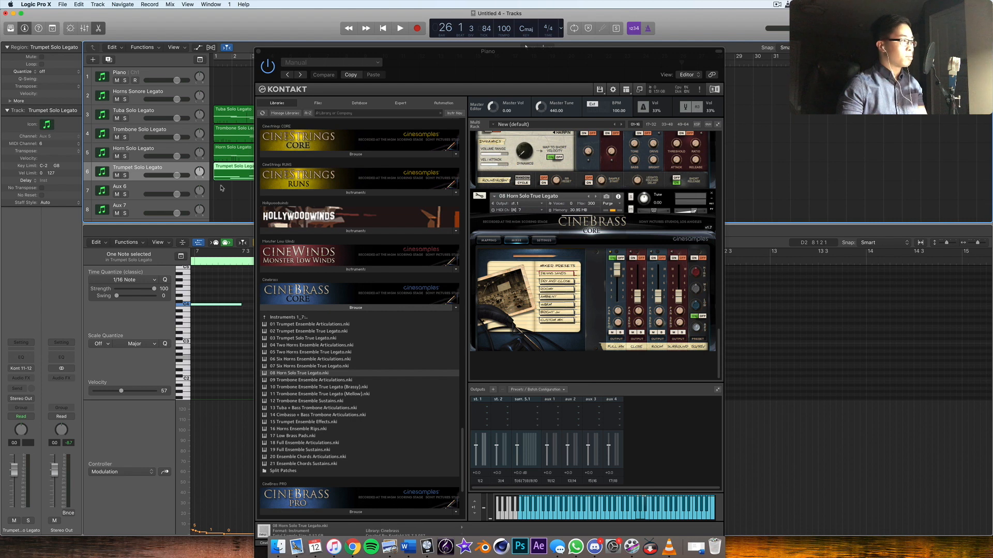
click(119, 187)
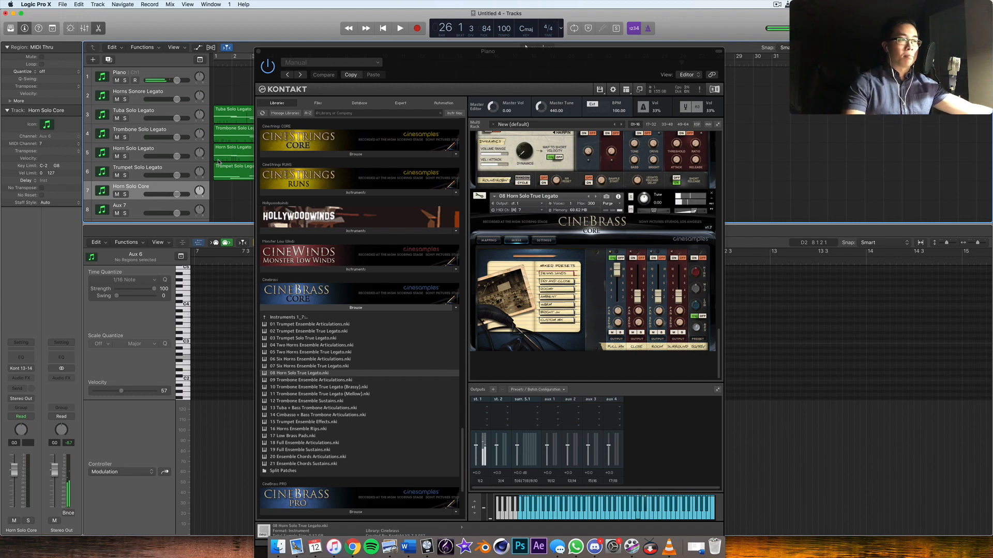
Record a Horn Solo Core line along with the arrangement from bar 16 to bar 25.
drag(541, 45, 410, 338)
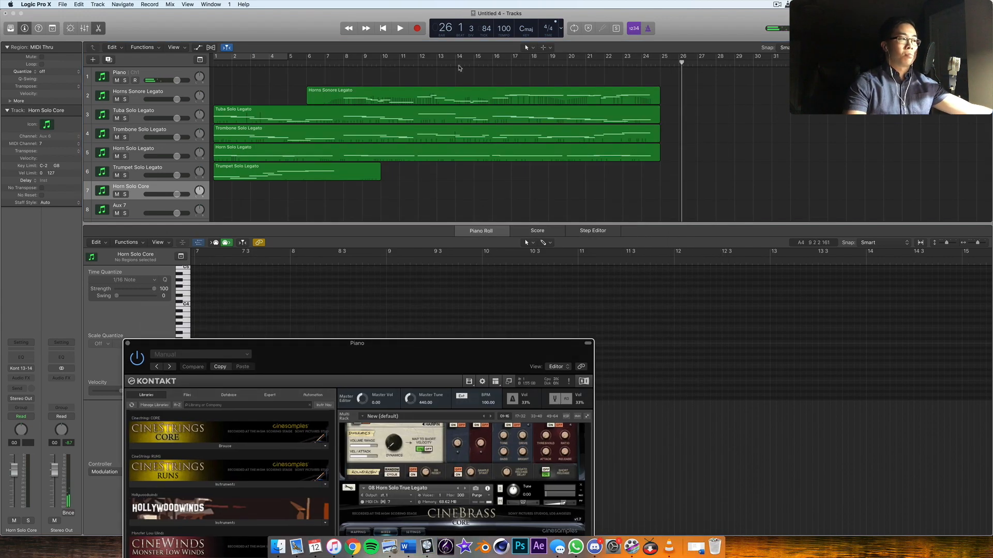
click(487, 64)
key(space)
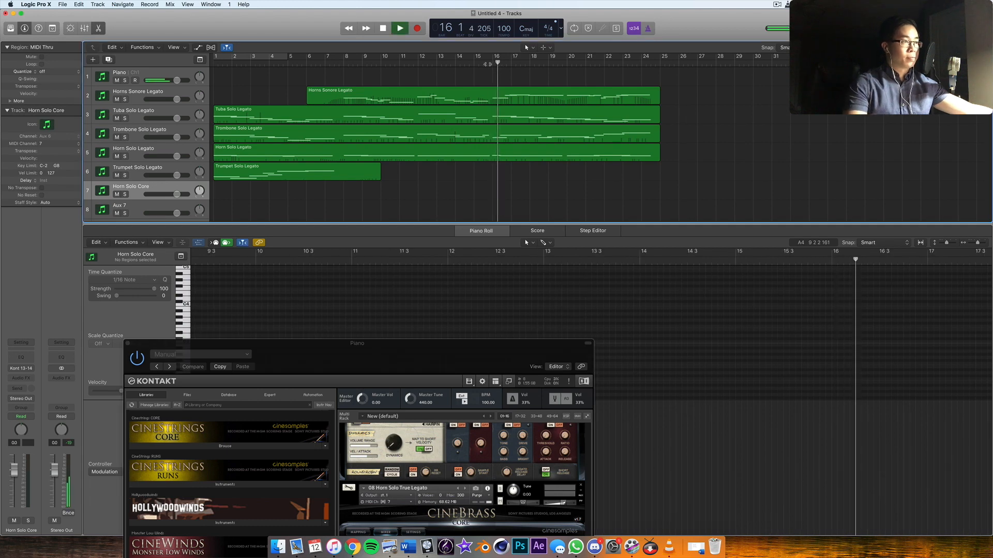
key(r)
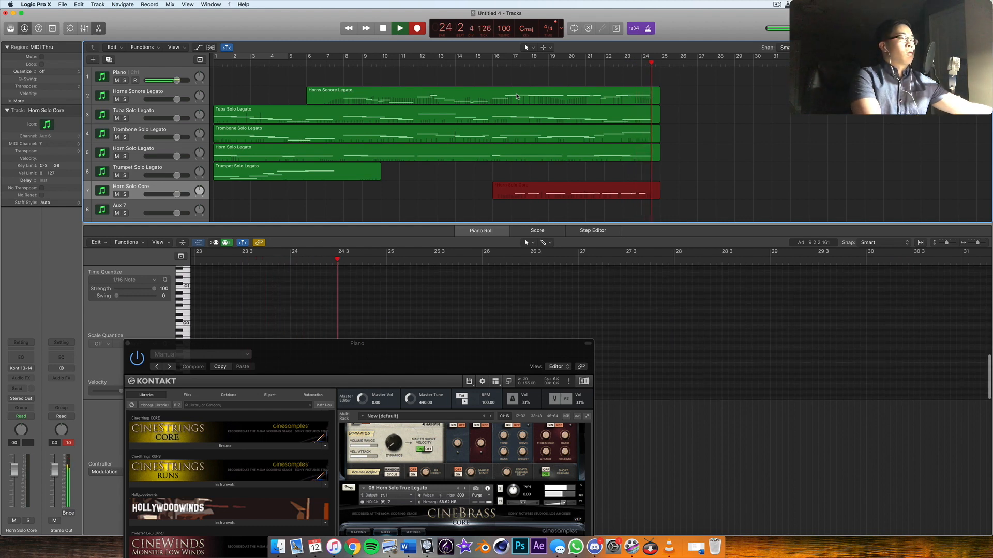
key(space)
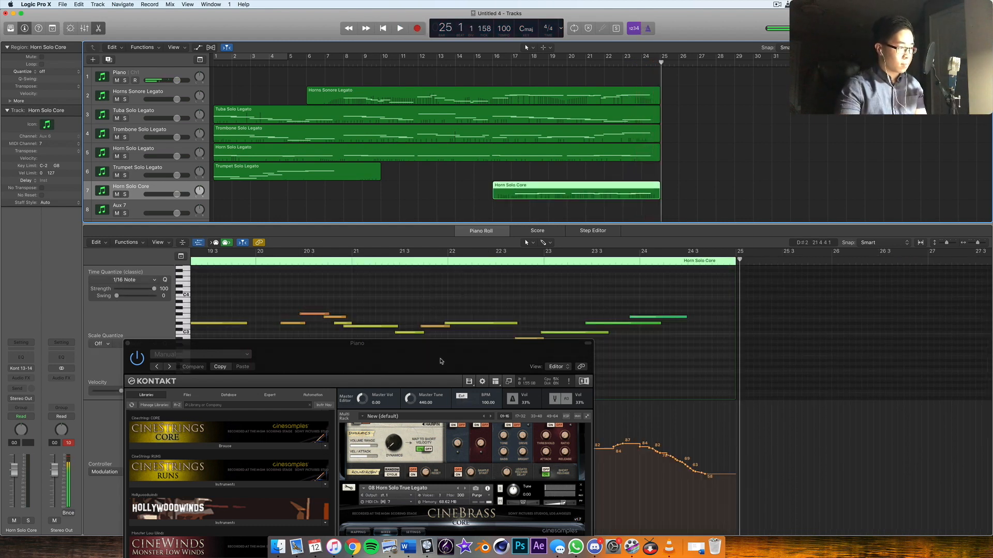
Clear the Kontakt window away from the notes and play the recorded Horn Solo Core line from bar 16 into bar 22.
drag(362, 343, 274, 426)
scroll(474, 346, left, 10)
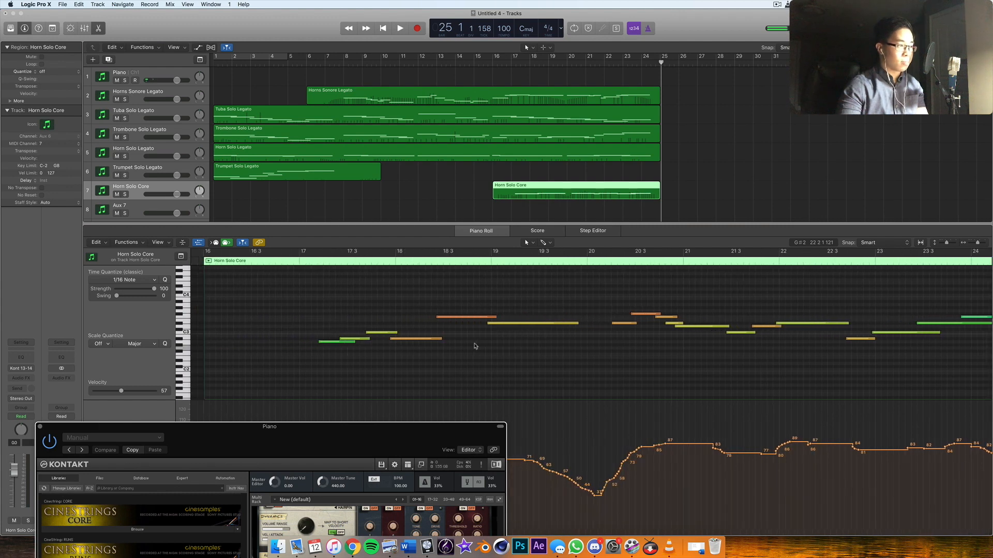
click(297, 260)
key(space)
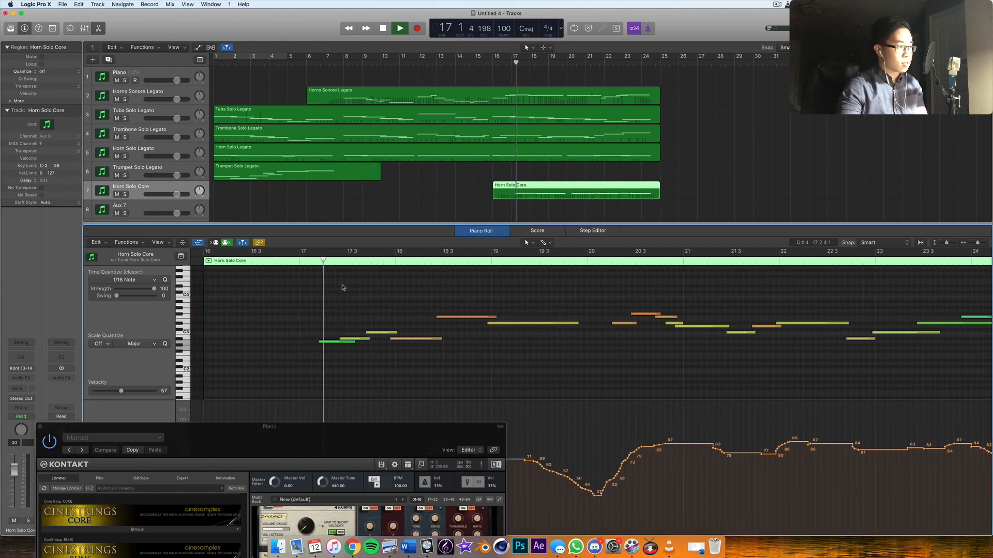
key(space)
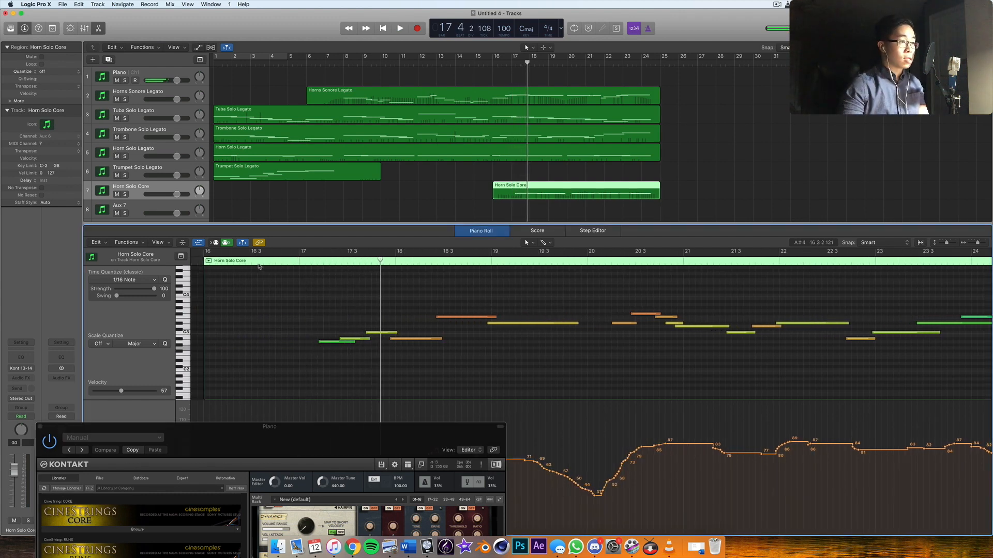
click(259, 262)
key(space)
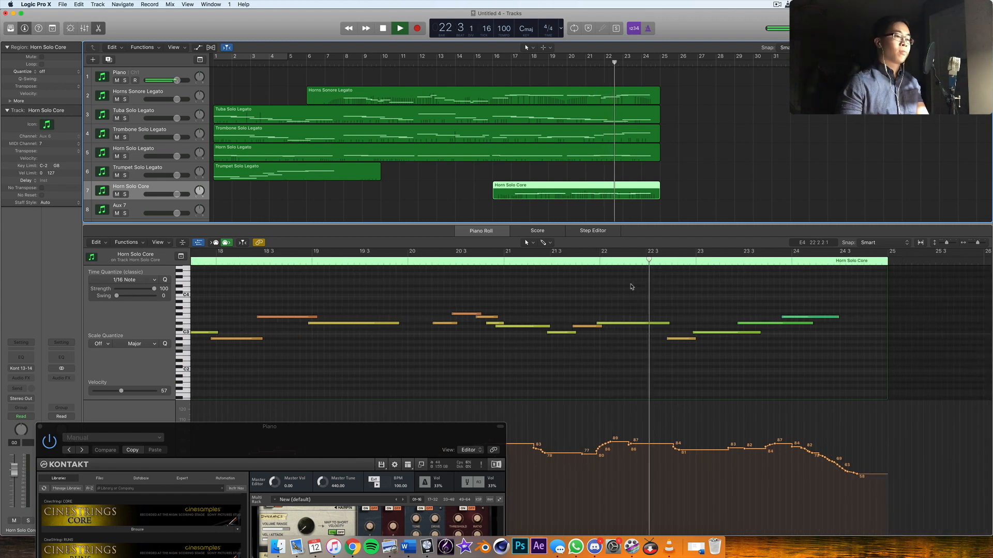
key(space)
Raise the Horn Solo Core note at bar 22 beat 3 to the pitch of the region's final note and audition it.
mouse_move(673, 340)
drag(673, 340, 673, 317)
click(589, 263)
key(space)
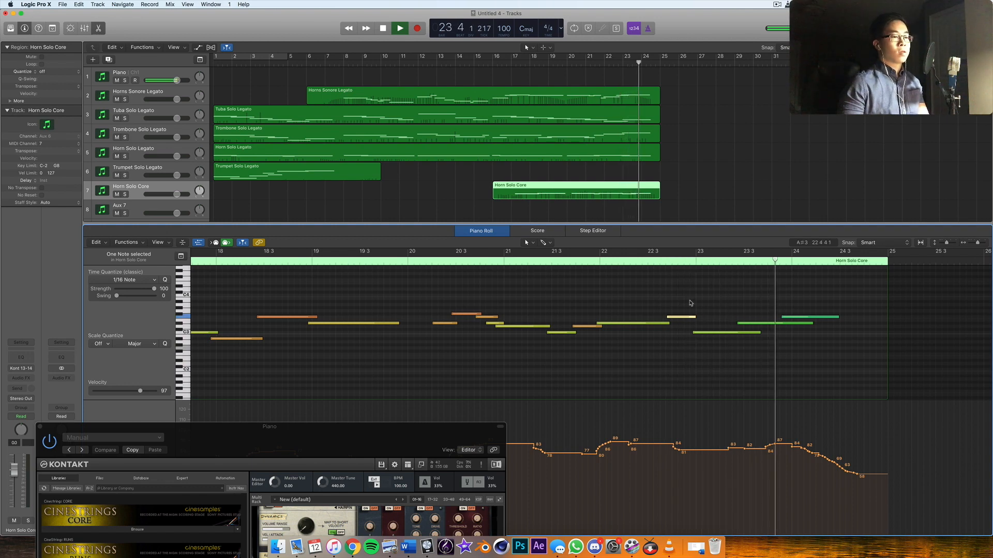
Delete the Horn Solo Core's two lower notes around bar 23, extend the raised note into bar 24, and play the passage.
click(746, 318)
key(space)
drag(726, 305, 780, 348)
key(Delete)
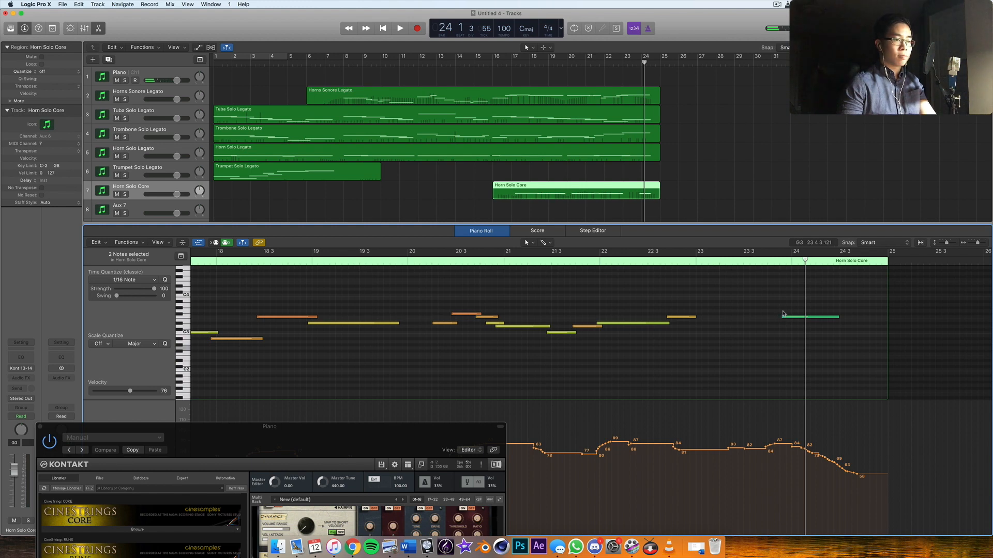
drag(697, 317, 832, 321)
click(589, 263)
key(space)
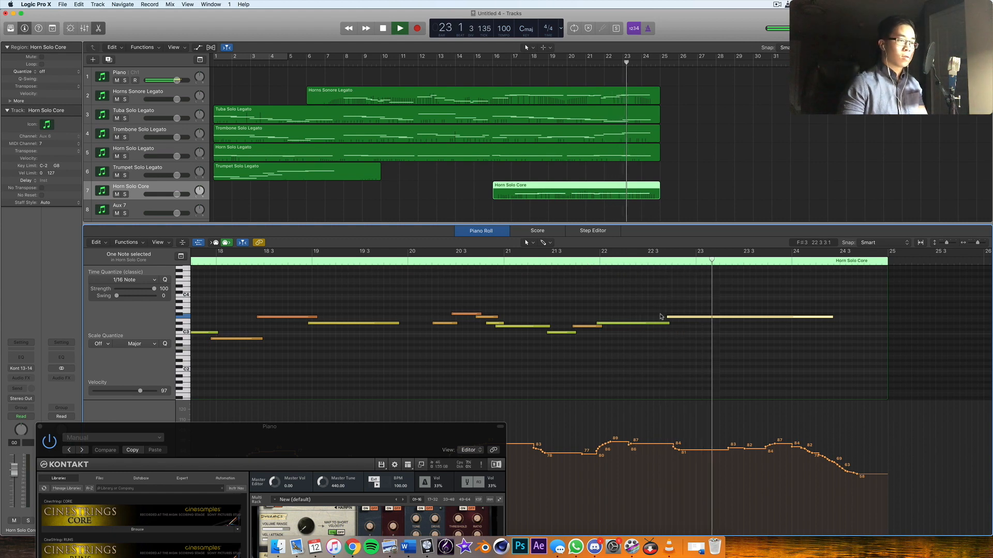
Start the Horn Solo Core's long closing note at bar 23 with the preceding note held up to it, and audition the ending.
drag(670, 317, 695, 326)
click(584, 263)
key(space)
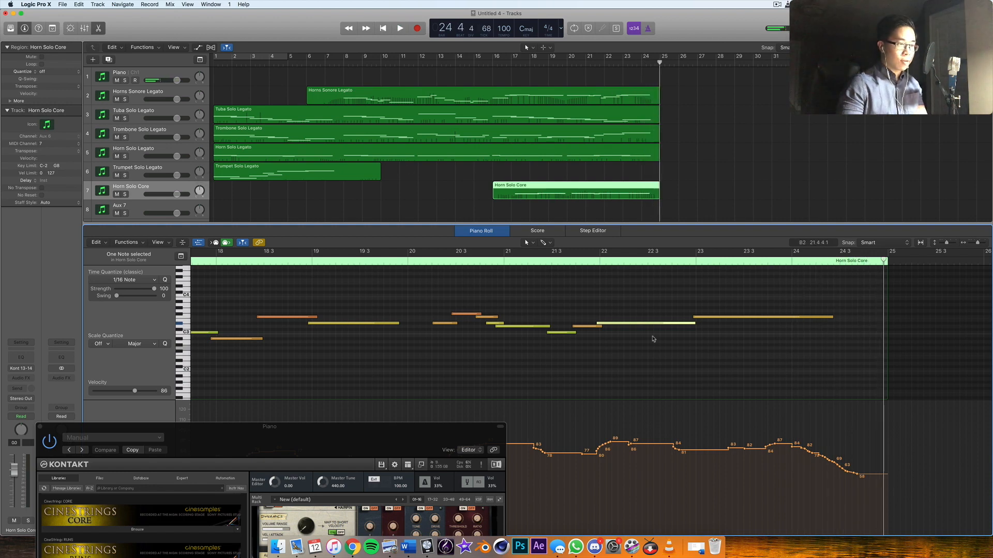
Record a closing Trumpet Solo Legato phrase from about bar 23 to bar 25, with playback leading in from bar 20.
click(160, 165)
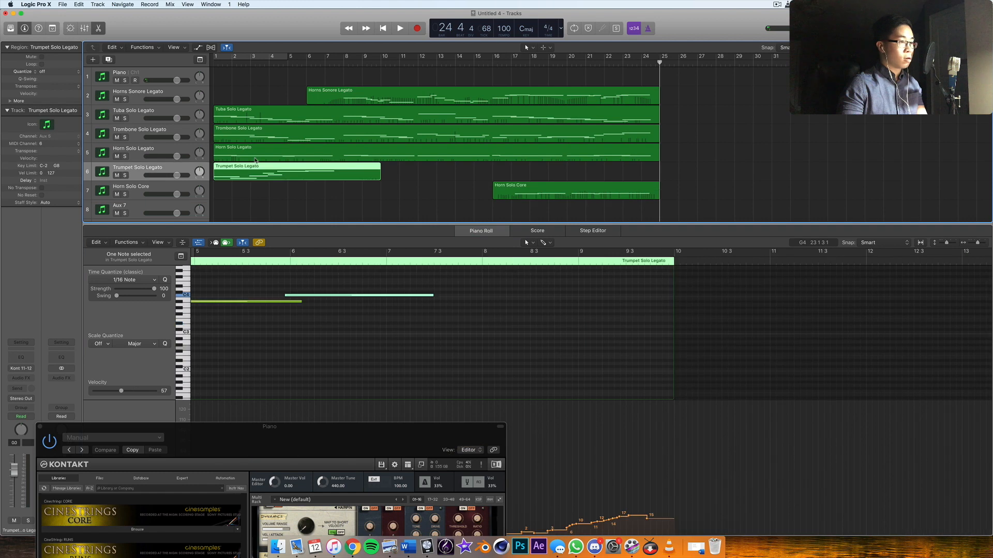
drag(590, 62, 567, 62)
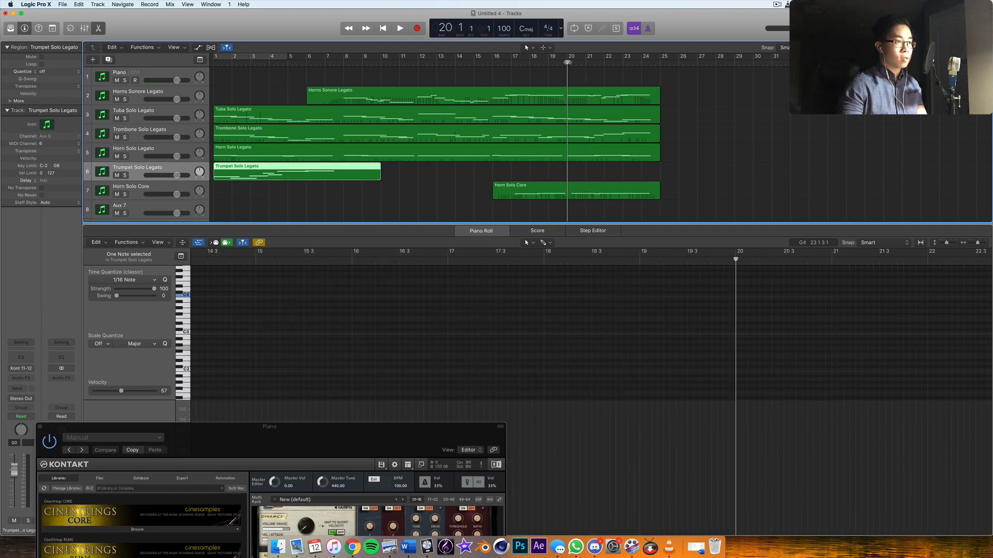
key(space)
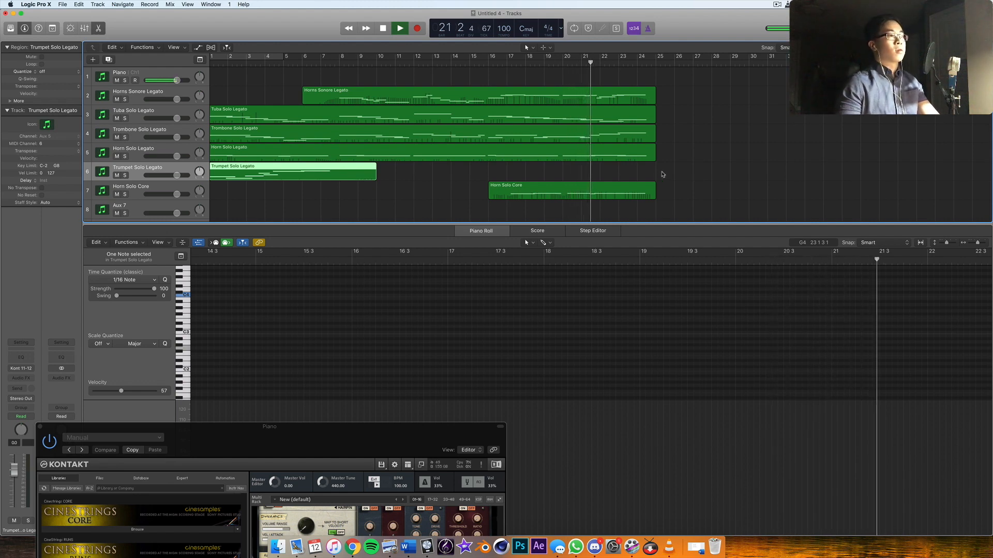
key(r)
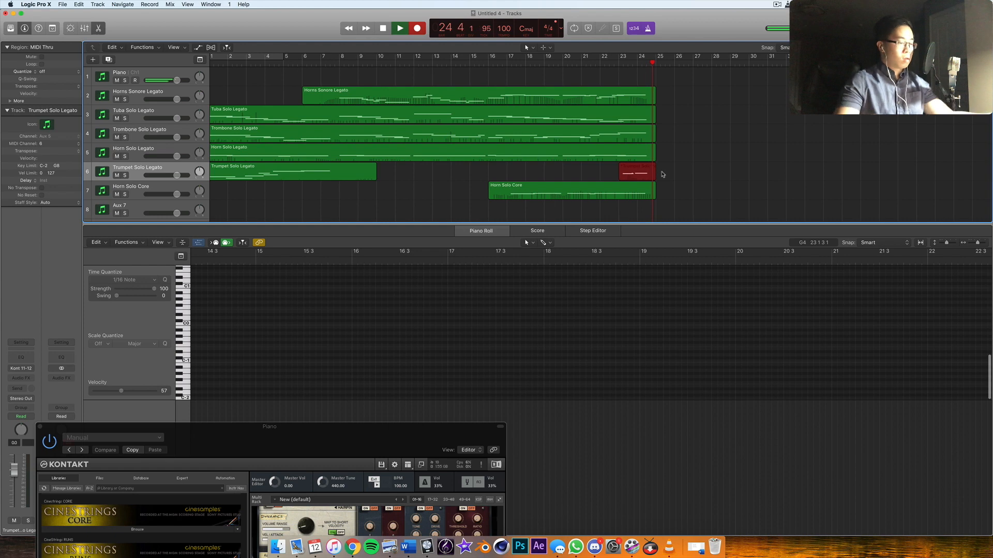
key(space)
Lengthen the closing notes of all six brass regions, including the trumpet's top note, to about the start of bar 25.
drag(644, 90, 597, 306)
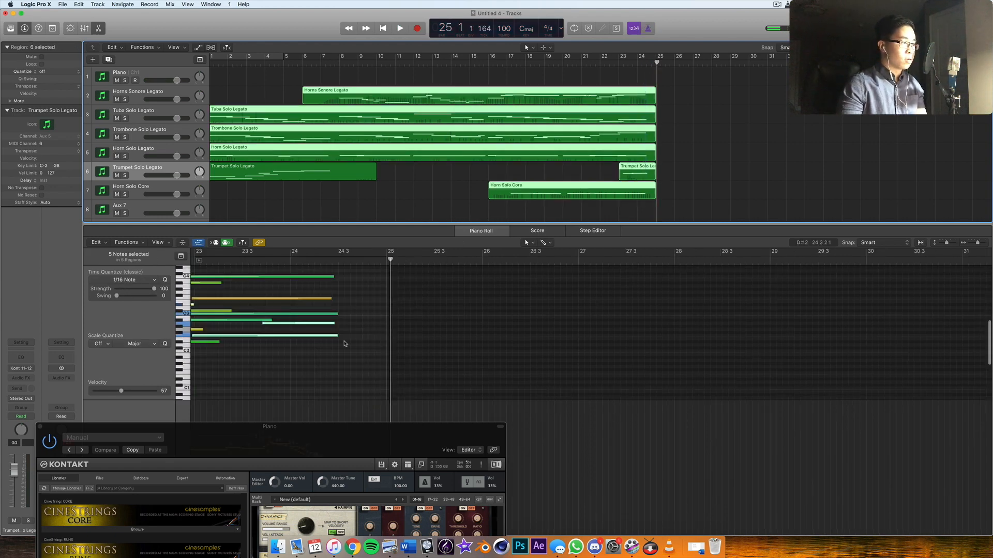
scroll(341, 341, up, 5)
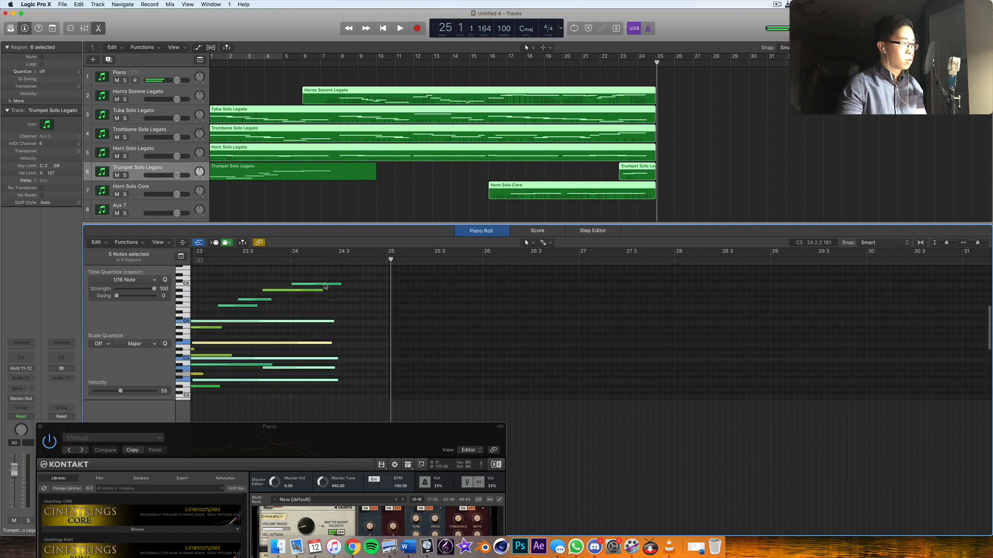
drag(335, 324, 386, 324)
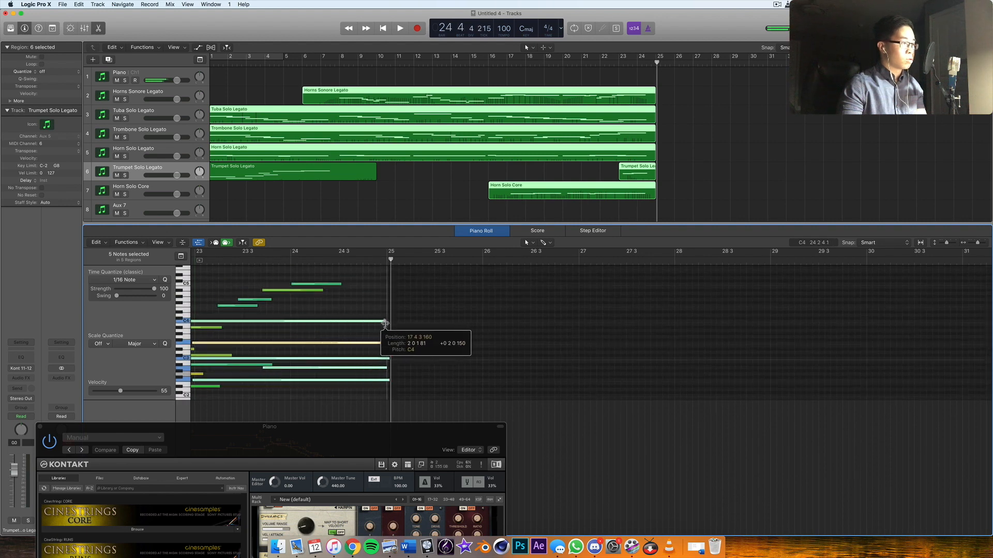
drag(342, 286, 382, 286)
click(683, 115)
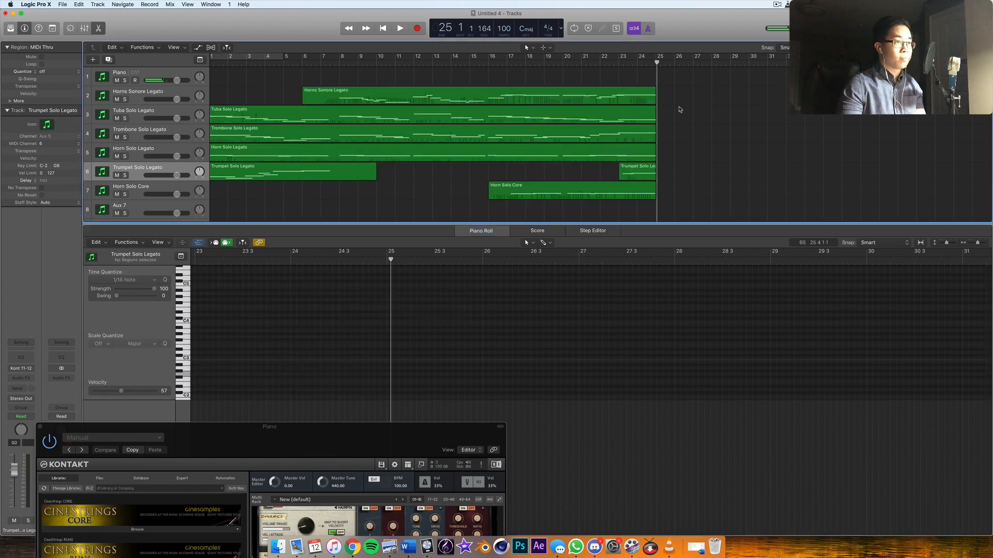
Extend the ends of all six brass regions to about bar 25 beat 3.
drag(649, 77, 666, 196)
click(685, 170)
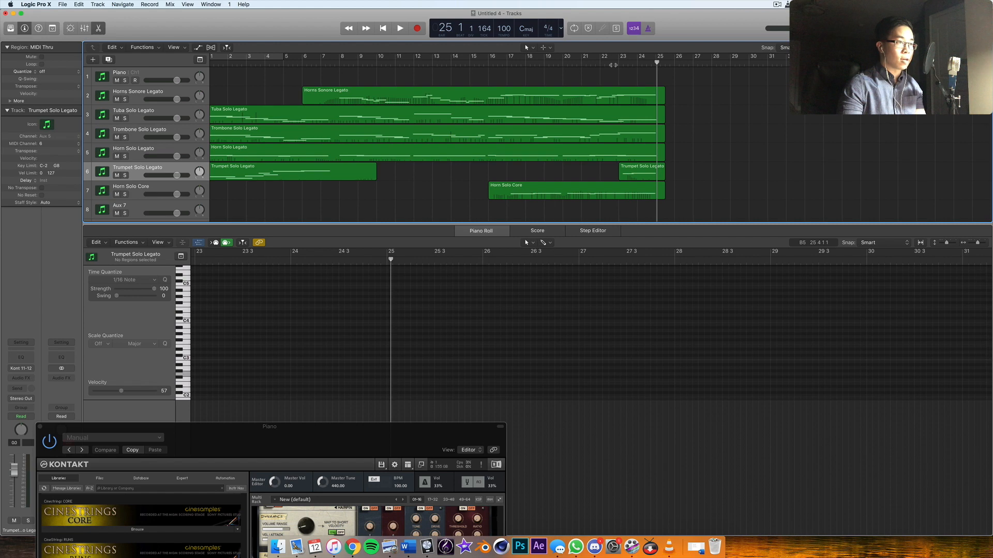
click(653, 158)
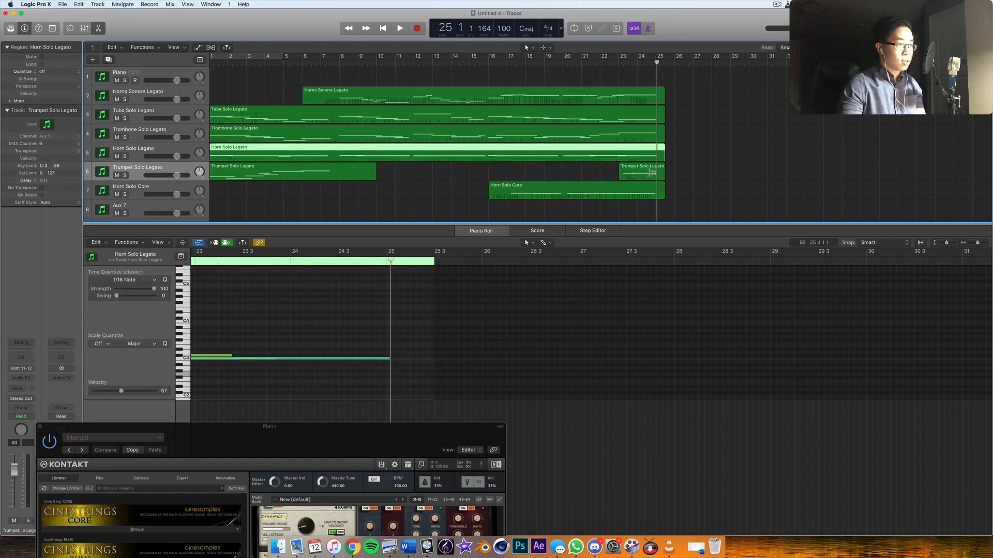
Delete the closing Trumpet Solo Legato region and re-record its rising phrase around bars 23 to 25, leading in from bar 20.
click(658, 174)
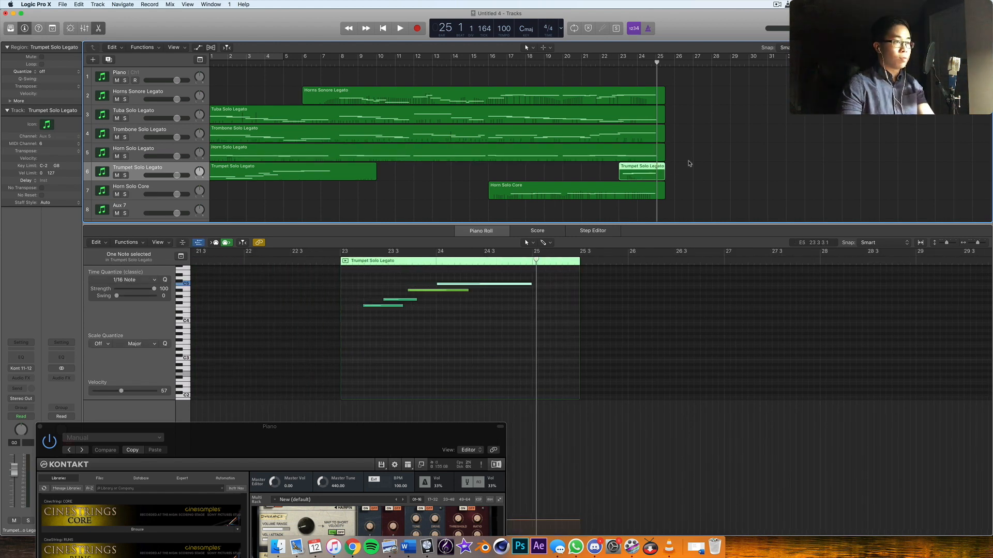
key(Delete)
key(space)
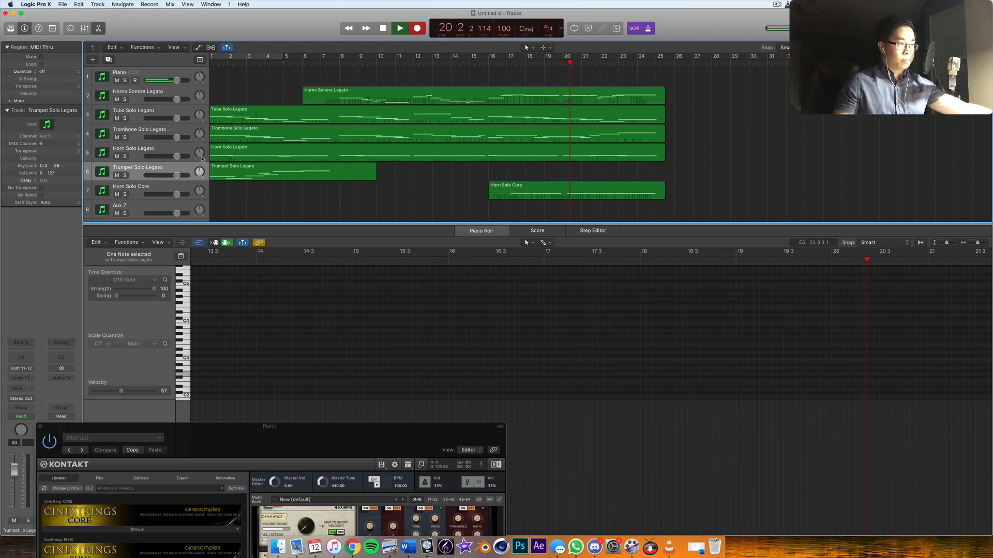
key(r)
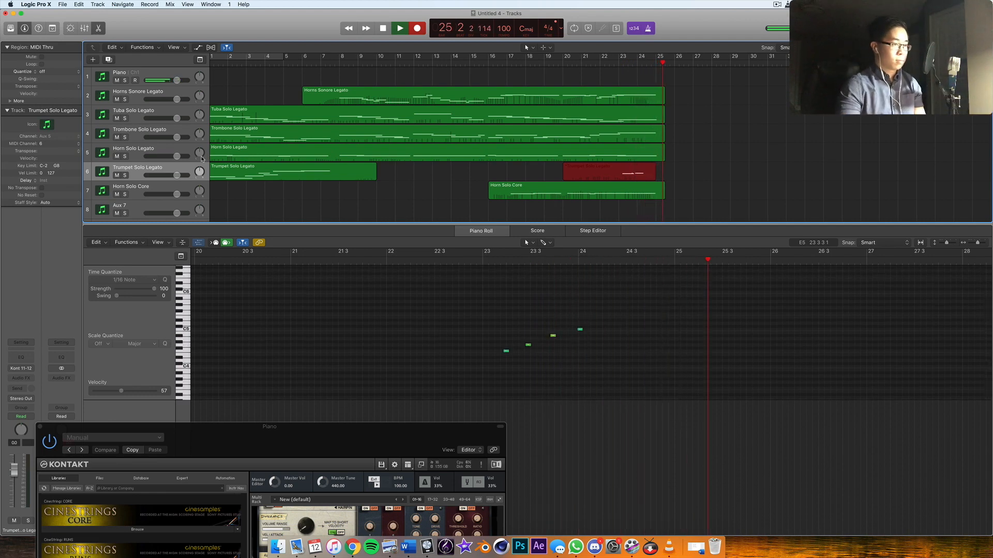
key(space)
Play from about bar 22, and hold the trombone's bar 23 note to about bar 24, starting its final note there.
click(598, 63)
key(space)
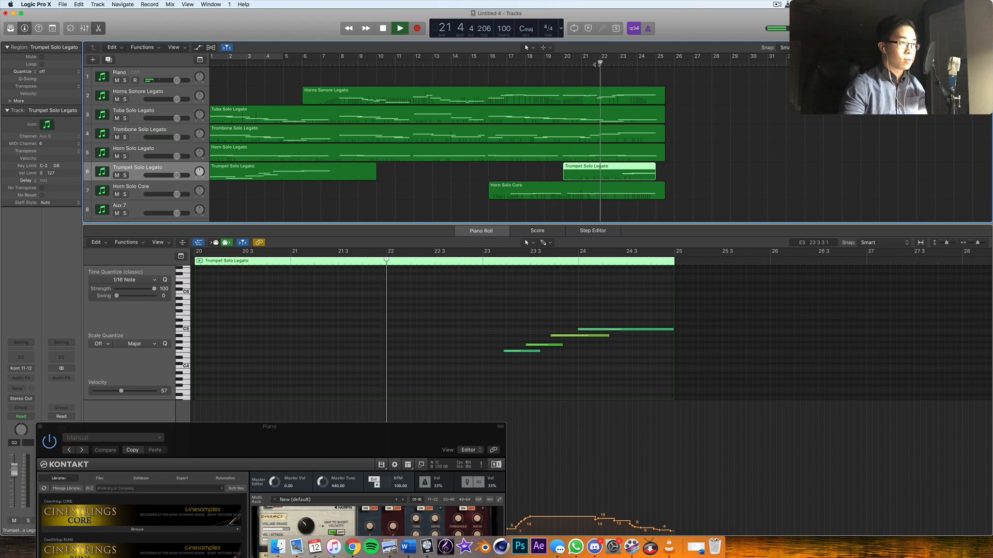
click(638, 112)
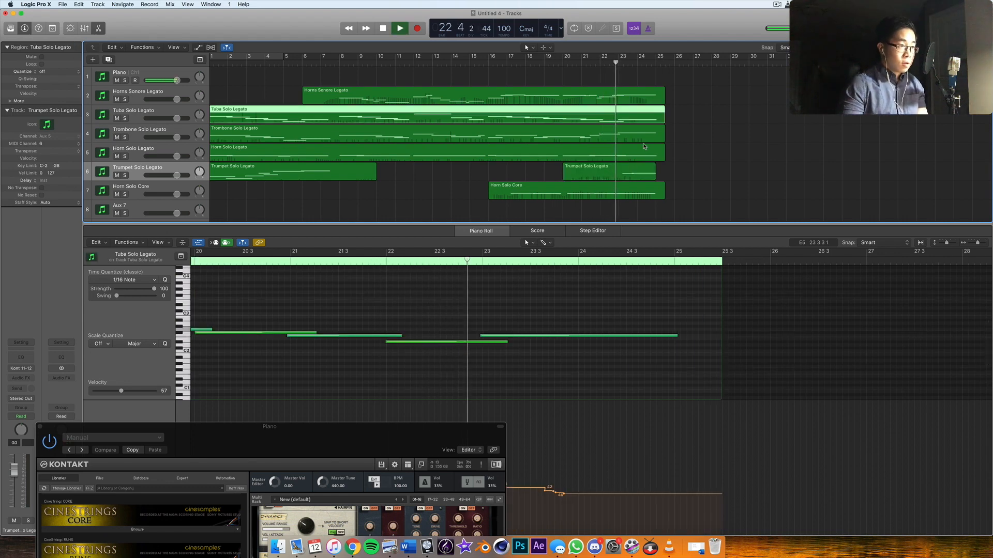
click(641, 132)
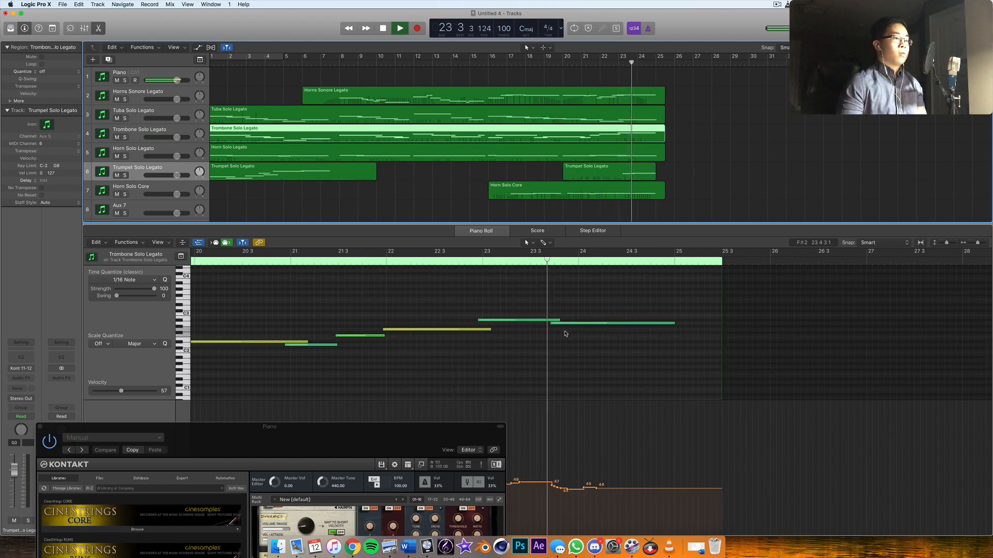
drag(567, 326, 583, 321)
key(space)
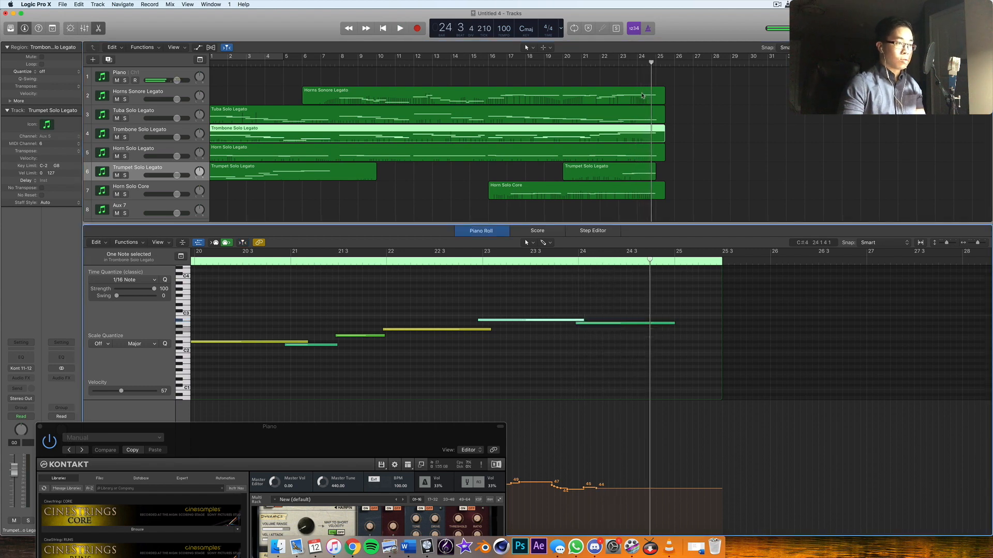
Examine the closing notes of the Horns Sonore, Trumpet Solo Legato and Horn Solo Core regions, and clear the selection.
click(615, 96)
click(631, 175)
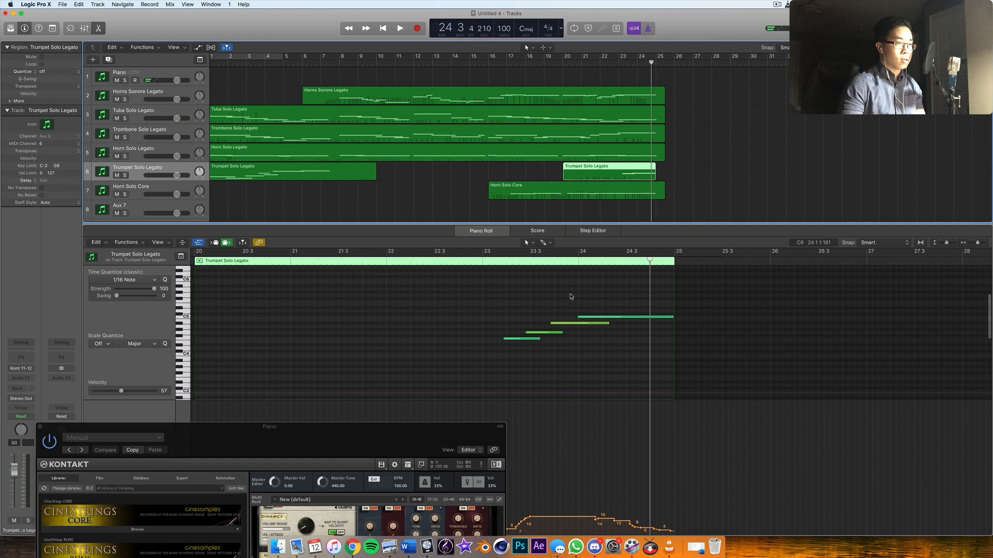
click(624, 194)
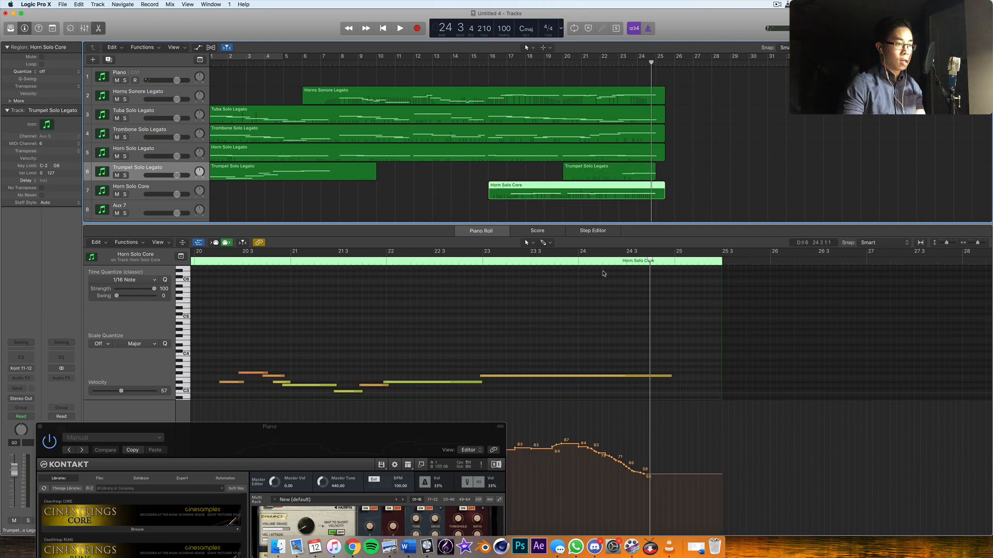
click(727, 170)
scroll(719, 168, left, 1)
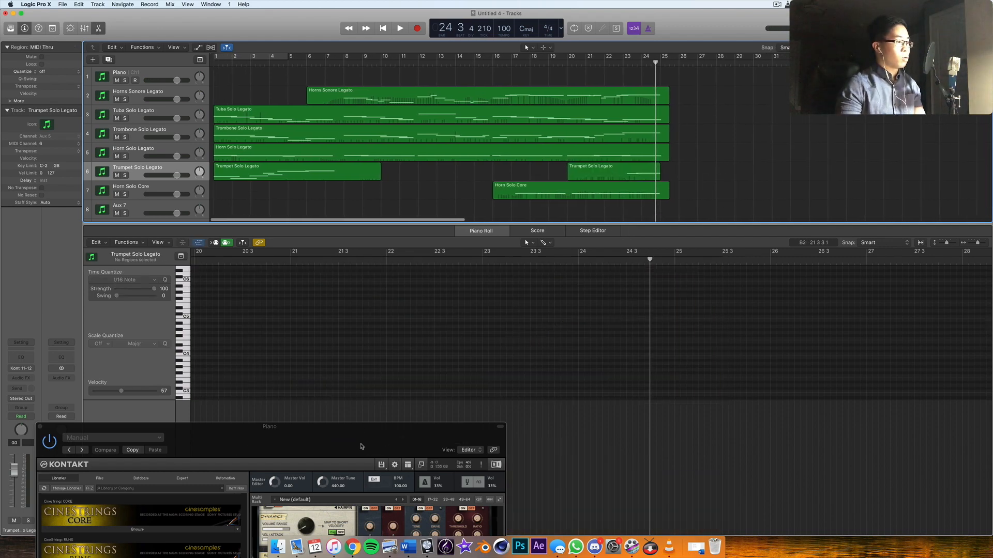
Bring the Kontakt window into view and review its loaded instruments alongside the brass regions.
drag(362, 452, 584, 117)
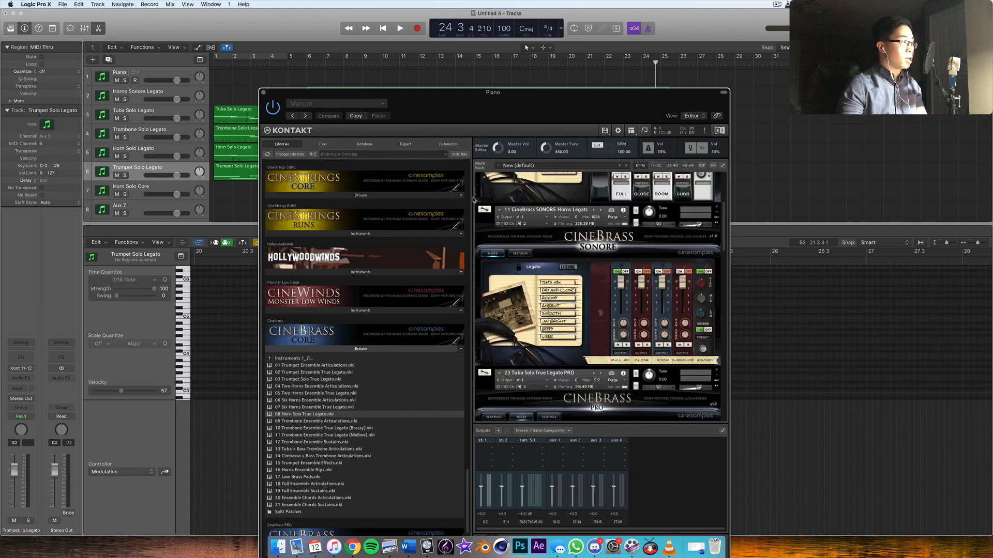
drag(523, 120, 505, 169)
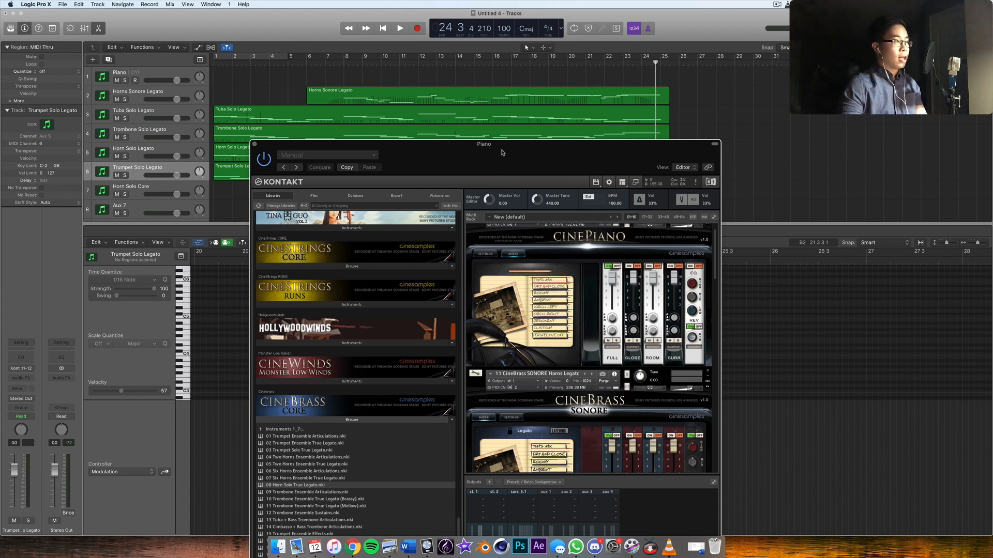
drag(501, 151, 478, 306)
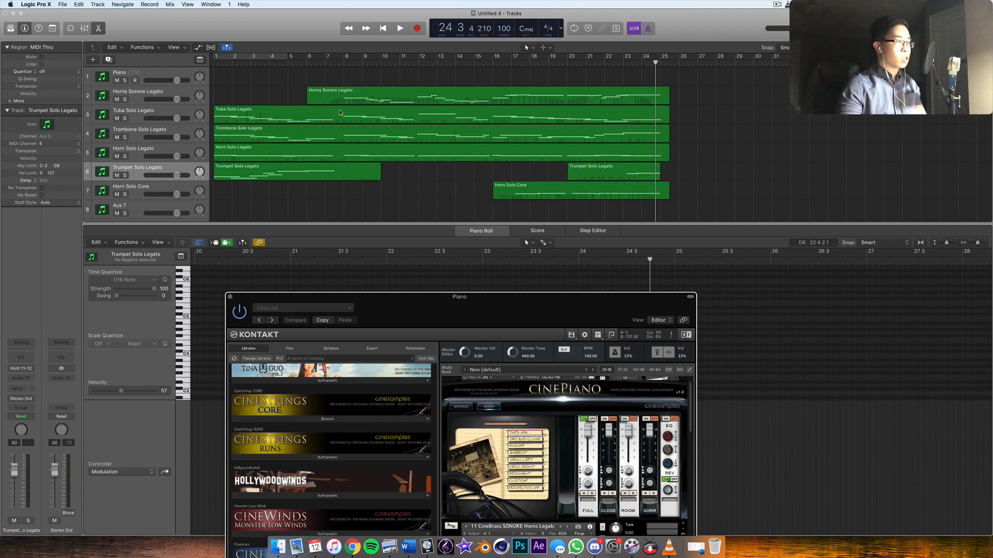
drag(454, 303, 439, 211)
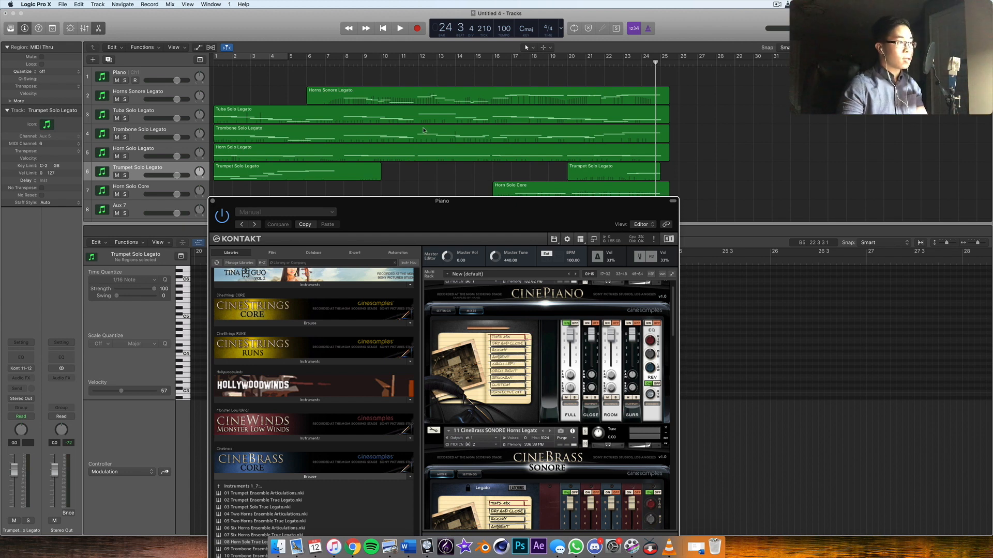
drag(439, 207, 441, 236)
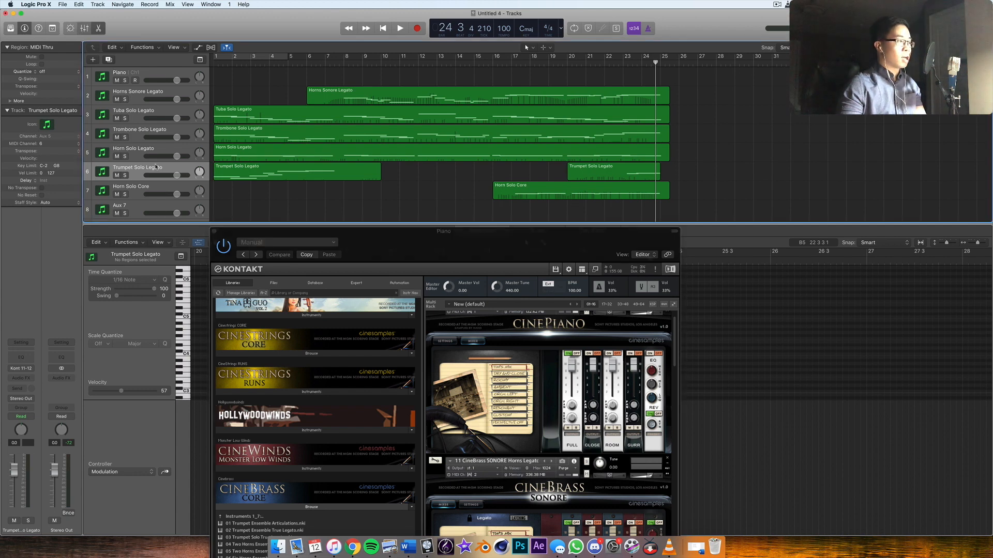
Close the Kontakt window and the lower editor area, and fit the whole arrangement across the track view.
key(x)
click(214, 232)
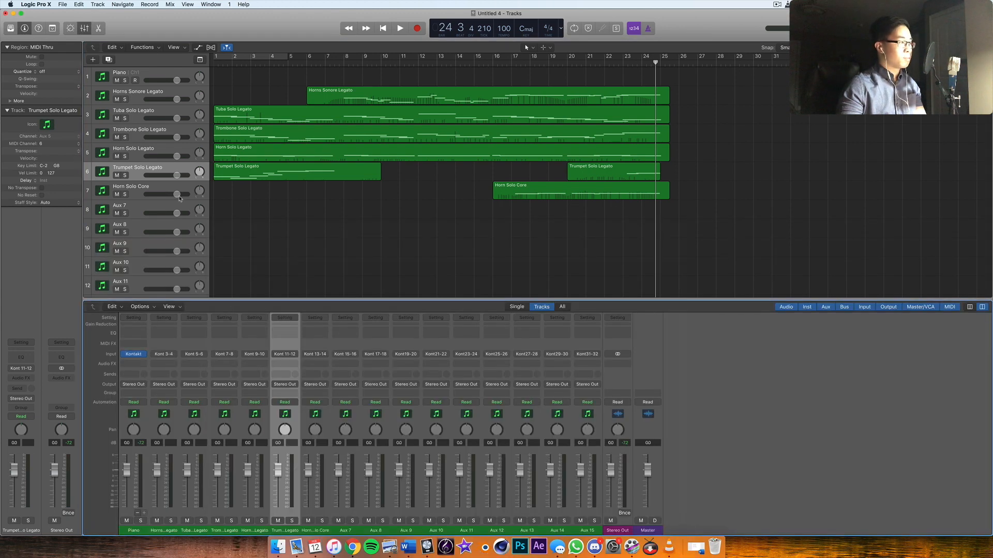
click(83, 28)
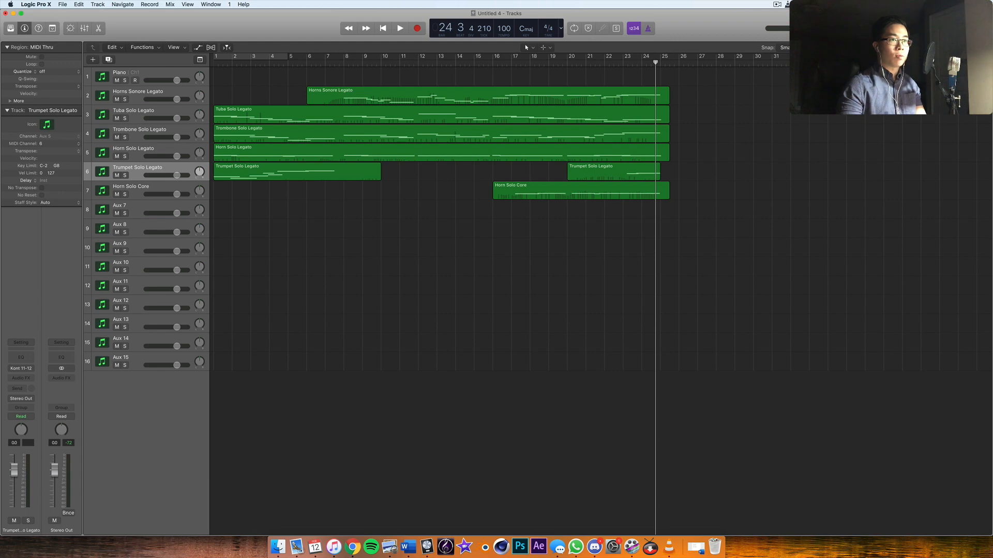
key(super+Left)
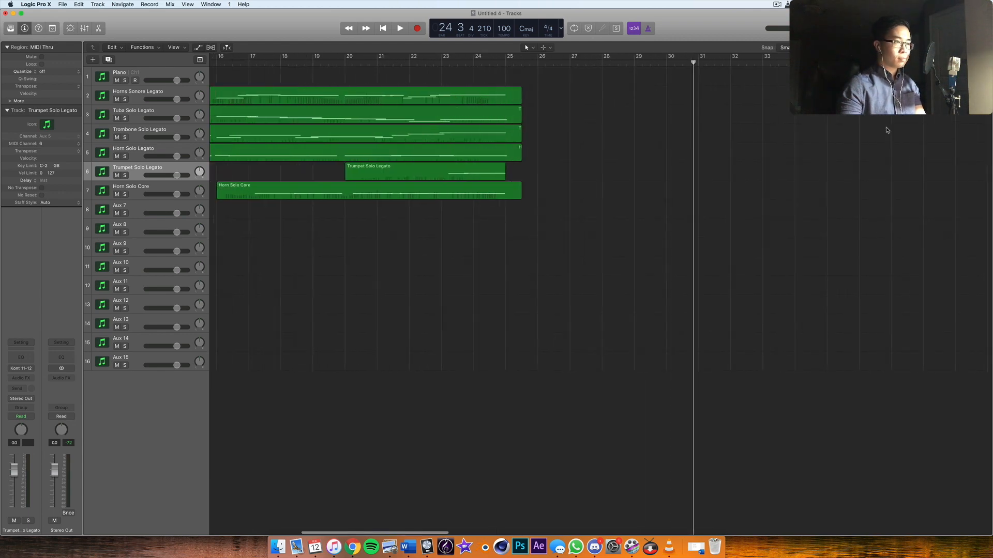
key(super+Right)
key(super+Left)
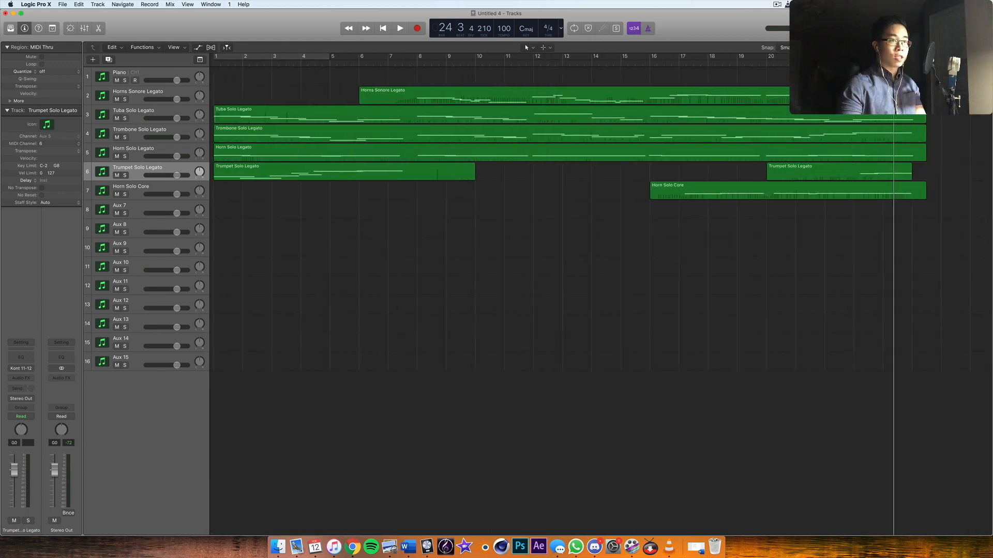
scroll(663, 132, right, 1)
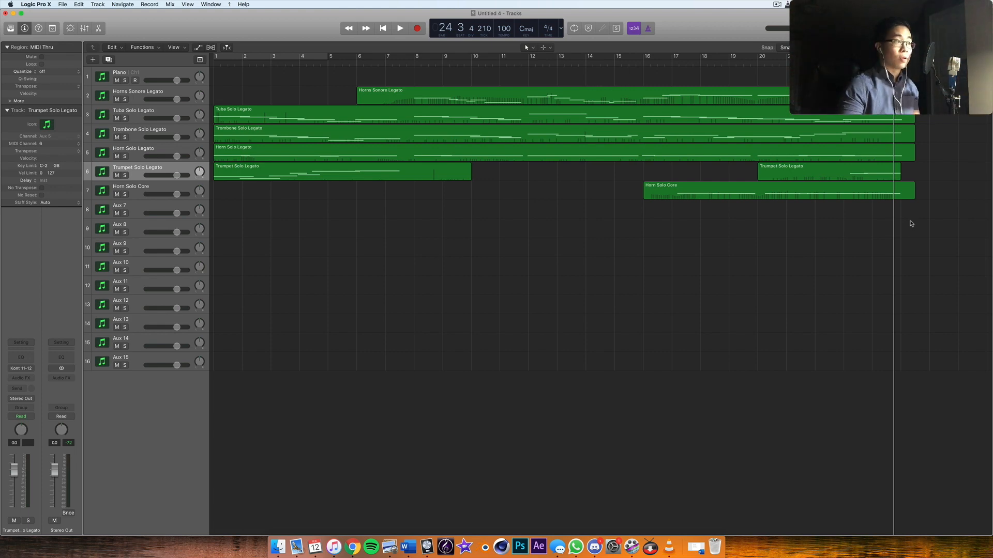
Play the complete brass piece from the beginning until just past bar 25.
key(Return)
key(space)
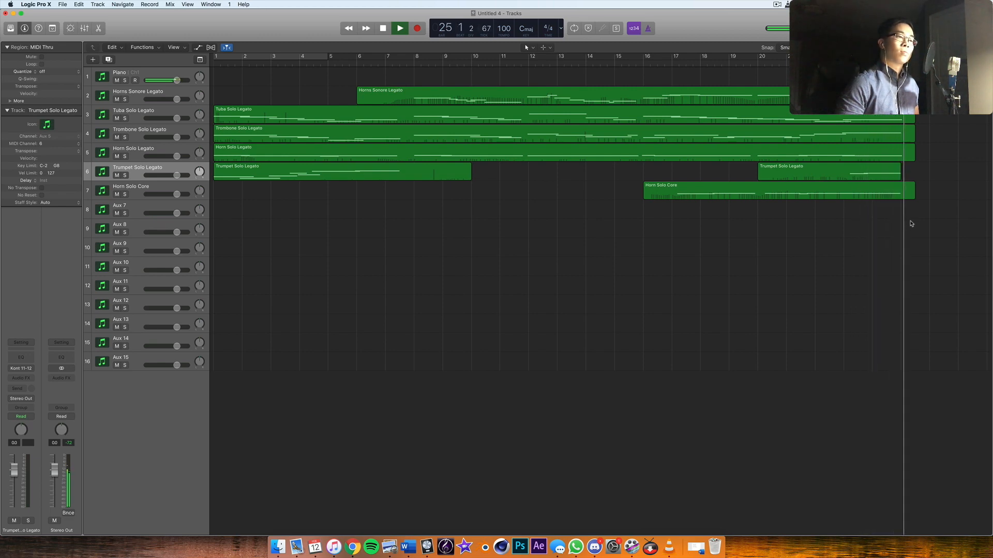
key(space)
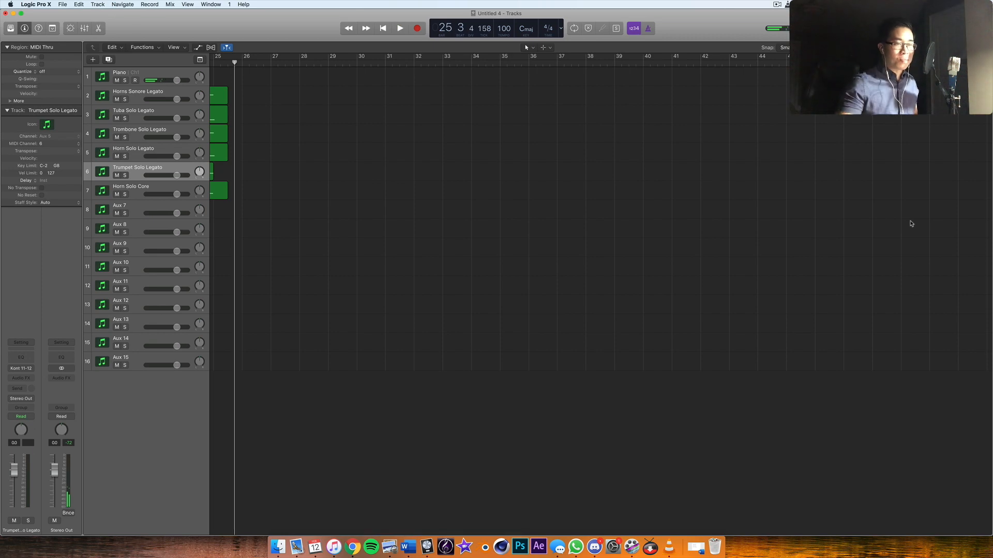
scroll(911, 224, left, 15)
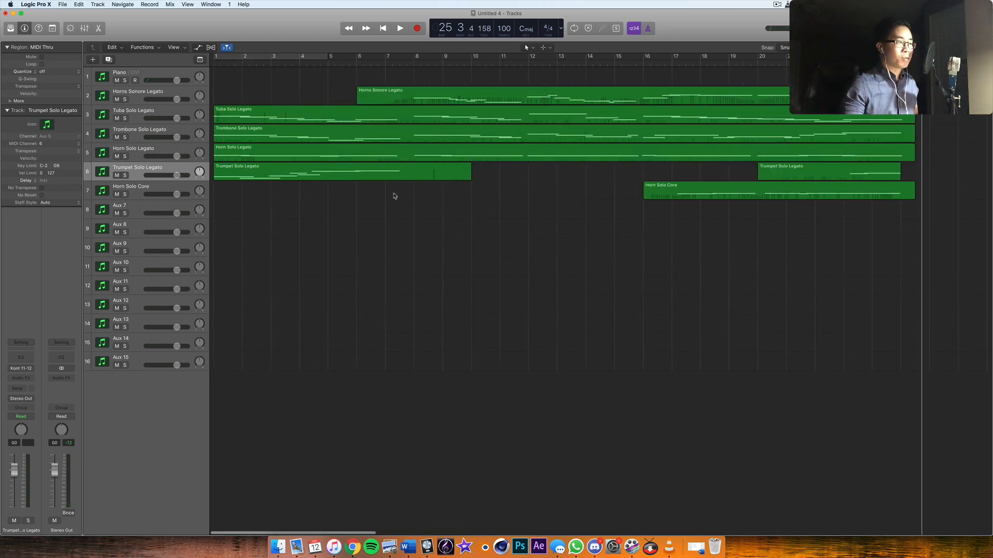